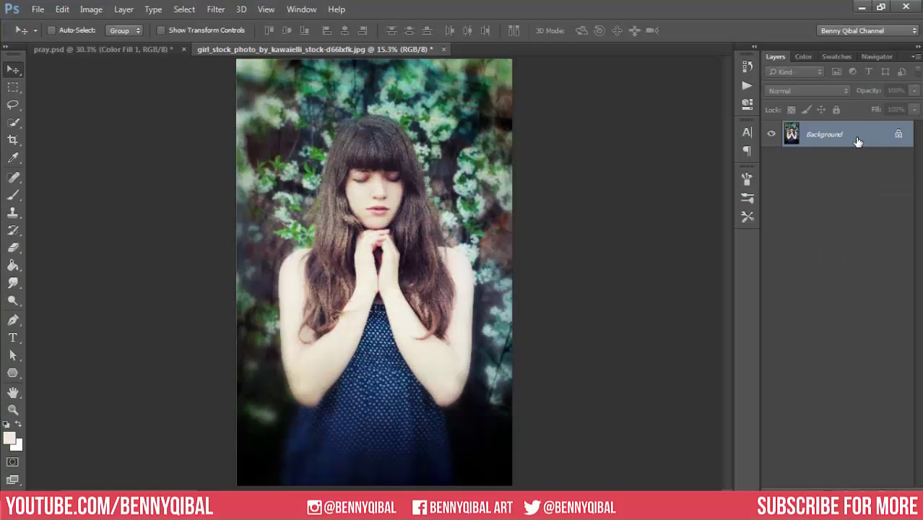
Step: Duplicate the girl photo's Background layer as a Background copy layer
drag(858, 141, 880, 491)
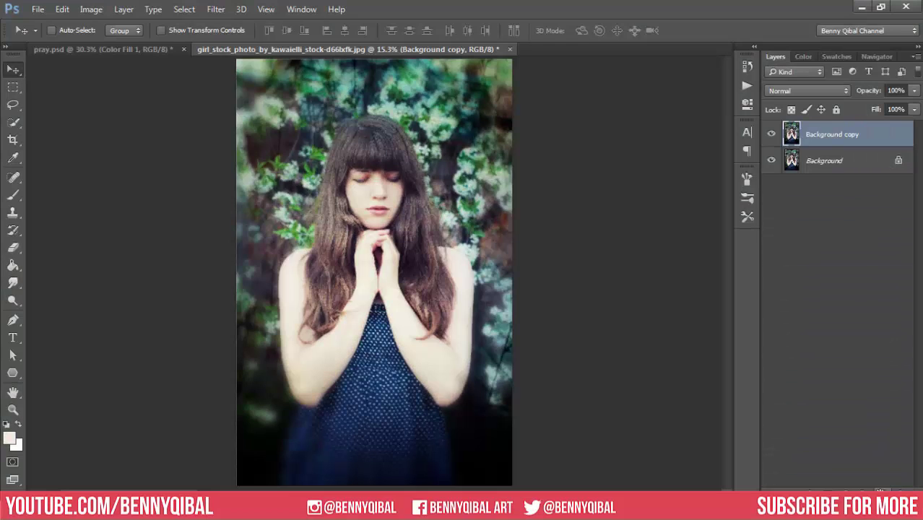
Step: Add a cream #f2ebdc Solid Color fill layer directly above the original Background
click(831, 162)
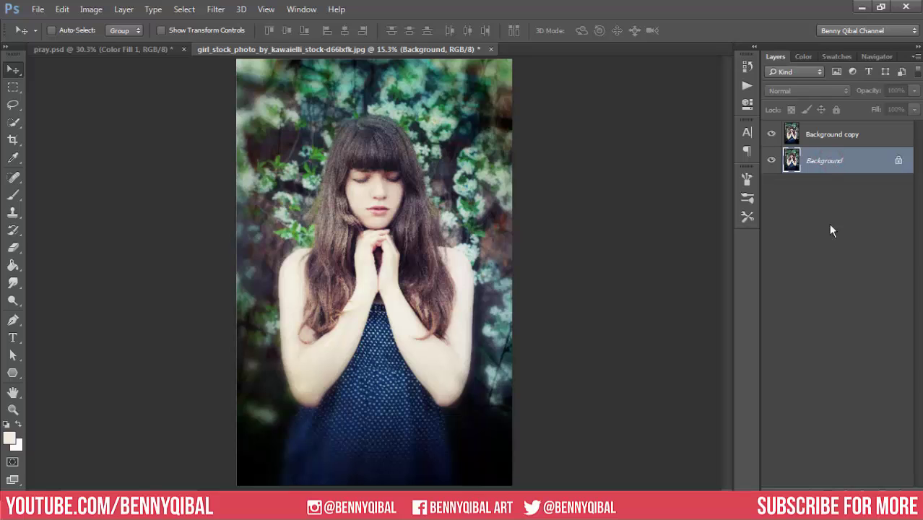
click(845, 490)
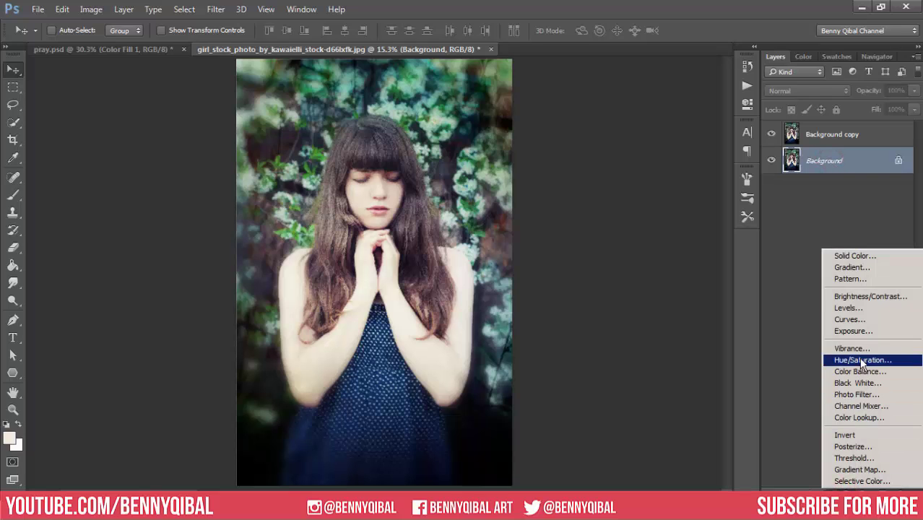
click(857, 258)
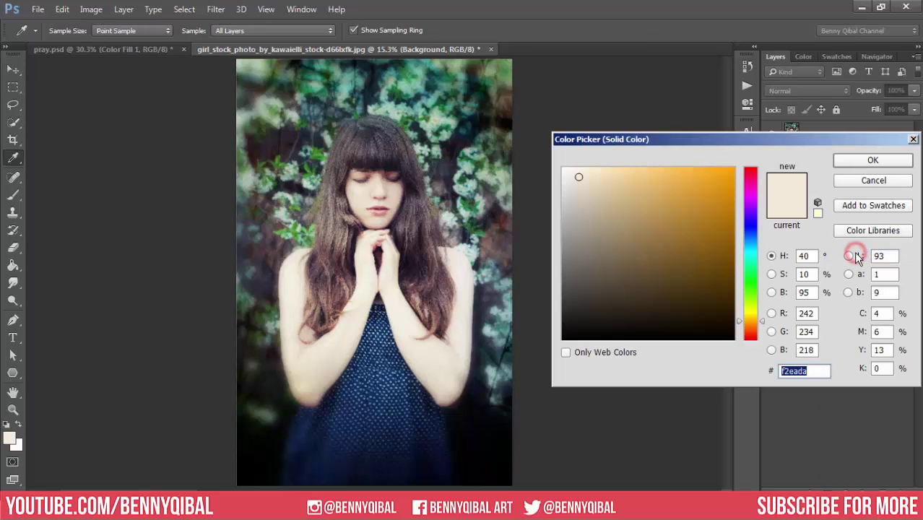
click(578, 176)
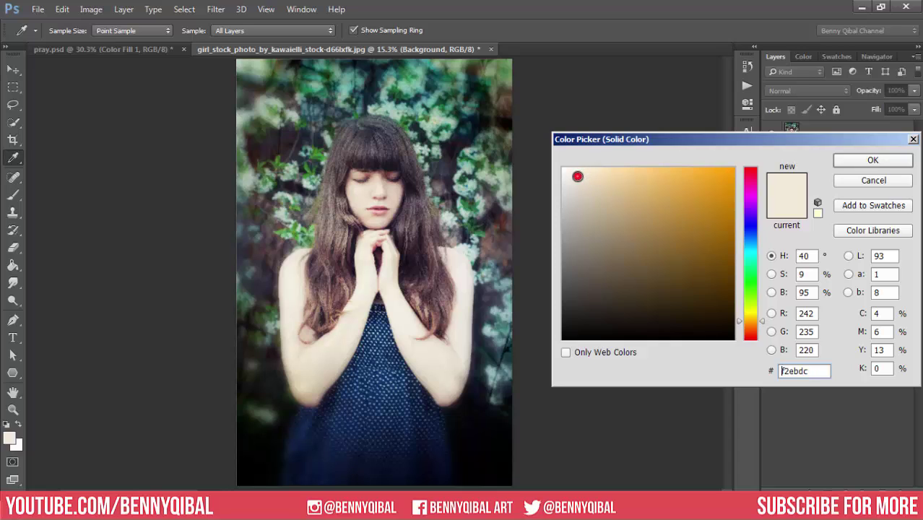
drag(816, 372, 783, 372)
click(886, 161)
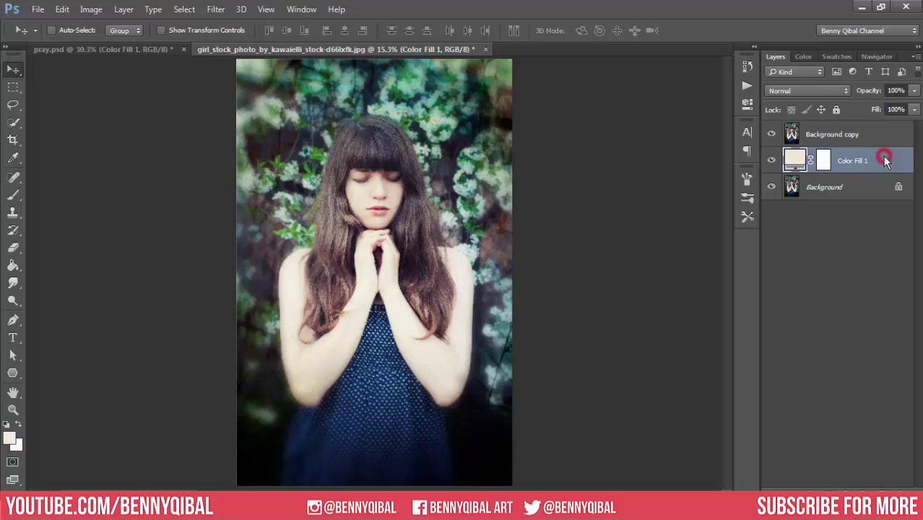
Step: Hide and show Background copy, zooming in, to check the cream fill beneath
click(773, 134)
click(772, 134)
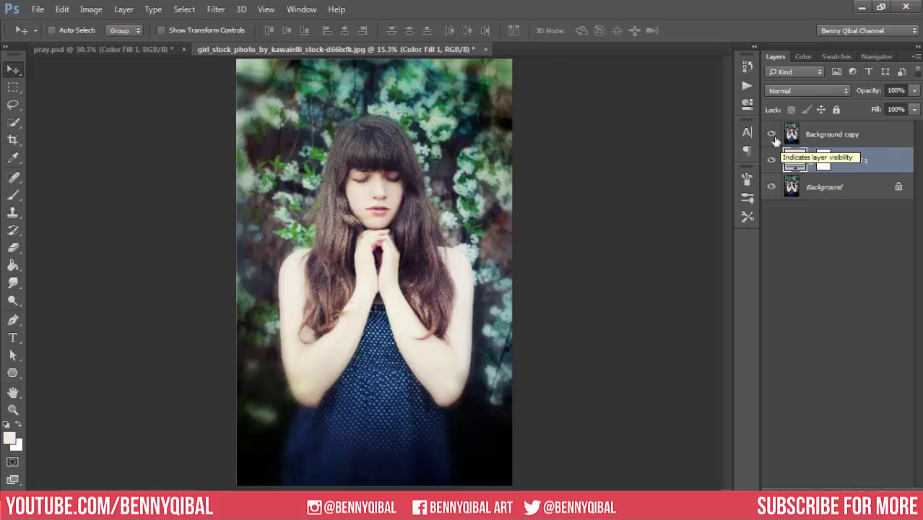
click(773, 134)
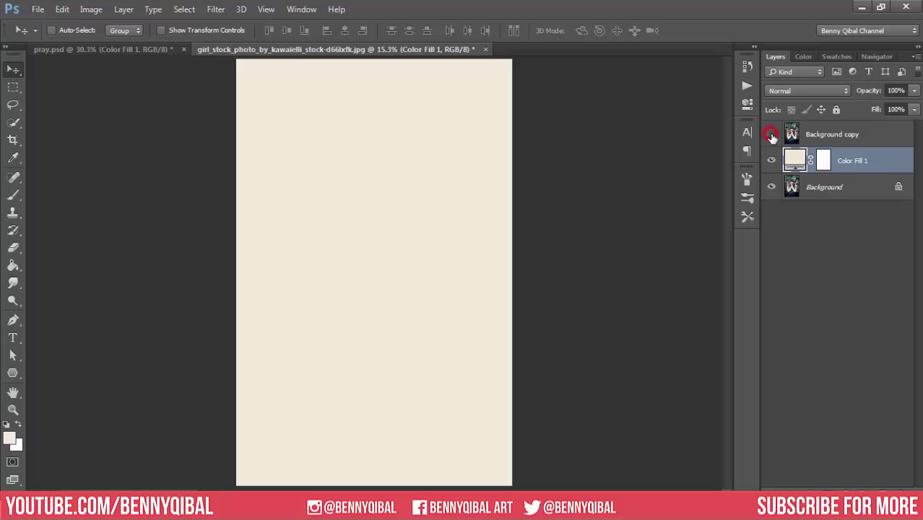
click(364, 200)
mouse_move(441, 190)
mouse_down()
mouse_move(414, 253)
mouse_move(359, 253)
mouse_move(513, 295)
mouse_move(443, 280)
mouse_up()
click(772, 134)
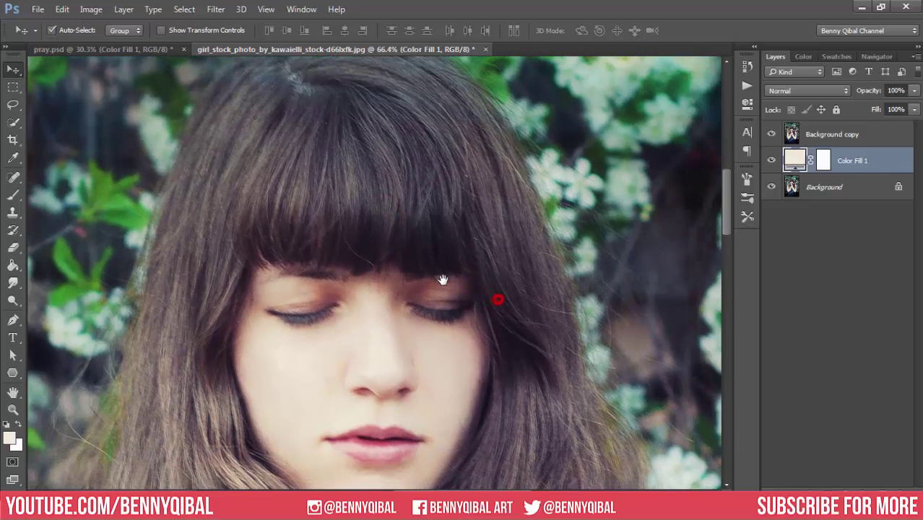
Step: Draw a 3-sided Polygon triangle over the girl's fringe as the Polygon 1 layer
click(13, 374)
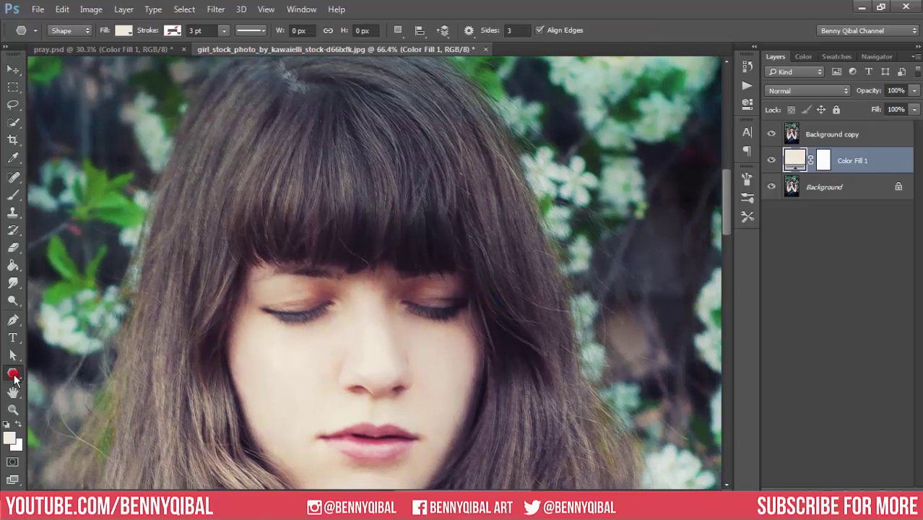
right_click(14, 377)
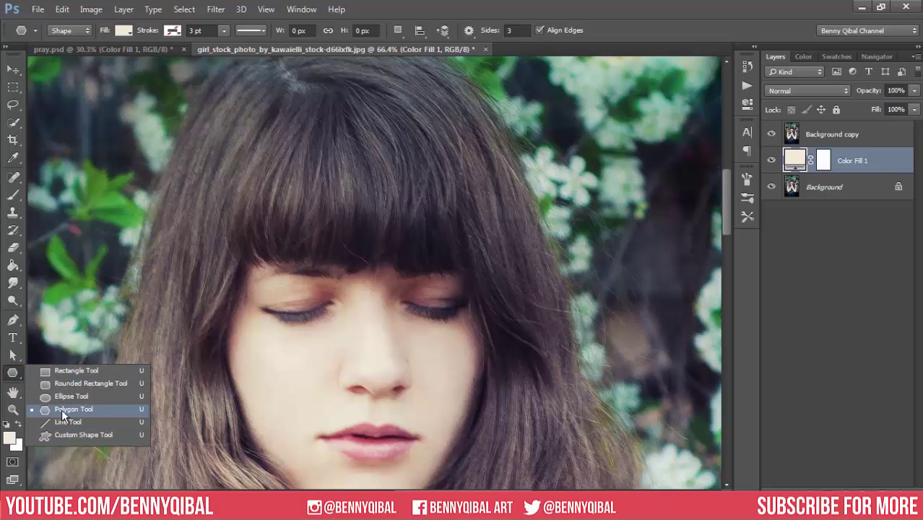
click(88, 410)
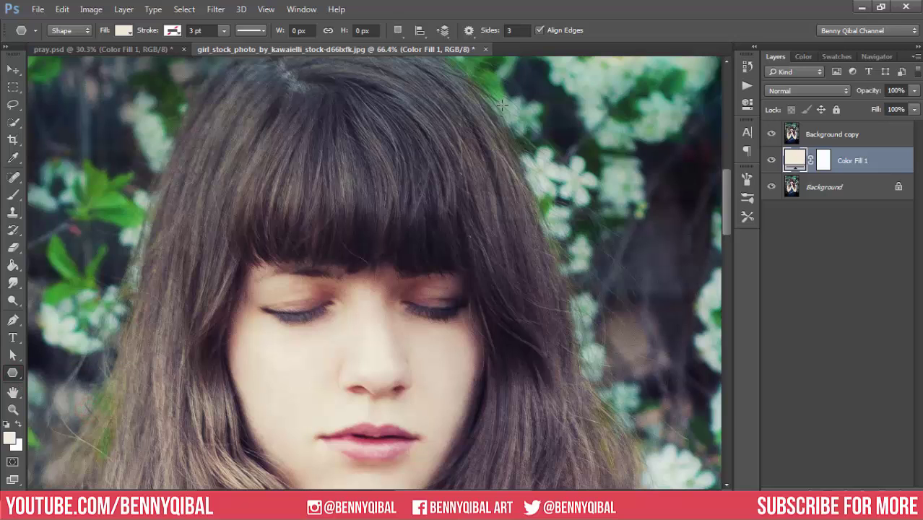
click(521, 30)
click(617, 26)
drag(416, 277, 449, 288)
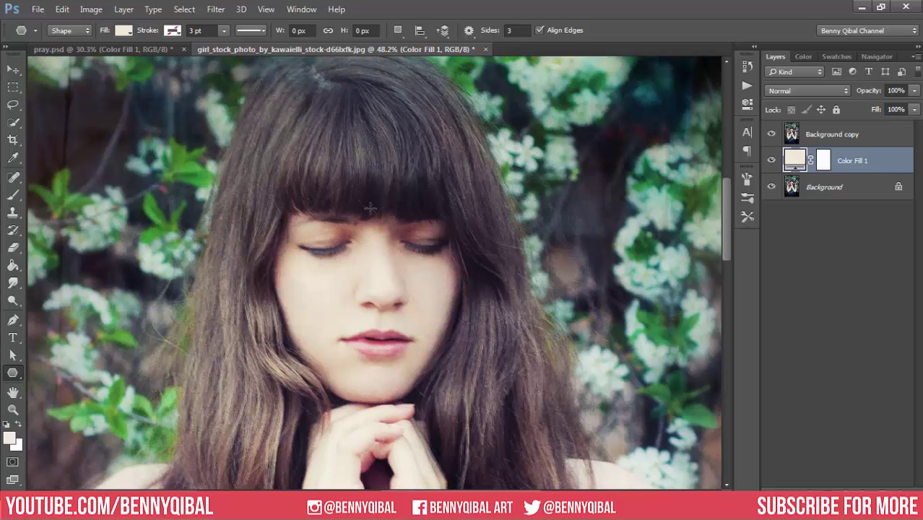
drag(365, 173, 398, 134)
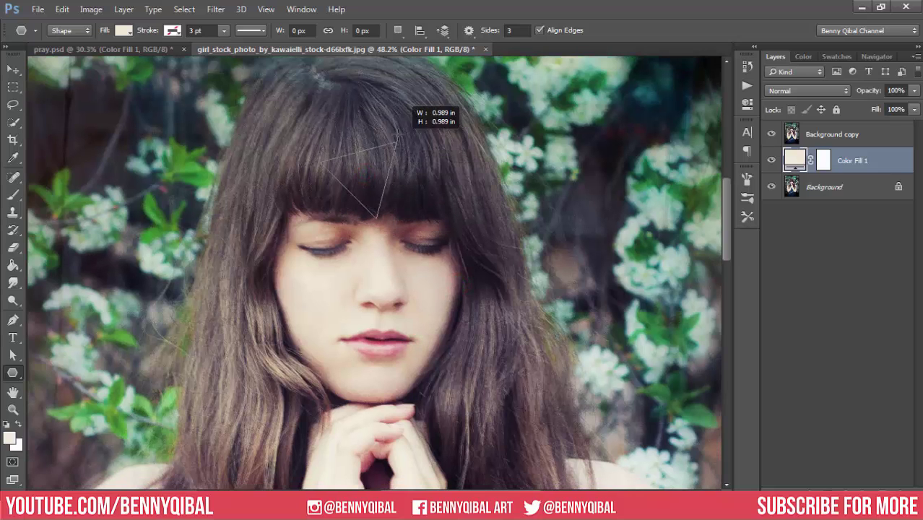
drag(398, 134, 375, 94)
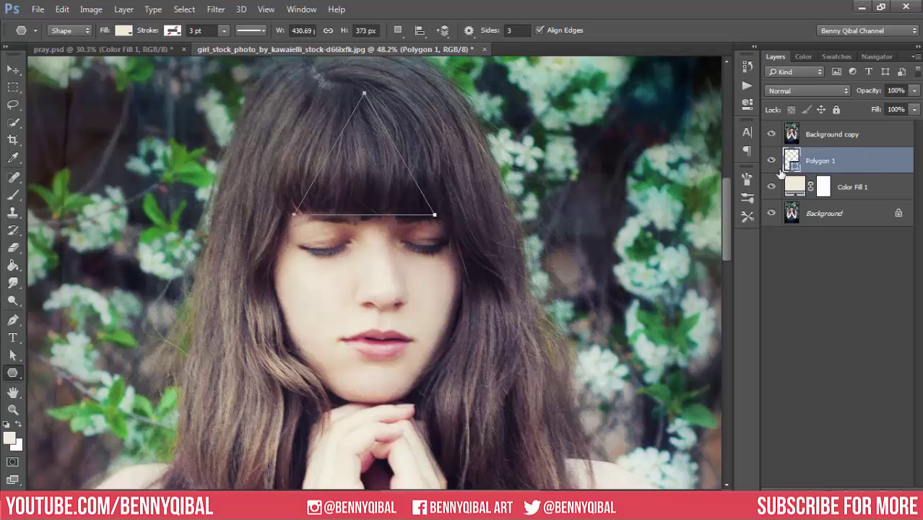
Step: Set the Polygon tool's path operation to Combine Shapes
click(772, 134)
click(773, 133)
click(398, 30)
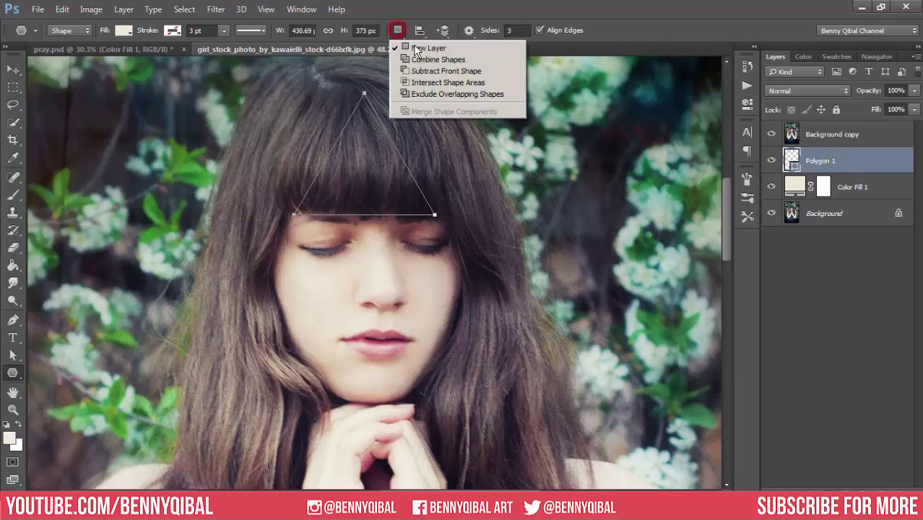
click(467, 60)
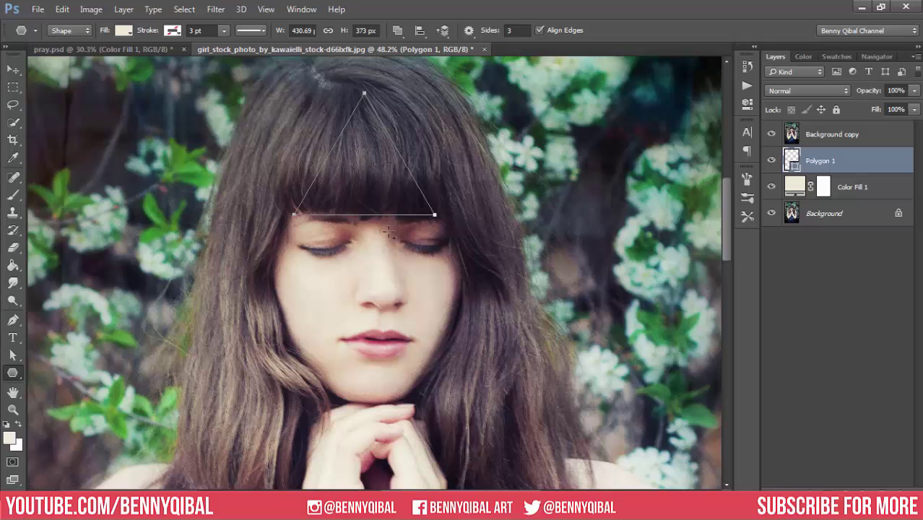
Step: Draw an inverted triangle across the face and an upright triangle reaching the hands
mouse_move(388, 230)
mouse_down()
mouse_move(388, 297)
mouse_move(445, 388)
mouse_move(438, 375)
mouse_up()
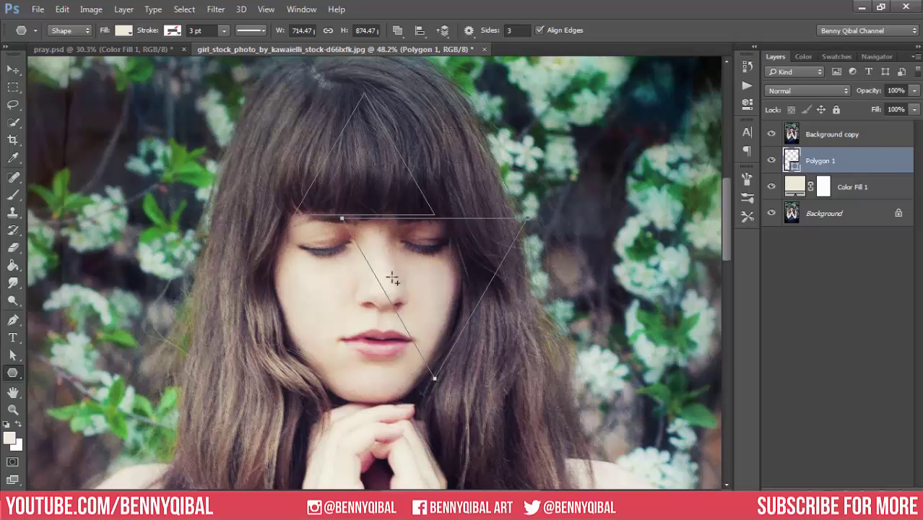
scroll(367, 269, down, 1)
scroll(367, 269, down, 2)
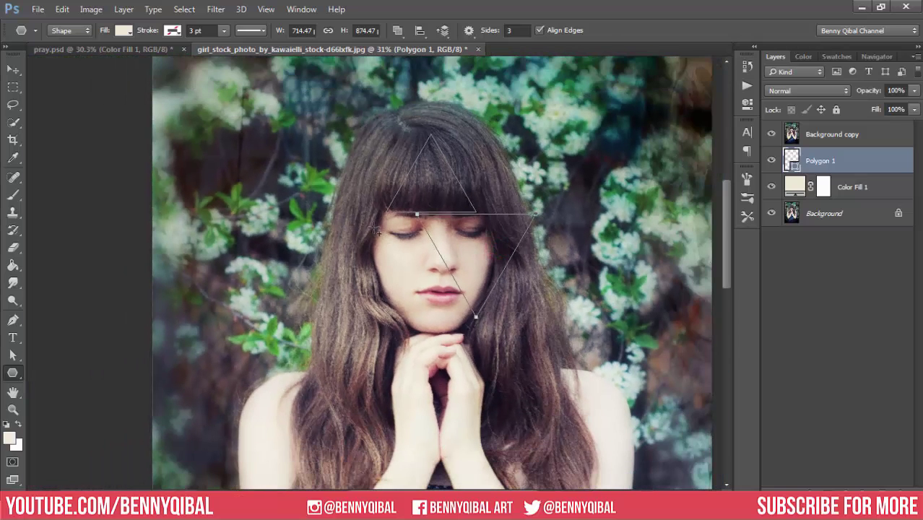
drag(368, 240, 390, 310)
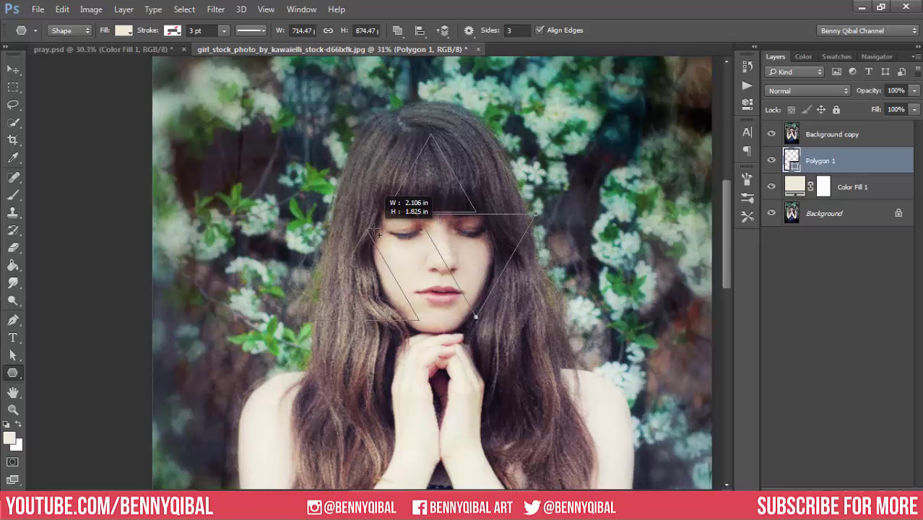
mouse_move(390, 309)
mouse_down()
mouse_move(418, 224)
mouse_move(408, 208)
mouse_move(413, 214)
mouse_up()
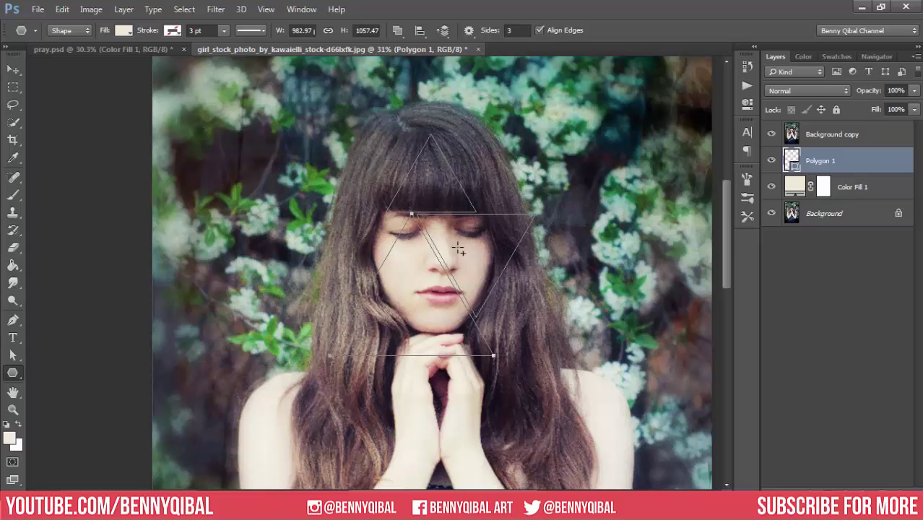
click(438, 231)
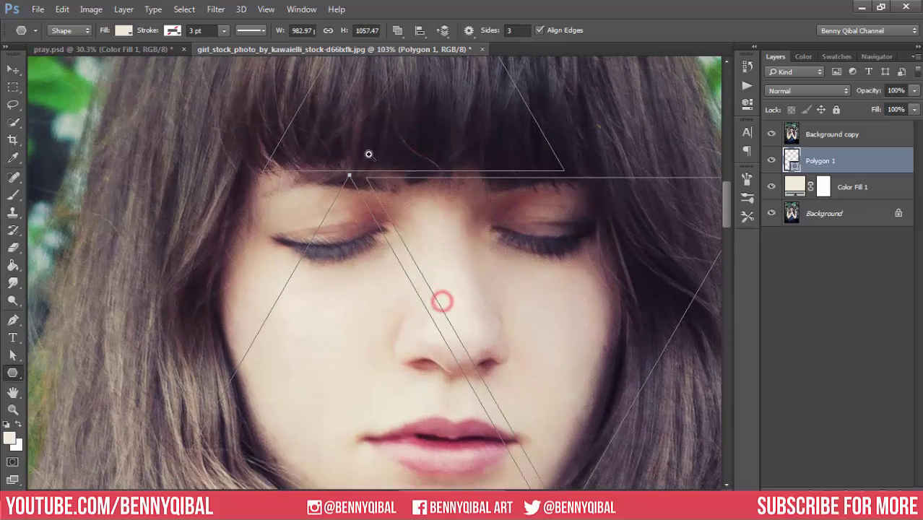
Step: Switch to the Direct Selection tool and frame where the triangles meet
click(368, 154)
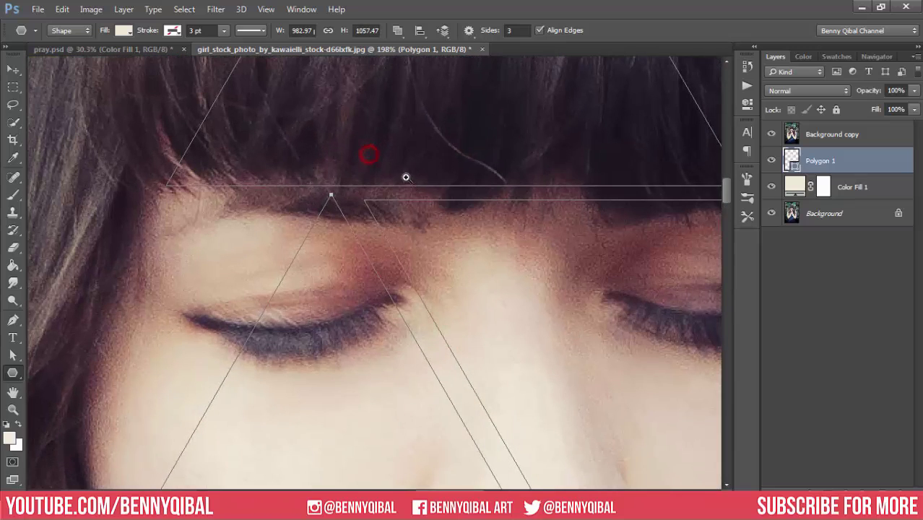
alt+click(417, 190)
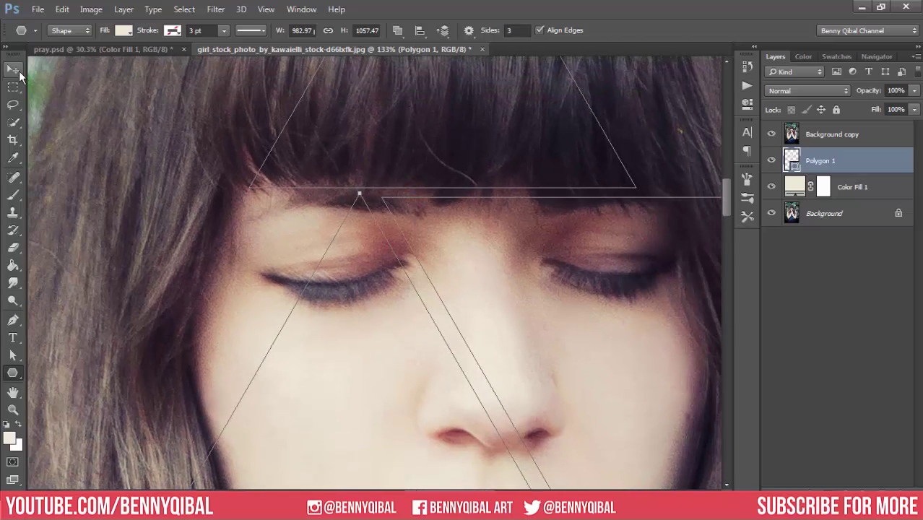
click(13, 70)
click(11, 357)
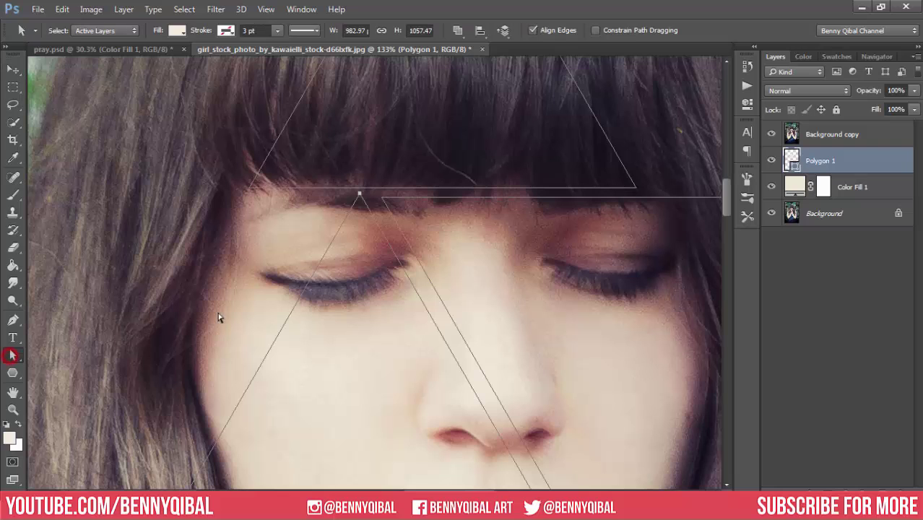
scroll(324, 255, down, 2)
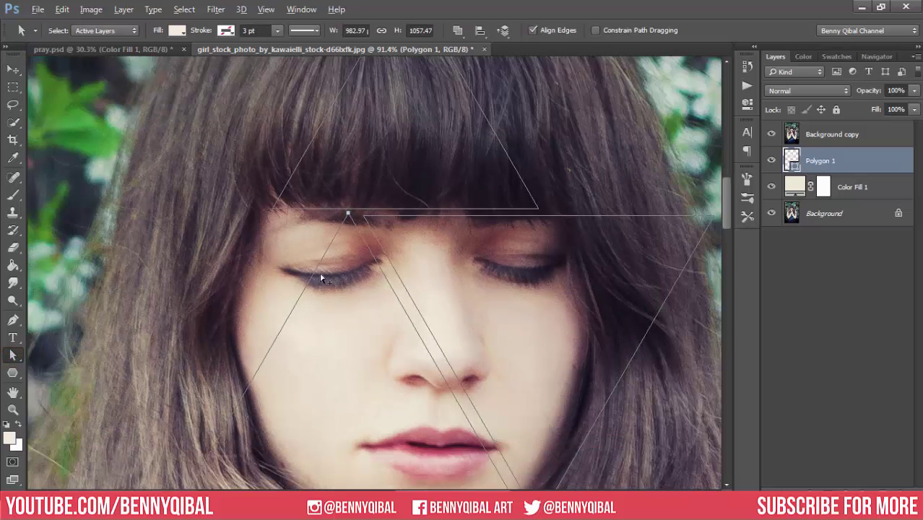
drag(340, 338, 329, 298)
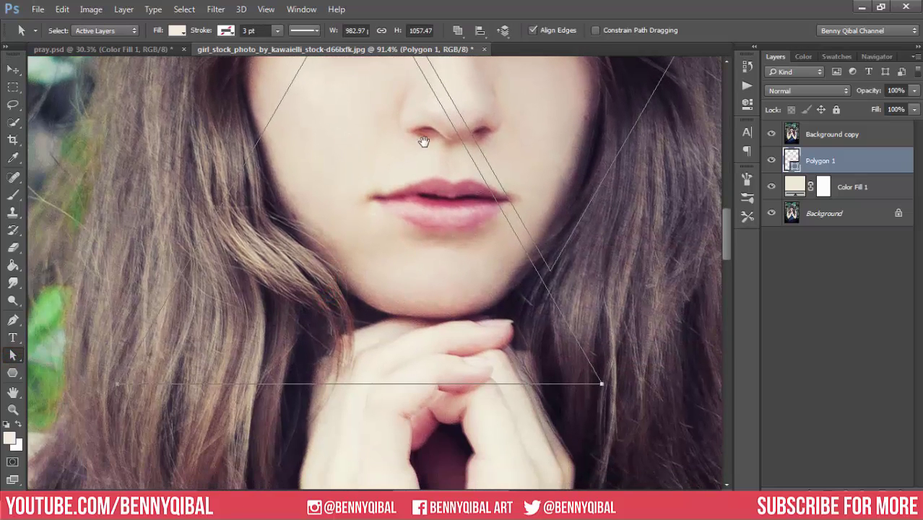
drag(424, 141, 413, 248)
Step: Arrow-nudge the lower triangle's apex onto the inverted triangle's top edge
key(shift+Right)
key(Down)
key(Down)
key(Down)
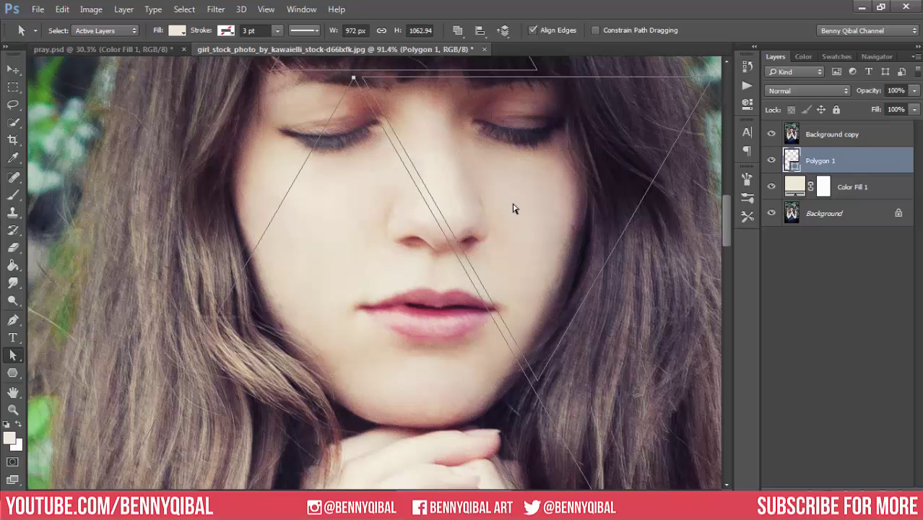
mouse_move(379, 111)
mouse_down()
mouse_move(357, 101)
mouse_move(362, 142)
mouse_move(461, 262)
mouse_up()
key(Up)
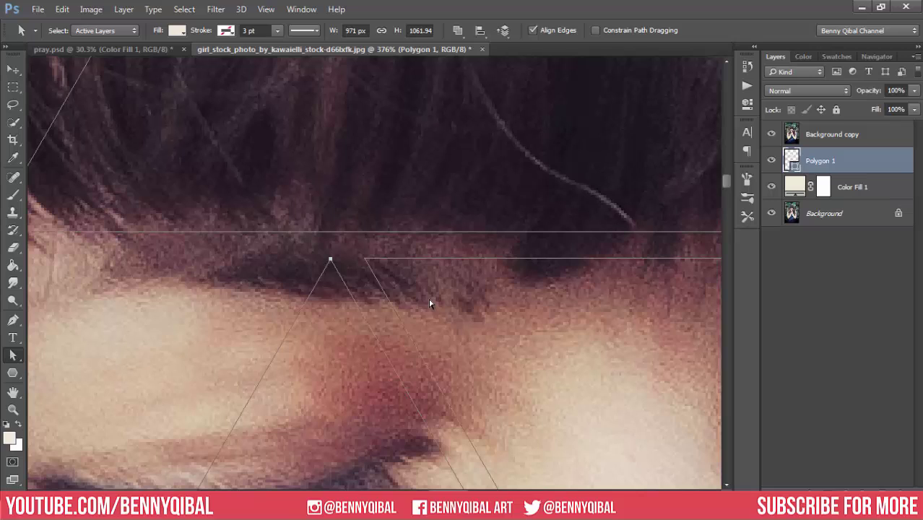
key(Right)
key(Left)
drag(413, 265, 338, 236)
Step: Return to the Polygon Tool with Combine Shapes set, reframing the view around the face
click(15, 373)
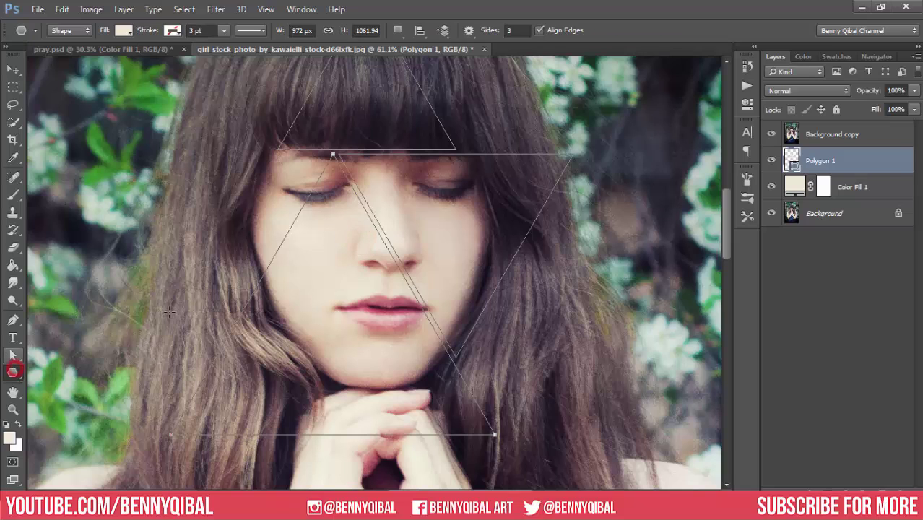
click(398, 30)
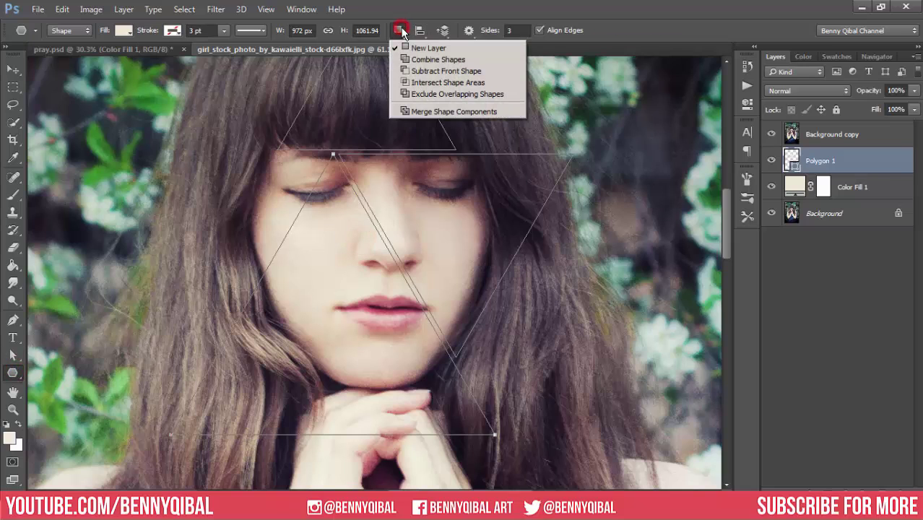
click(443, 60)
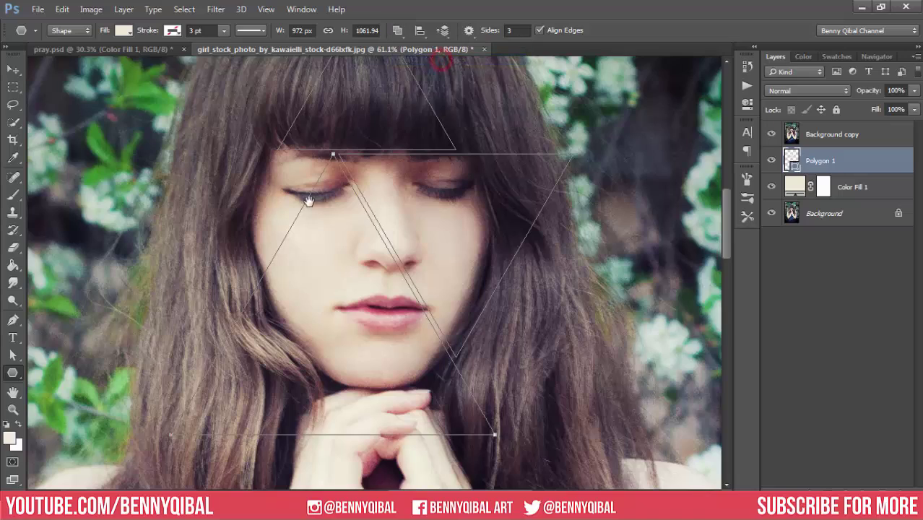
drag(309, 202, 365, 186)
drag(443, 271, 399, 287)
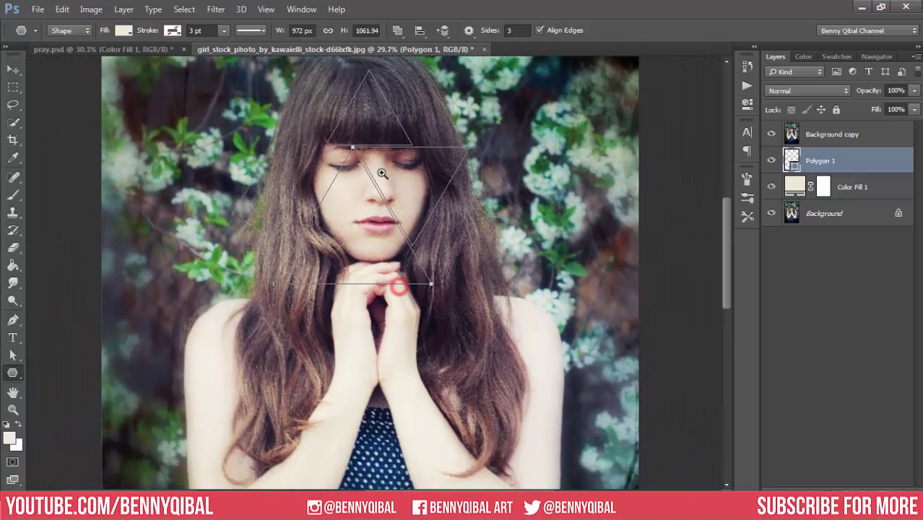
mouse_move(382, 174)
mouse_down()
mouse_move(355, 216)
mouse_move(318, 173)
mouse_move(245, 265)
mouse_move(318, 287)
mouse_move(288, 317)
mouse_move(287, 299)
mouse_up()
Step: Zoom in on the bangs and arrow-nudge the triangle corner so the triangles meet
click(13, 357)
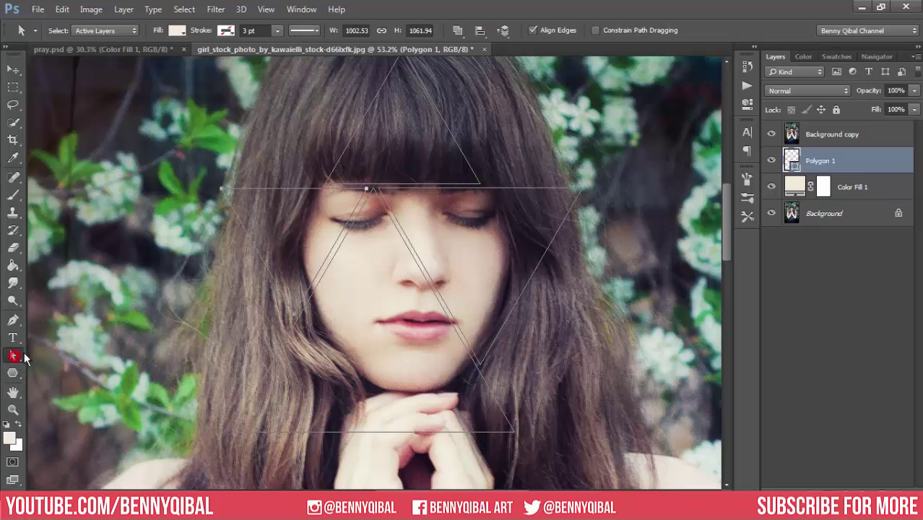
mouse_move(354, 188)
mouse_down()
mouse_move(391, 200)
mouse_move(452, 250)
mouse_move(532, 280)
mouse_up()
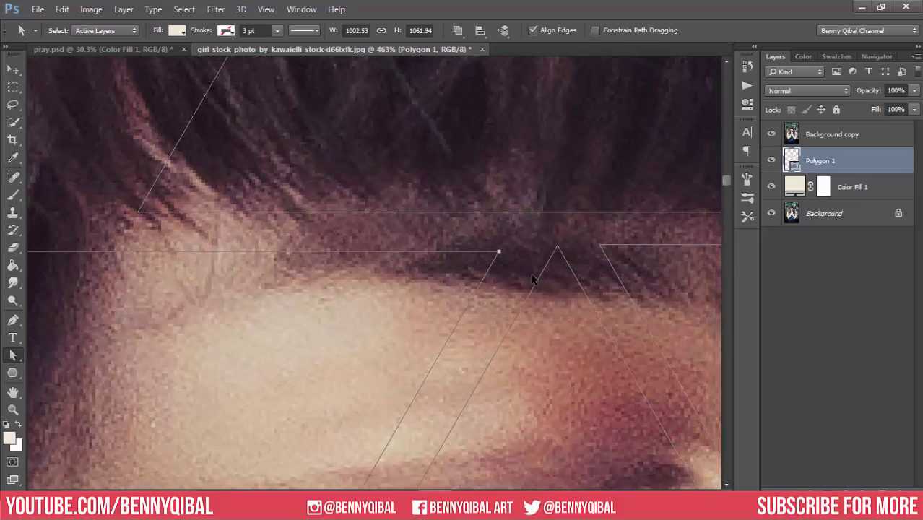
key(Right)
key(Right)
key(Up)
key(Up)
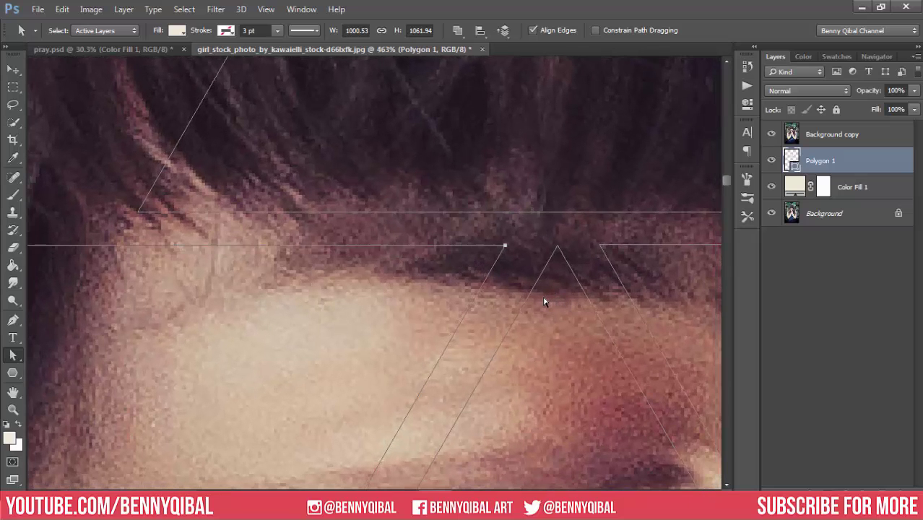
key(Right)
key(Right)
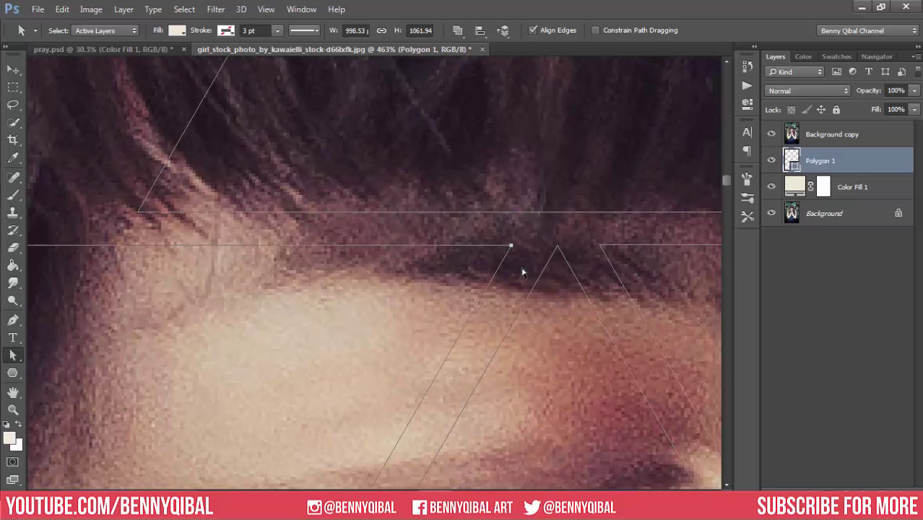
key(Right)
key(Left)
key(Right)
Step: Zoom out and marquee-select the whole triangle path with Path Selection
mouse_move(581, 213)
mouse_down()
mouse_move(447, 253)
mouse_move(434, 267)
mouse_move(457, 243)
mouse_move(446, 234)
mouse_up()
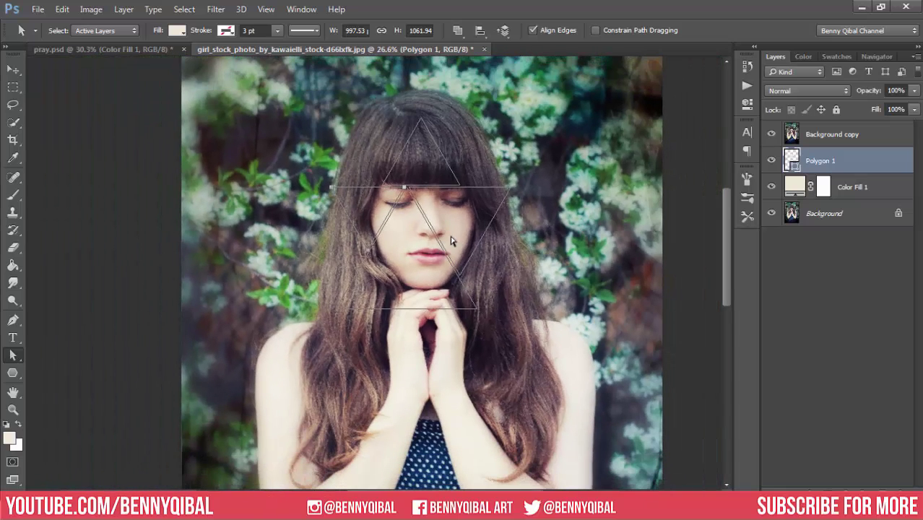
click(15, 354)
drag(284, 101, 533, 385)
Step: Free Transform the triangle path to about 123% and move it over the face
click(63, 9)
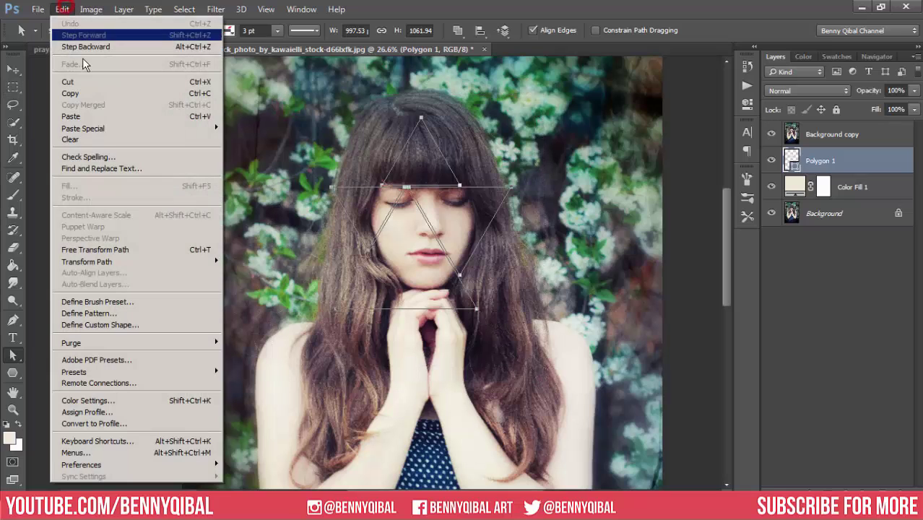
click(117, 249)
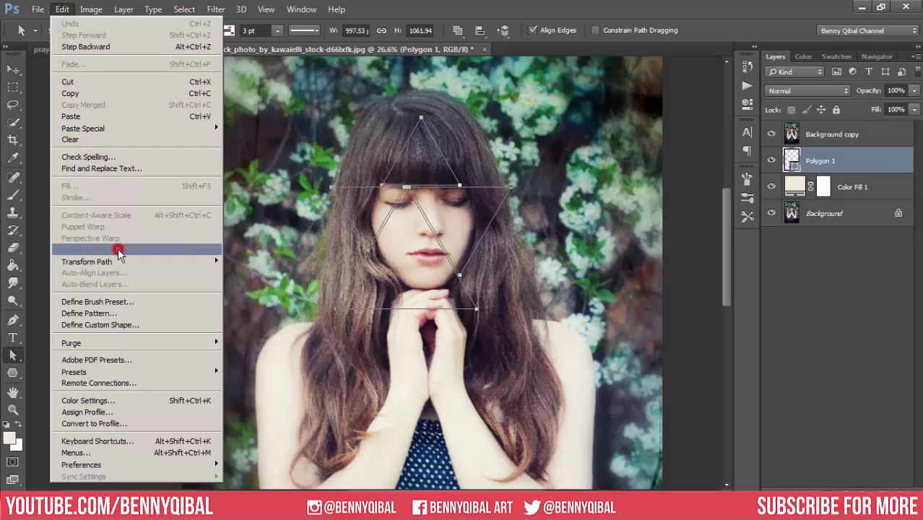
drag(510, 309, 557, 348)
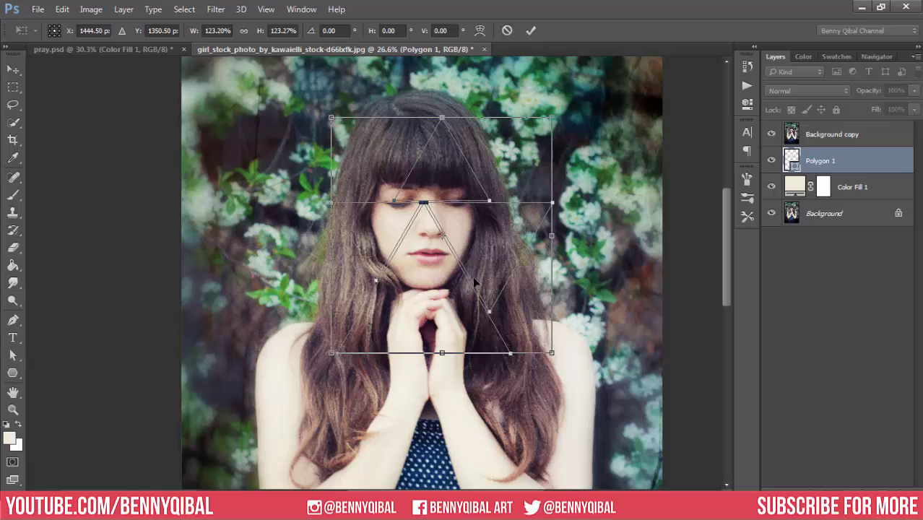
mouse_move(466, 273)
mouse_down()
mouse_move(470, 260)
mouse_move(448, 242)
mouse_up()
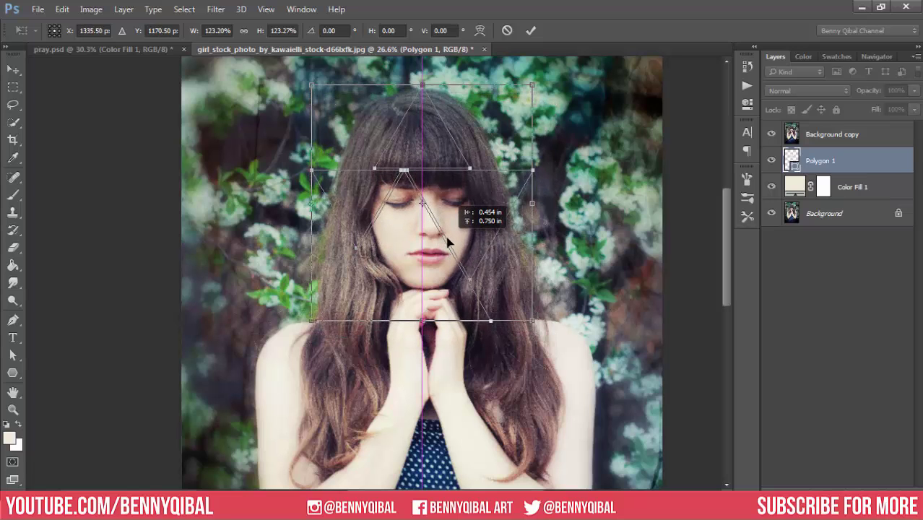
drag(447, 242, 447, 244)
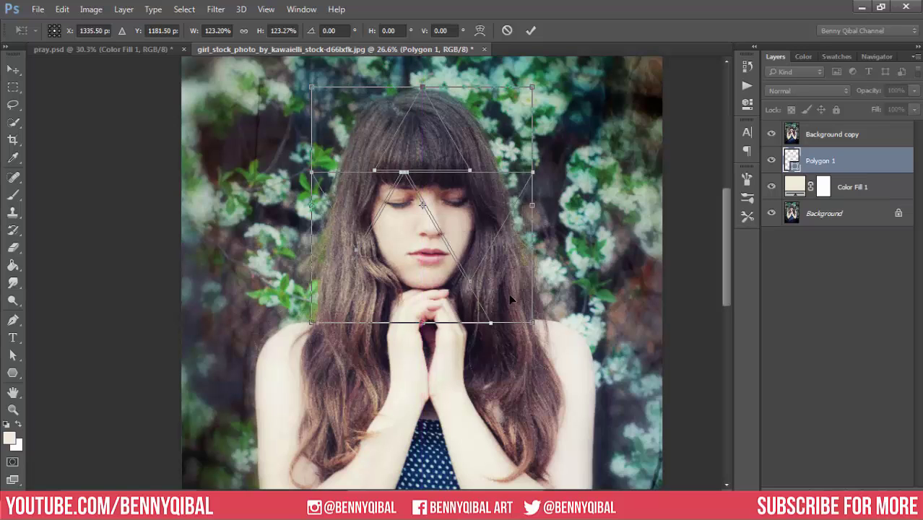
click(531, 30)
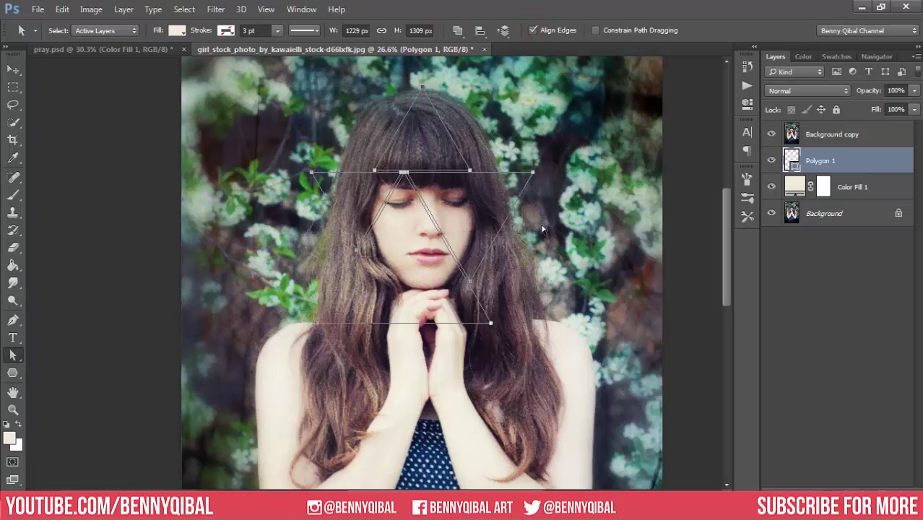
Step: Reselect the path, undo a trial resize, and switch to Direct Selection
click(535, 178)
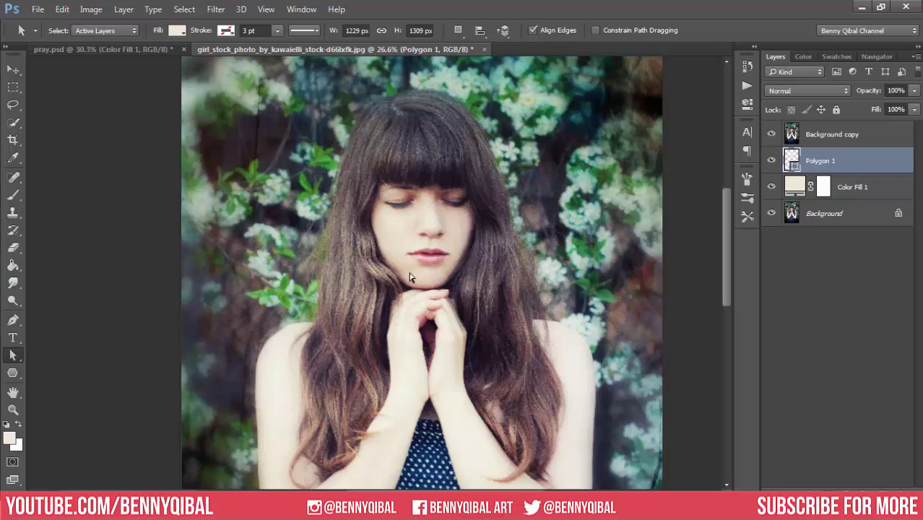
click(425, 258)
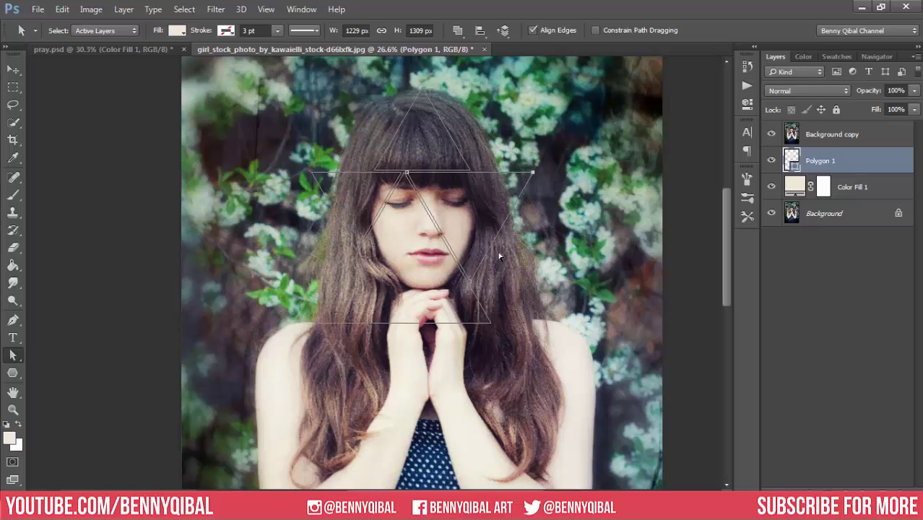
key(ctrl+t)
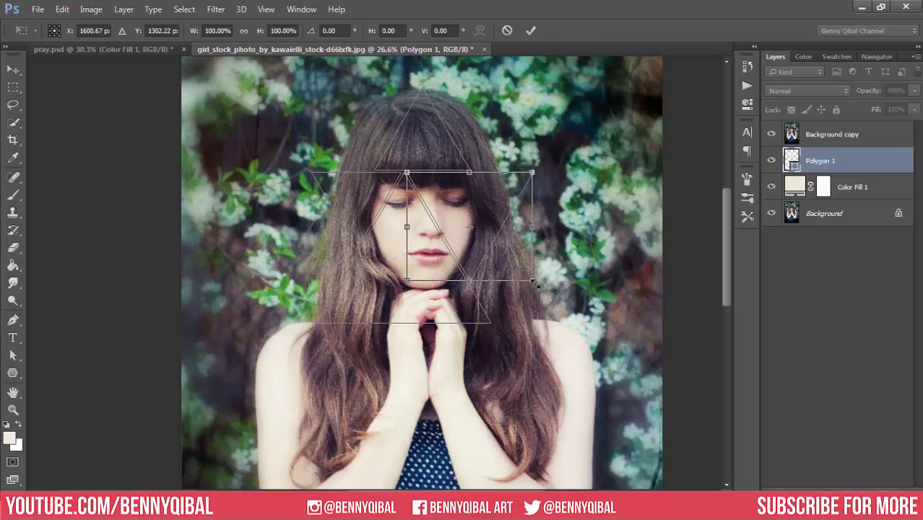
drag(536, 285, 526, 282)
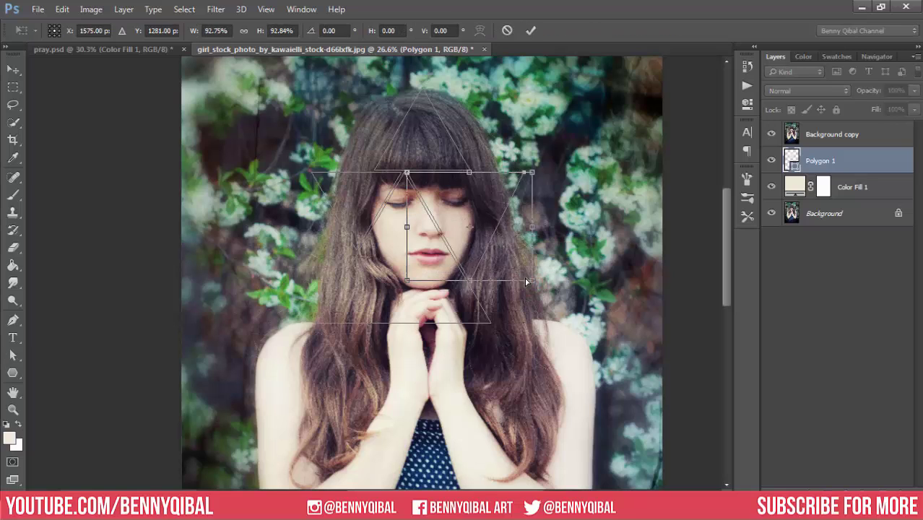
key(ctrl+z)
click(13, 68)
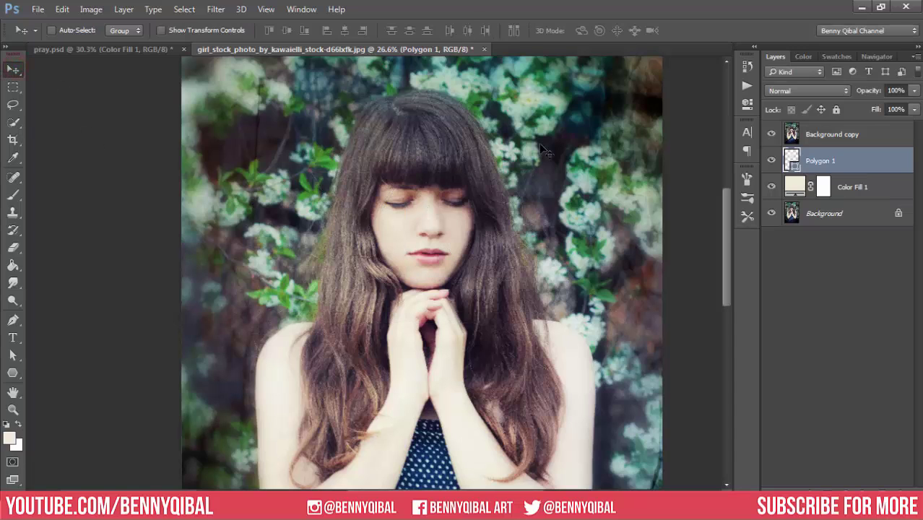
click(15, 355)
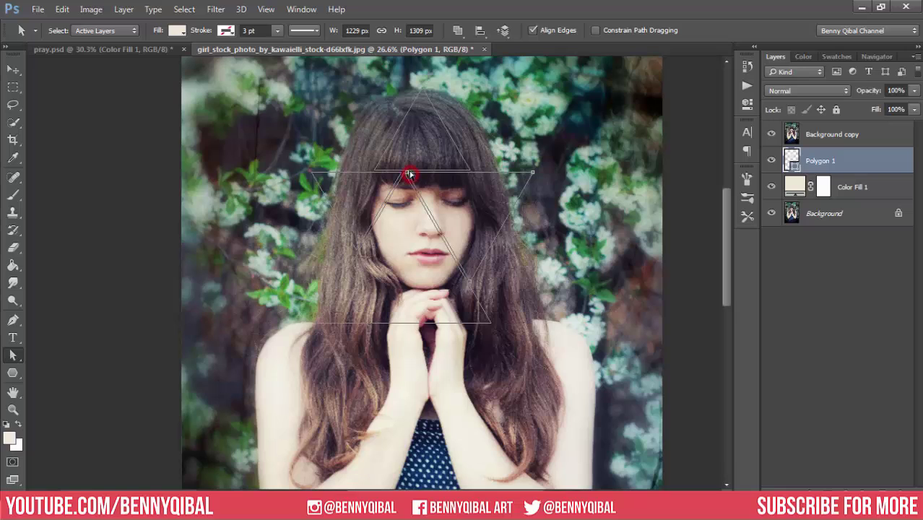
right_click(14, 359)
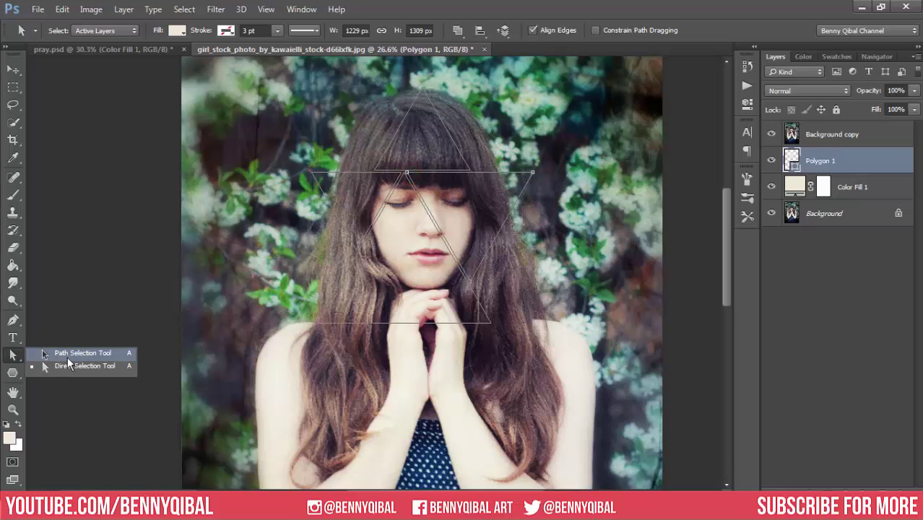
click(67, 356)
Step: Enlarge the lower triangle slightly with Free Transform
click(488, 224)
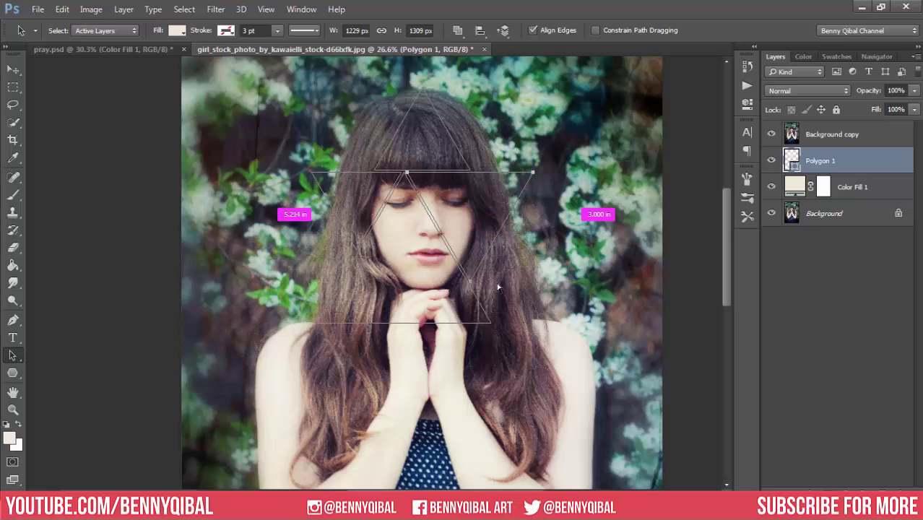
key(ctrl+t)
drag(533, 282, 549, 300)
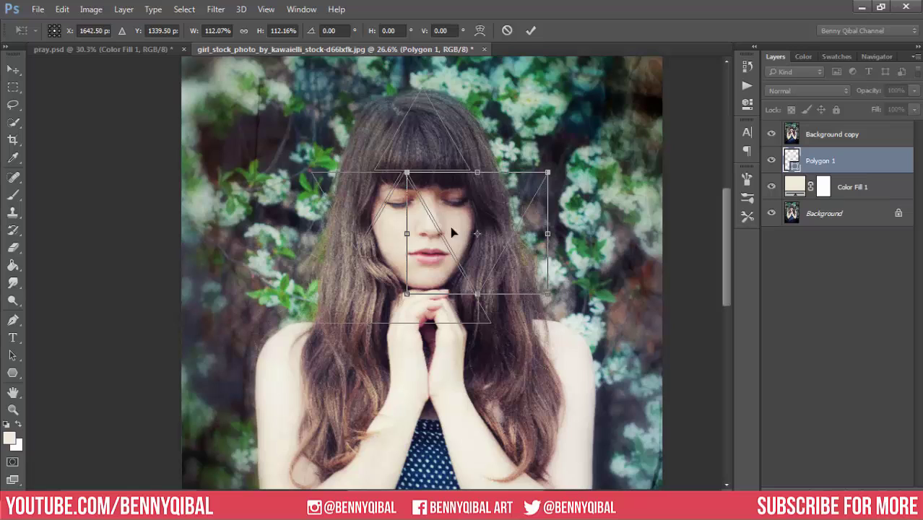
click(530, 30)
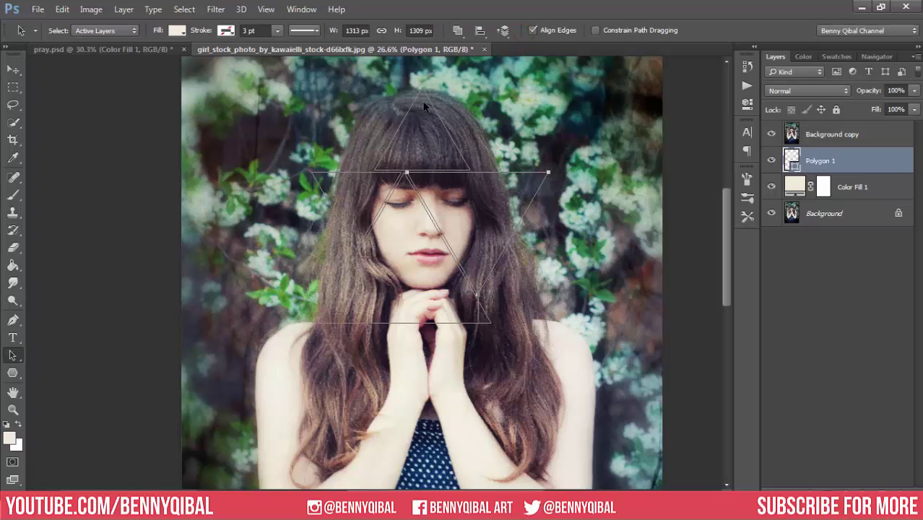
Step: Enlarge the top triangle to about 139% and center it above the head
key(ctrl+t)
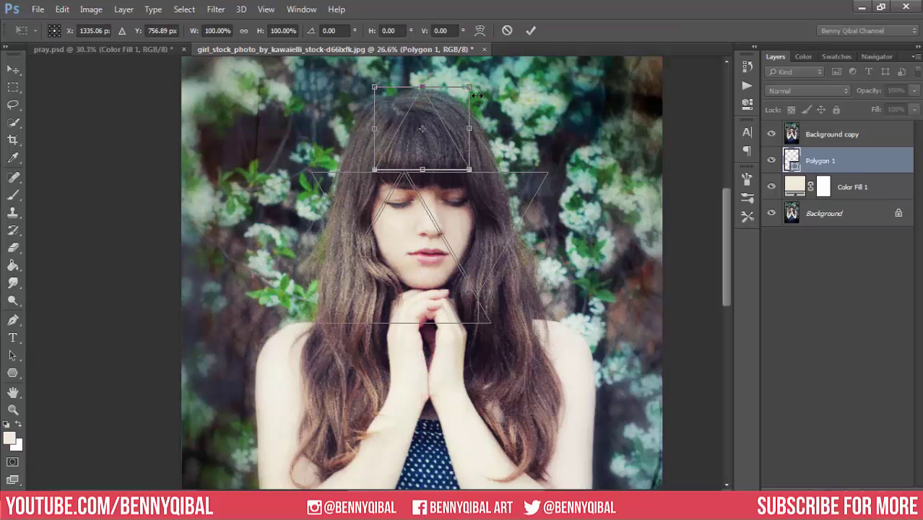
drag(471, 88, 494, 67)
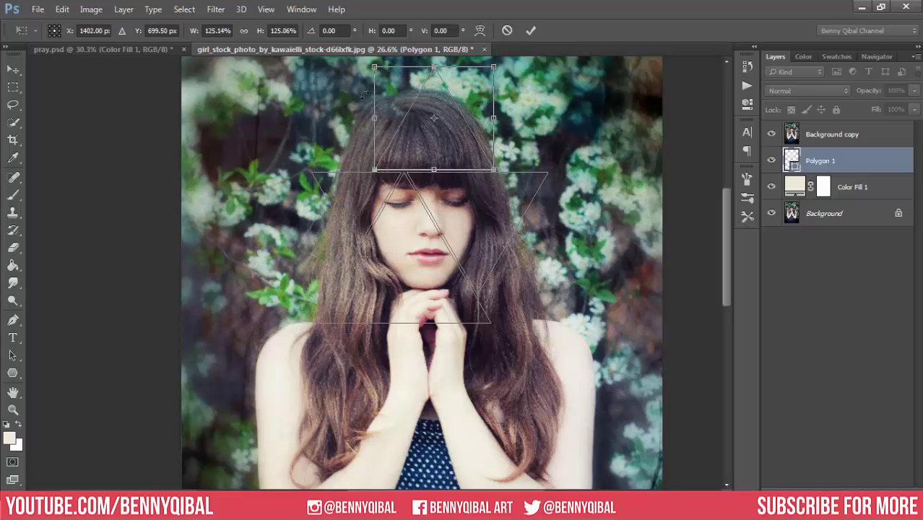
drag(362, 95, 362, 133)
drag(363, 100, 353, 96)
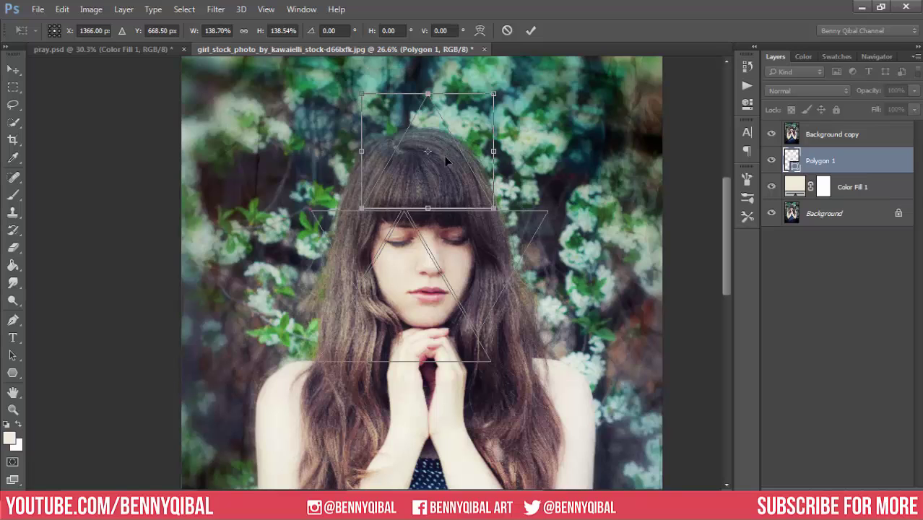
drag(453, 172, 436, 168)
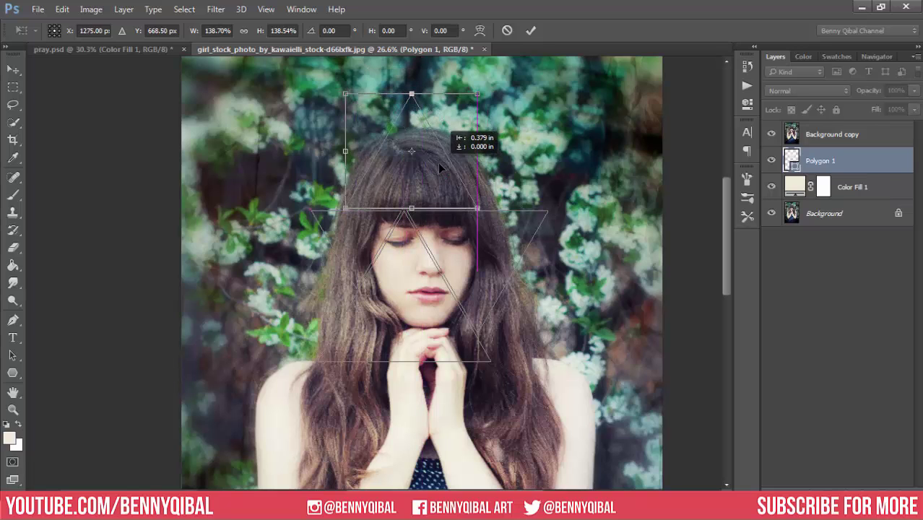
drag(434, 163, 438, 163)
click(531, 31)
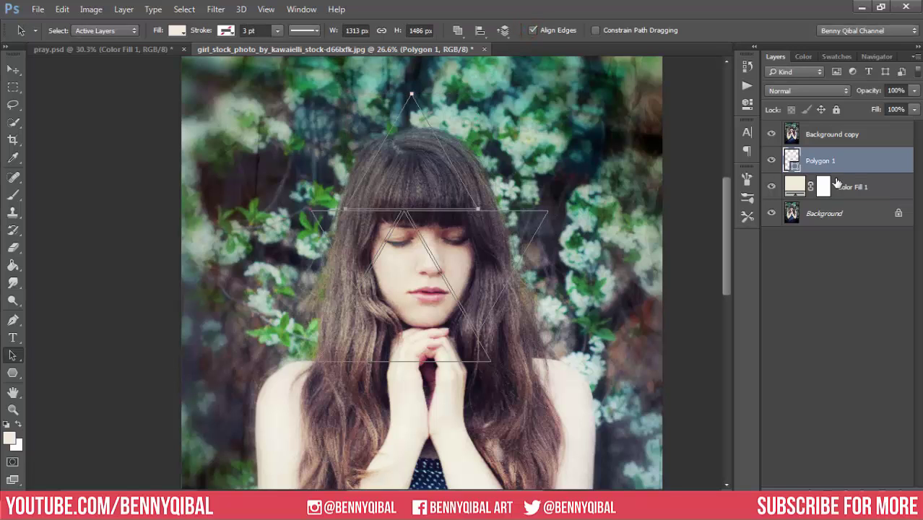
Step: Toggle Background copy's visibility to check the triangles, then select Background copy
click(772, 134)
click(772, 135)
click(845, 139)
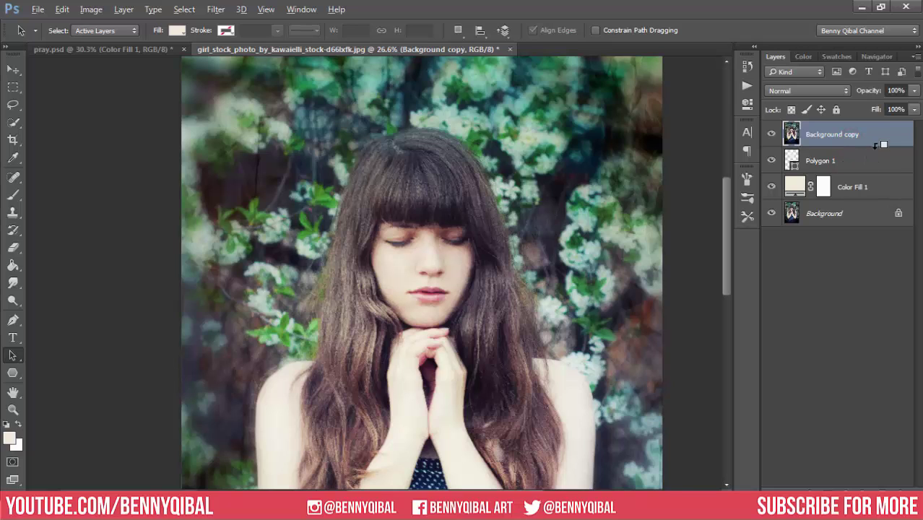
Step: Clip the Background copy portrait into the Polygon 1 triangles
right_click(874, 143)
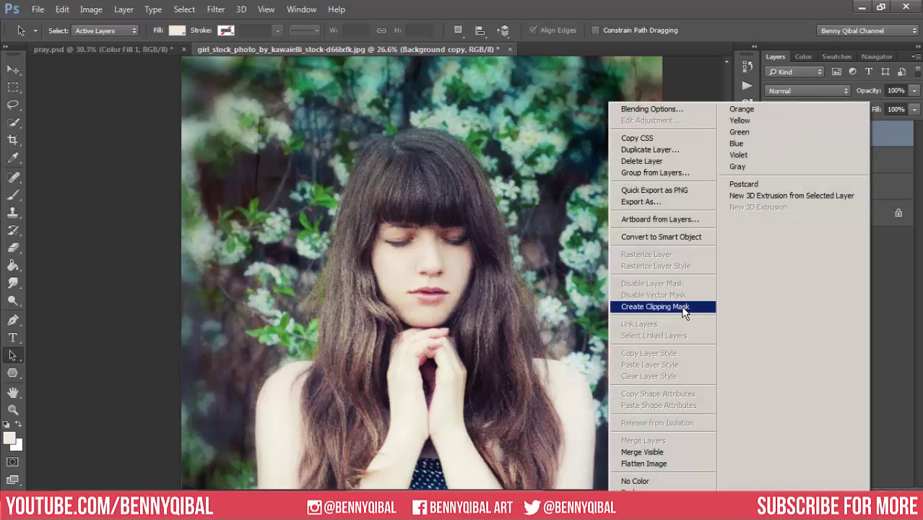
click(654, 302)
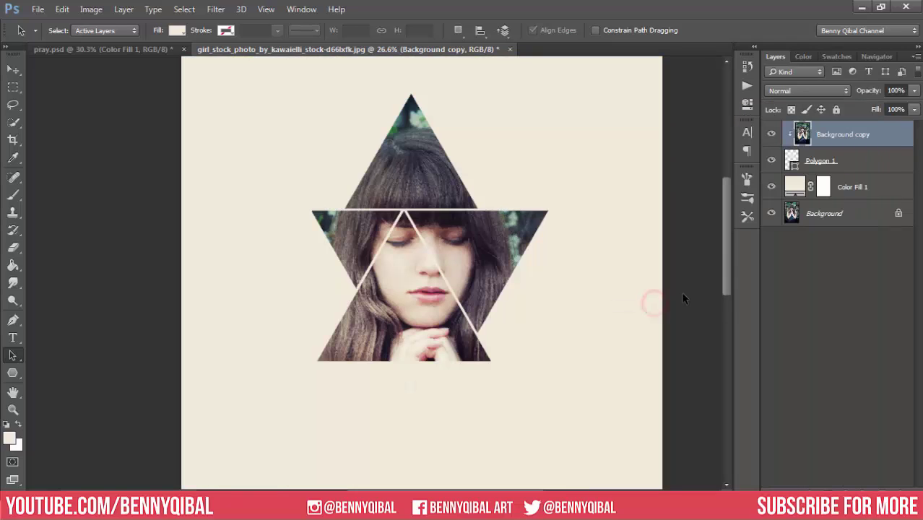
click(860, 200)
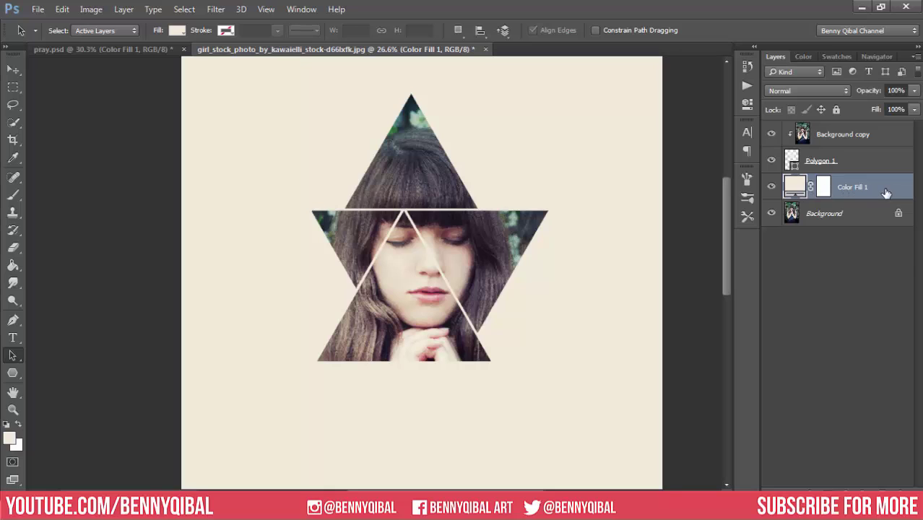
Step: Exclude the R channel in Color Fill 1's blending options, turning the backdrop turquoise
double_click(886, 190)
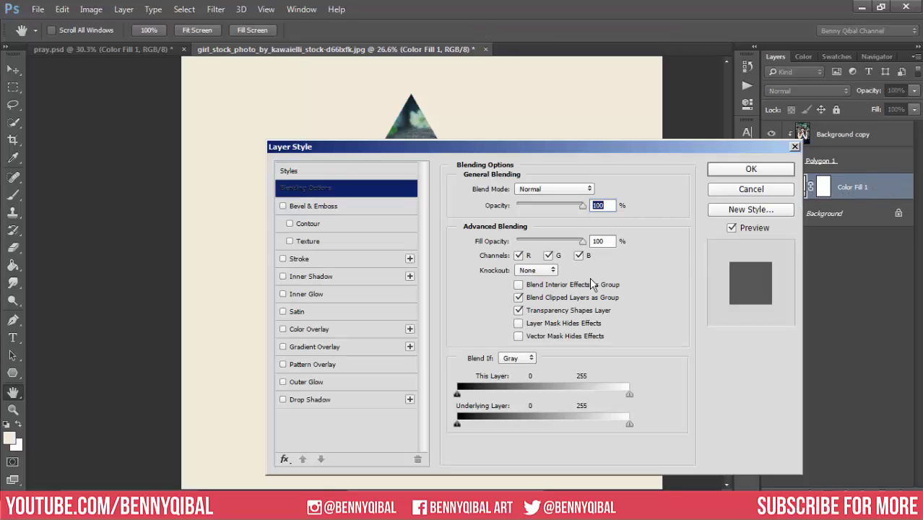
click(518, 257)
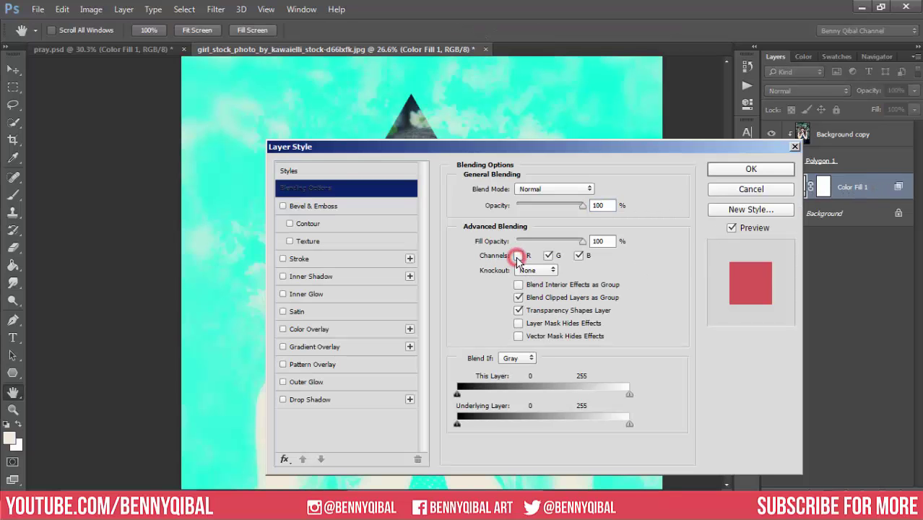
click(744, 170)
Step: Hide the original Background layer and select the Polygon 1 layer
click(772, 217)
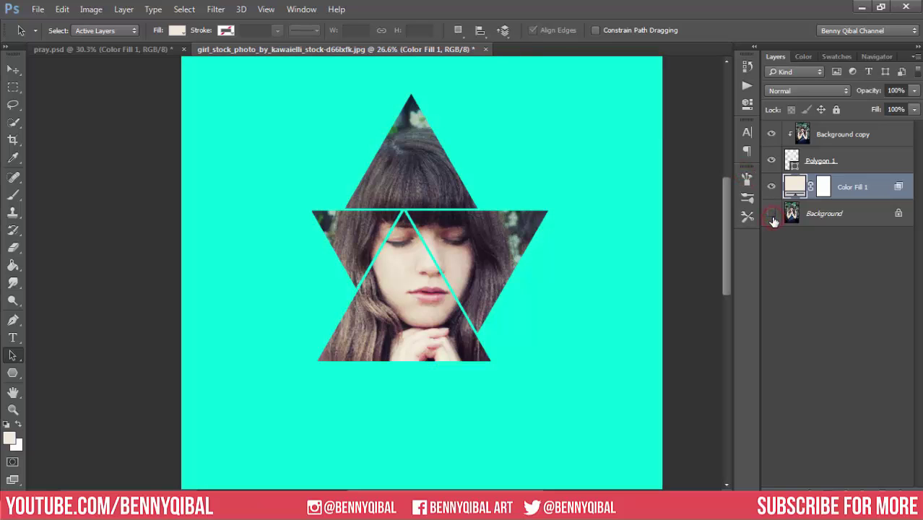
scroll(445, 236, up, 5)
scroll(505, 214, down, 2)
scroll(509, 212, down, 1)
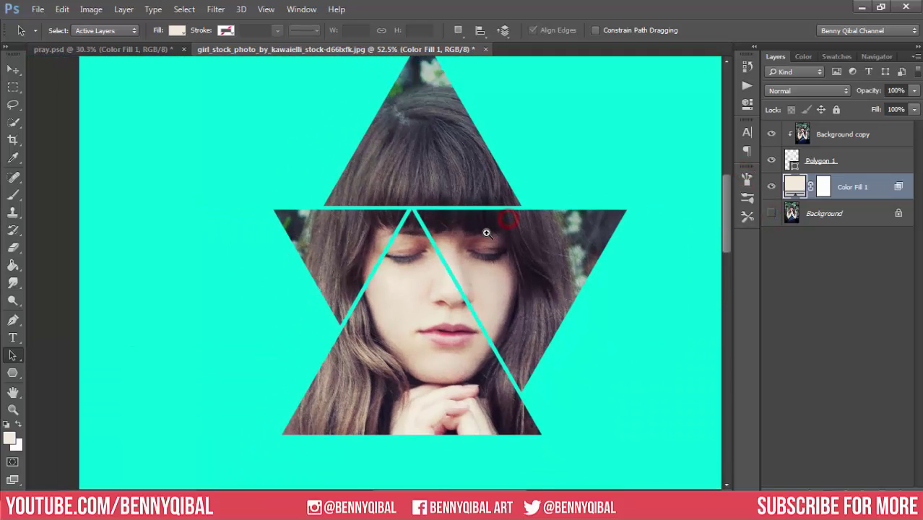
scroll(509, 212, up, 2)
scroll(557, 238, down, 2)
scroll(545, 257, down, 1)
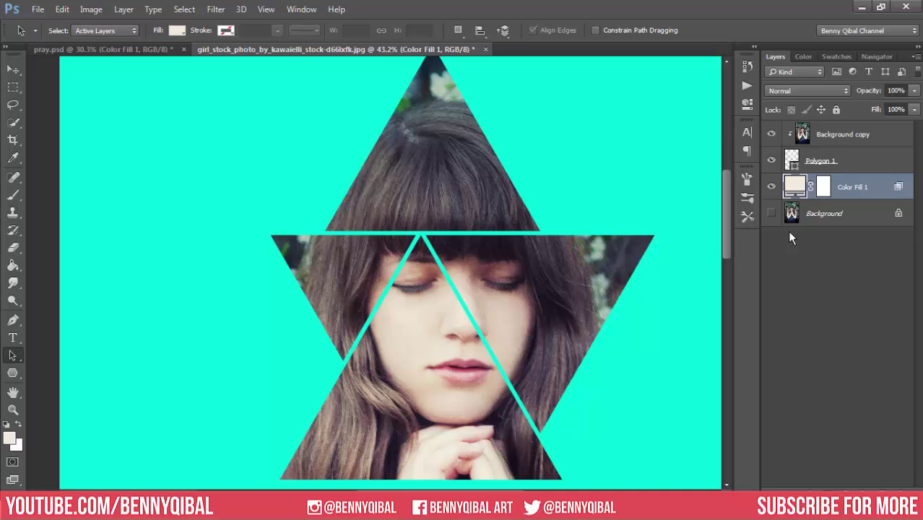
click(835, 166)
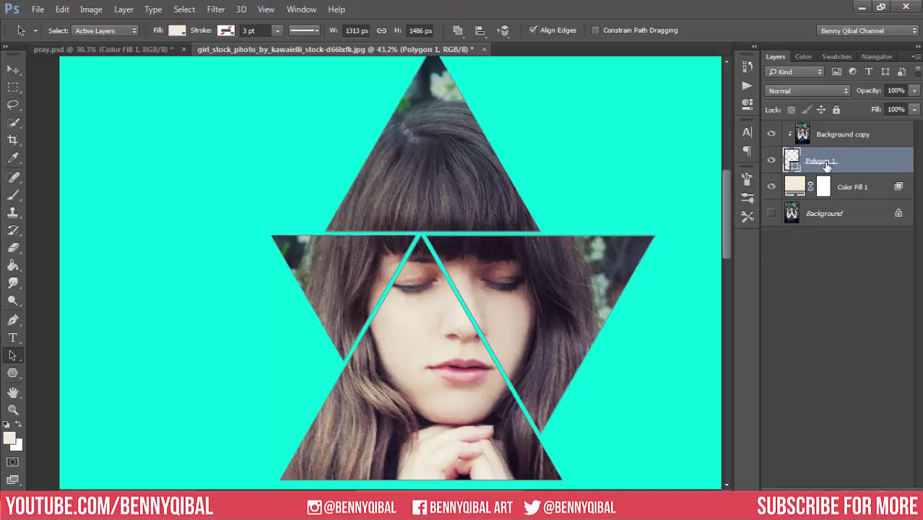
Step: Rename the Polygon 1 layer to TRIANGLE
double_click(826, 166)
key(BackSpace)
text(LE)
key(Return)
double_click(831, 160)
click(807, 160)
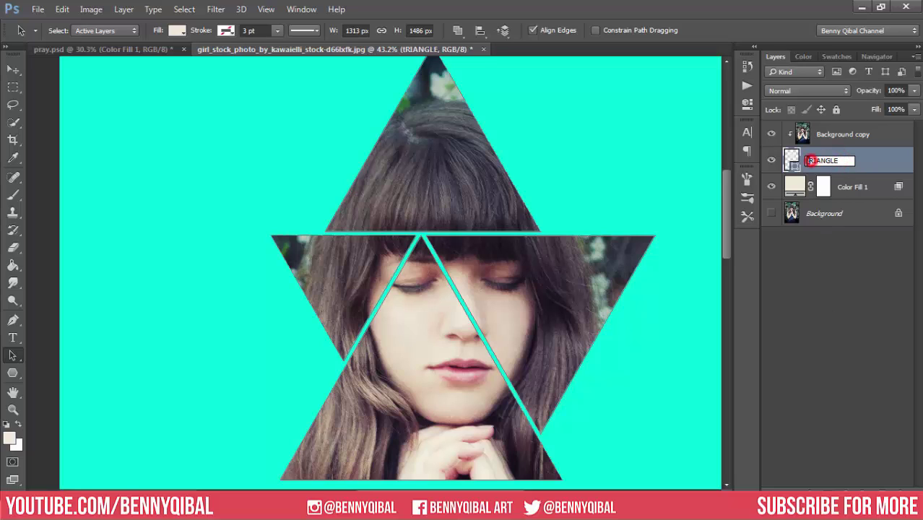
key(Delete)
text(T)
click(847, 273)
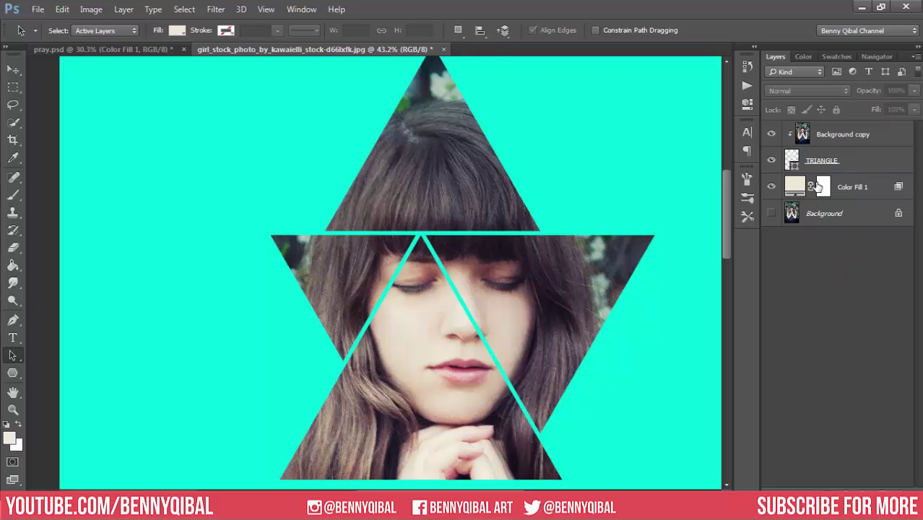
Step: Open Blending Options for the TRIANGLE layer and zoom onto the face
click(854, 166)
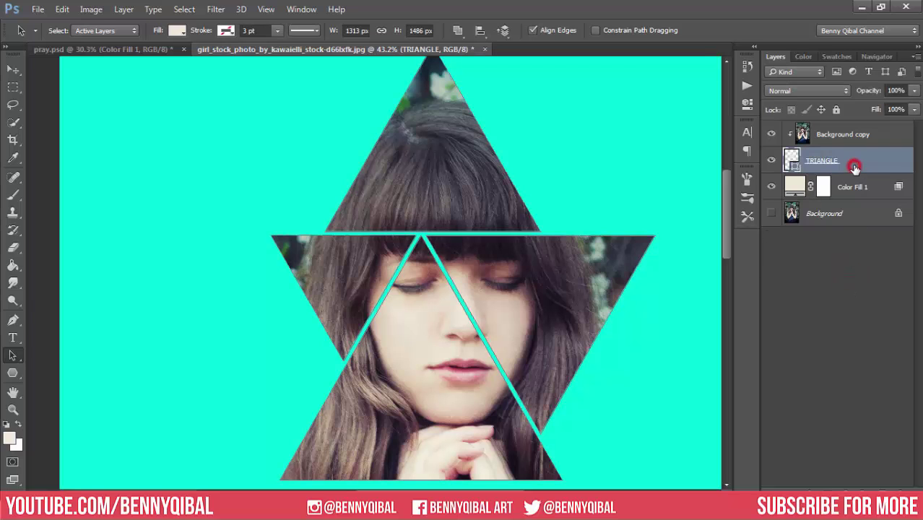
click(815, 488)
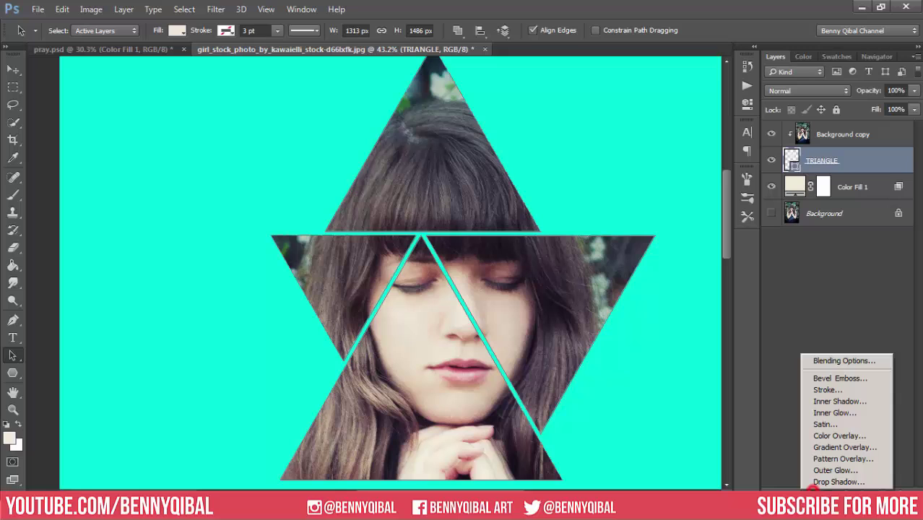
click(859, 361)
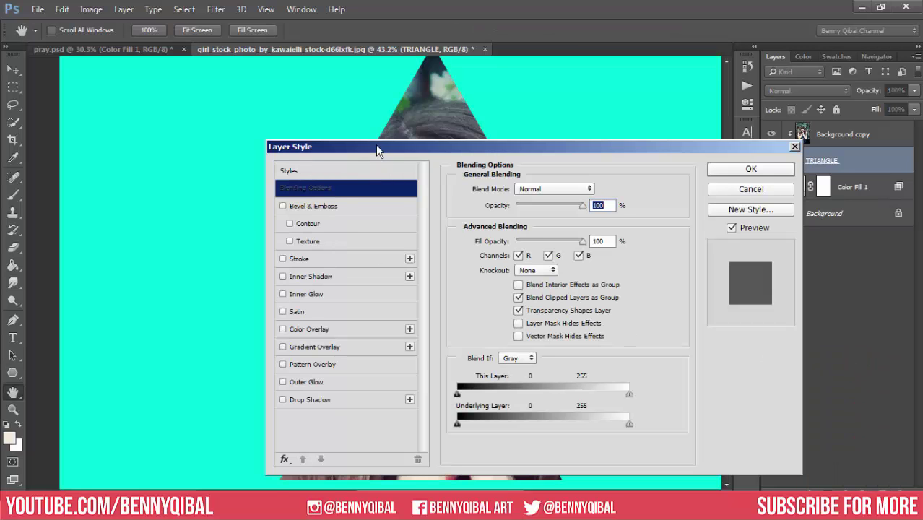
ctrl+click(237, 264)
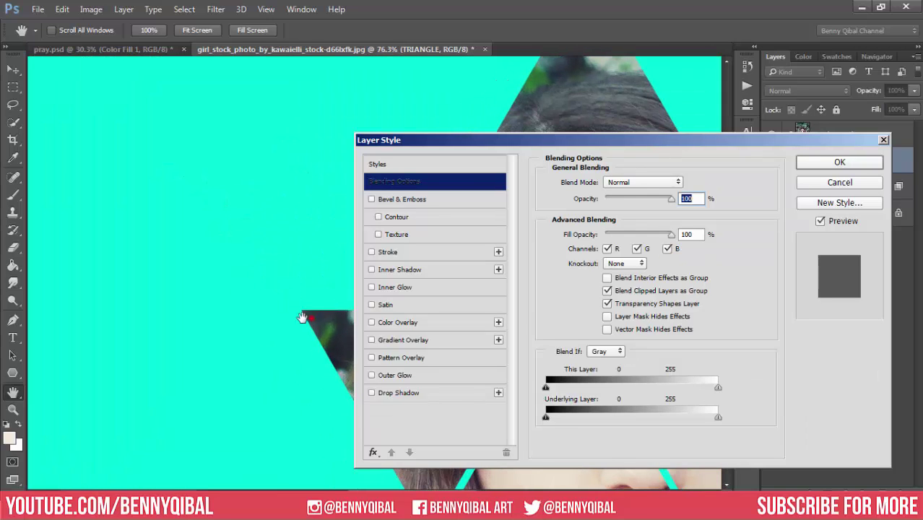
mouse_move(292, 300)
mouse_down()
mouse_move(210, 270)
mouse_move(266, 231)
mouse_move(196, 195)
mouse_up()
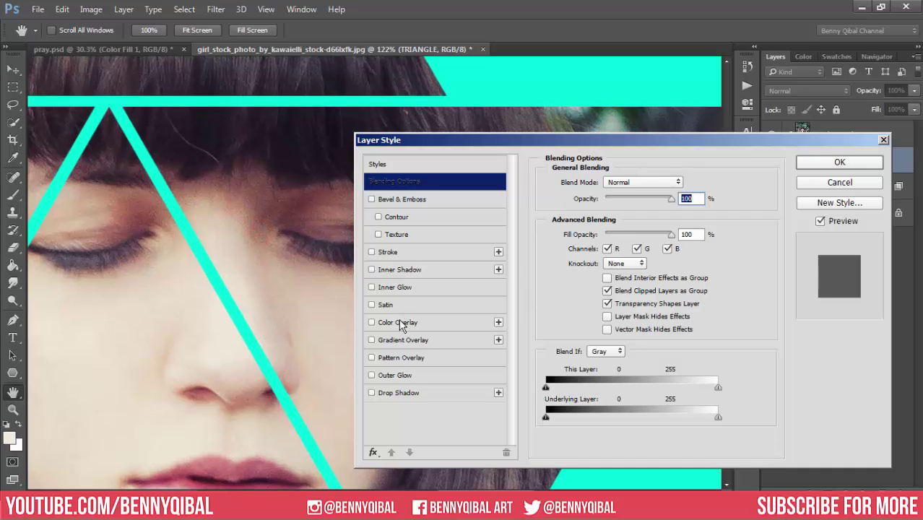
Step: Add a drop shadow (distance 4, spread 14, size 5), raise its opacity, and enable Stroke
click(396, 394)
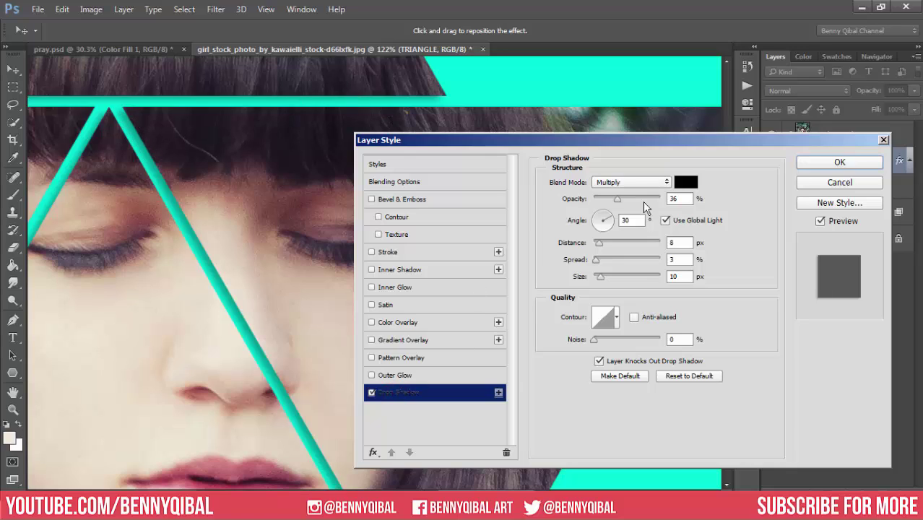
double_click(683, 243)
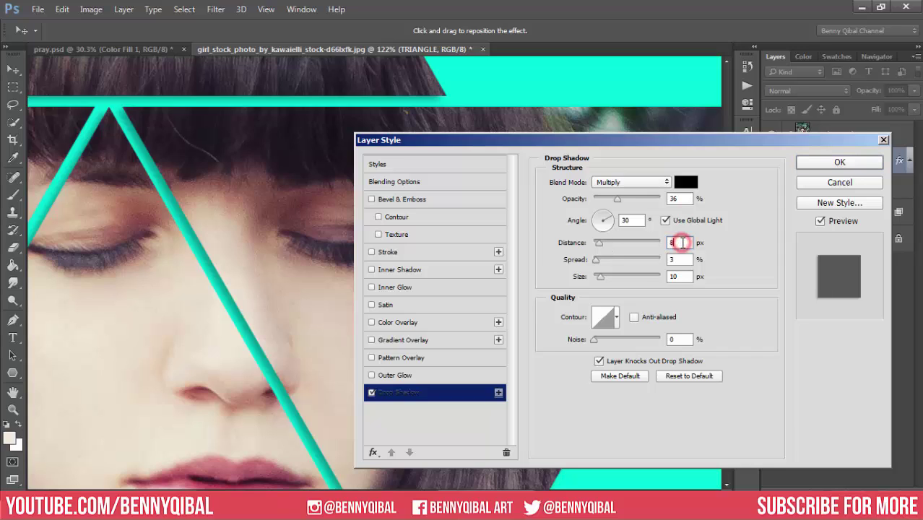
text(4)
double_click(682, 263)
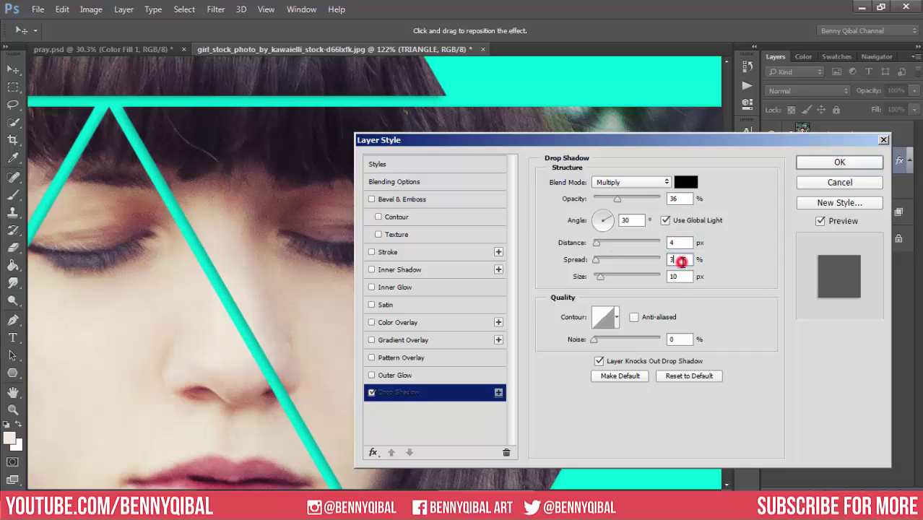
text(14)
double_click(676, 276)
text(5)
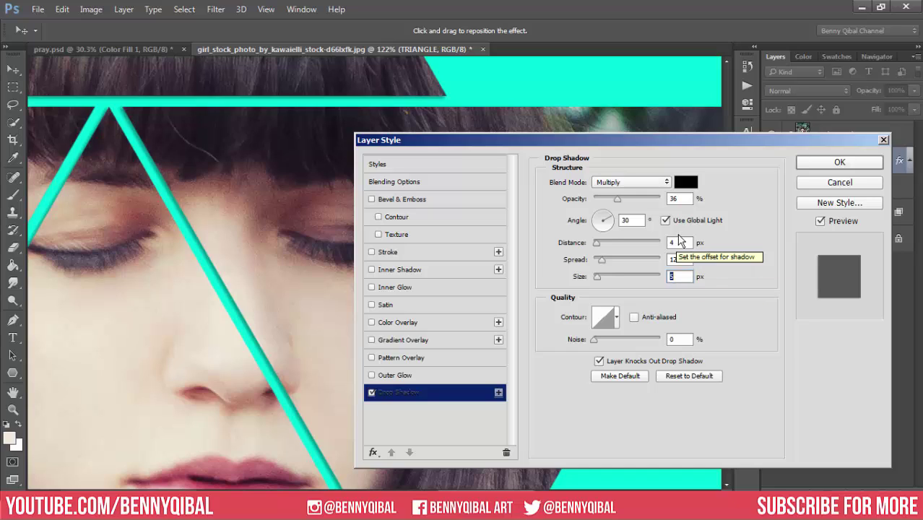
mouse_move(618, 199)
mouse_down()
mouse_move(637, 200)
mouse_move(620, 211)
mouse_up()
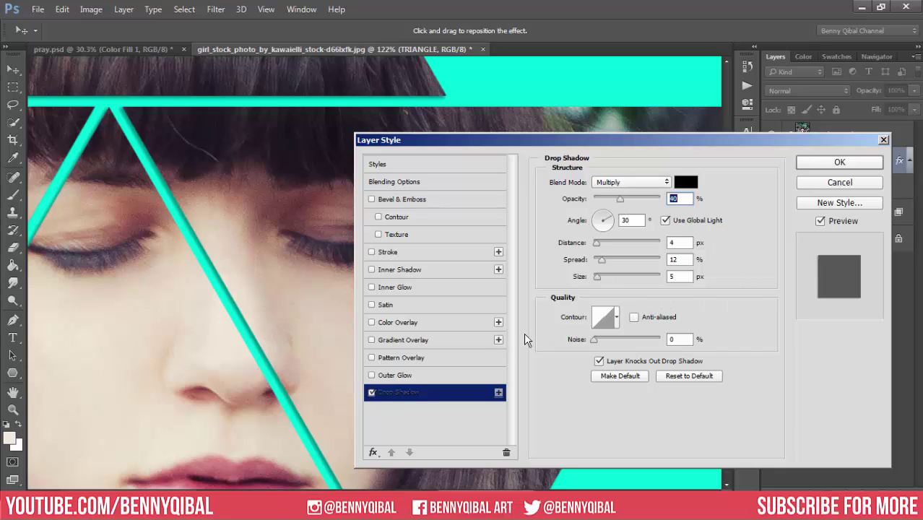
click(389, 252)
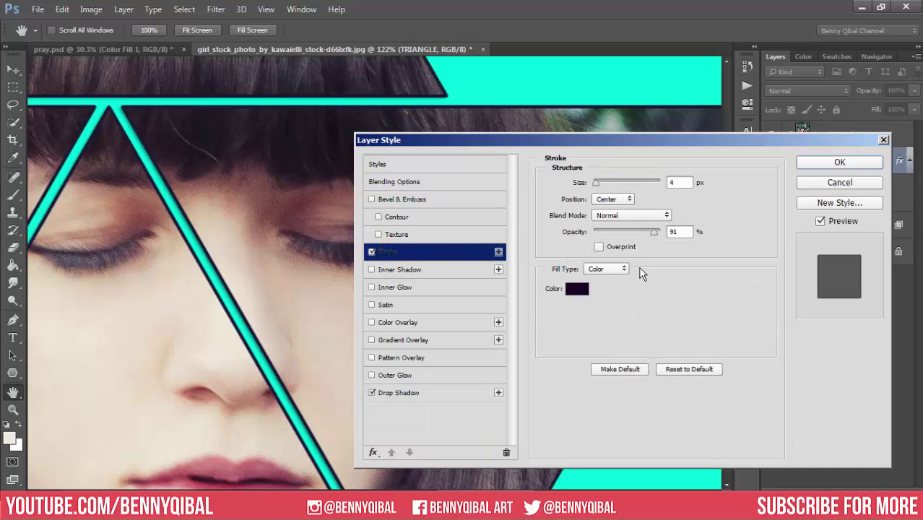
Step: Set the TRIANGLE stroke's blend mode to Screen
click(614, 214)
click(613, 223)
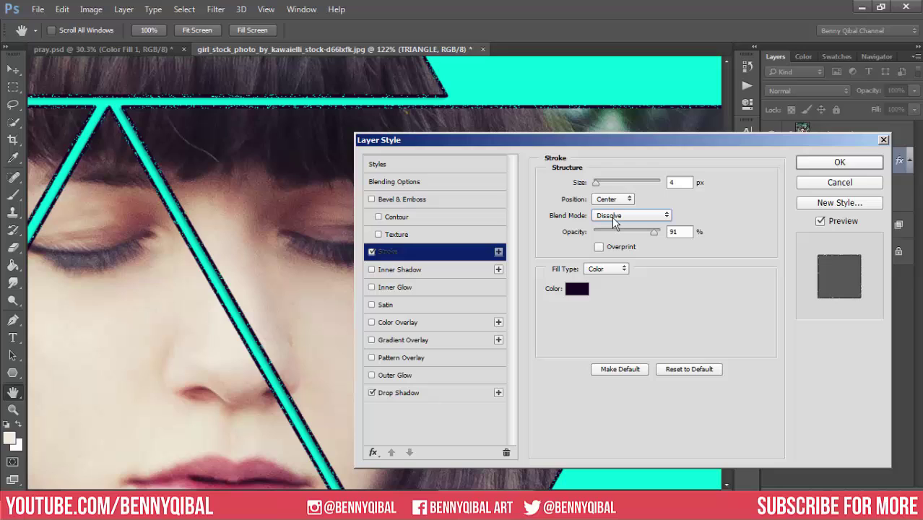
scroll(614, 217, down, 2)
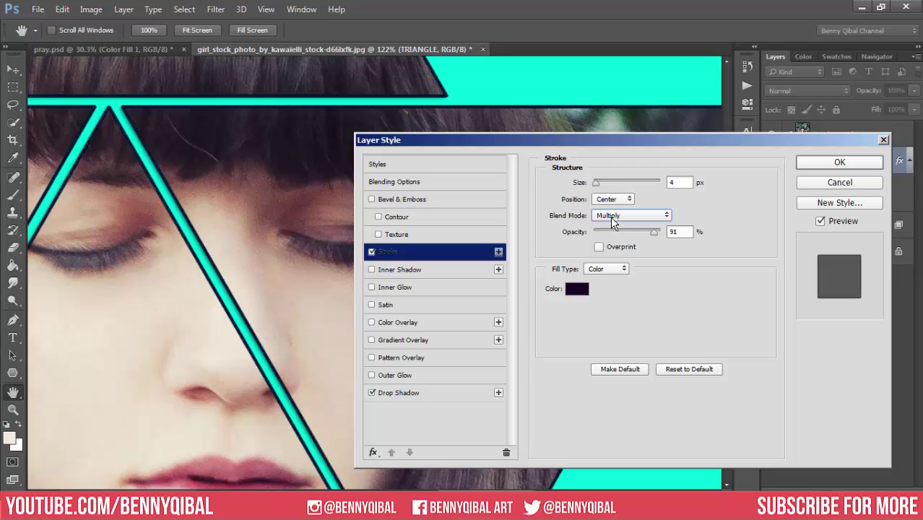
scroll(614, 217, down, 1)
scroll(615, 217, down, 1)
scroll(614, 216, down, 1)
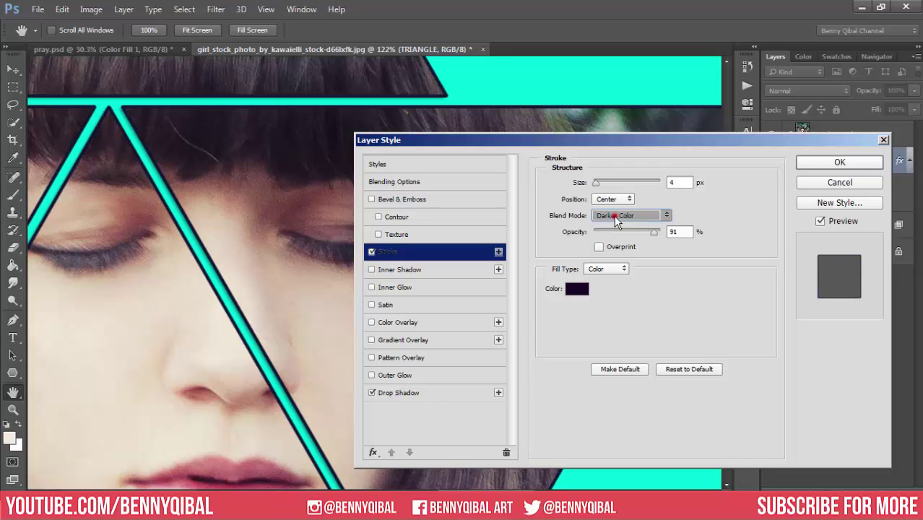
click(613, 218)
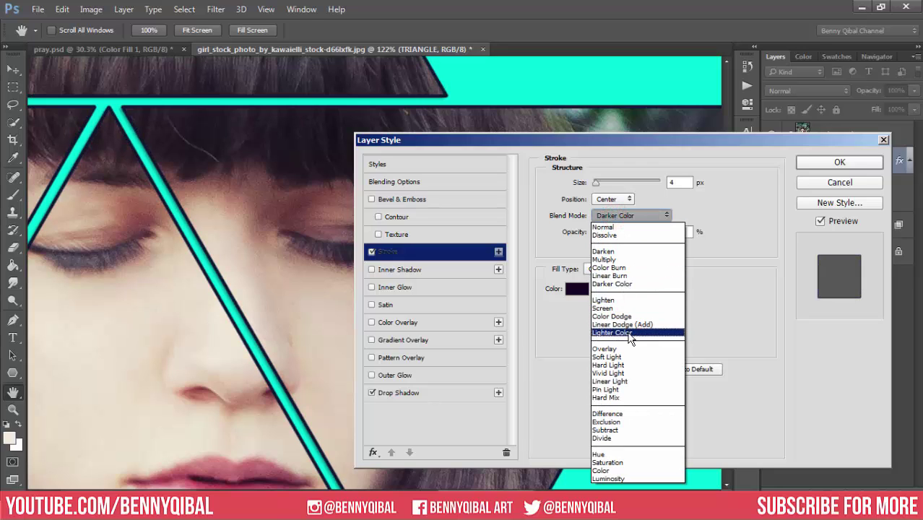
click(634, 308)
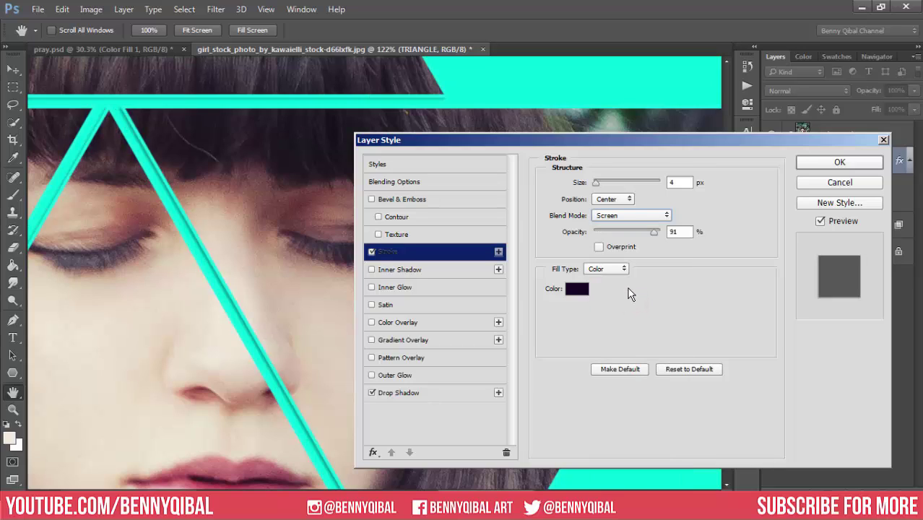
Step: Make the stroke 5 px and position it inside the shape
double_click(676, 181)
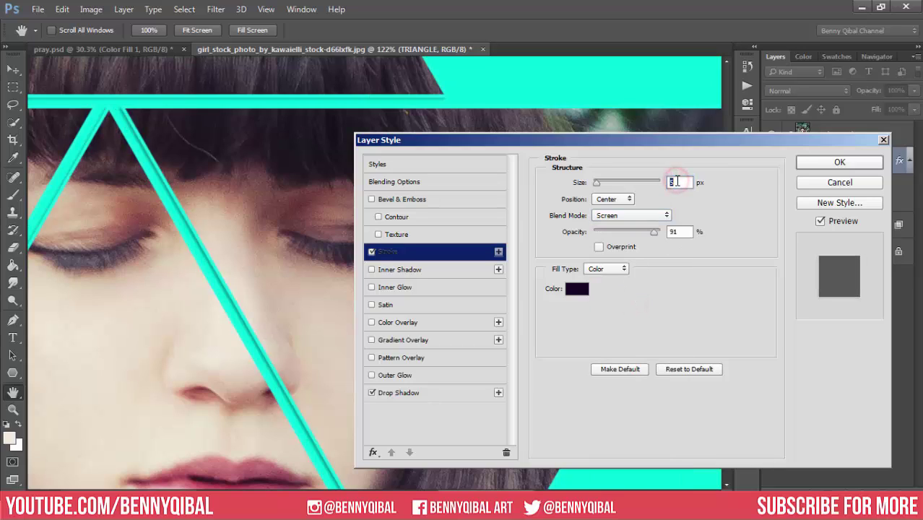
text(5)
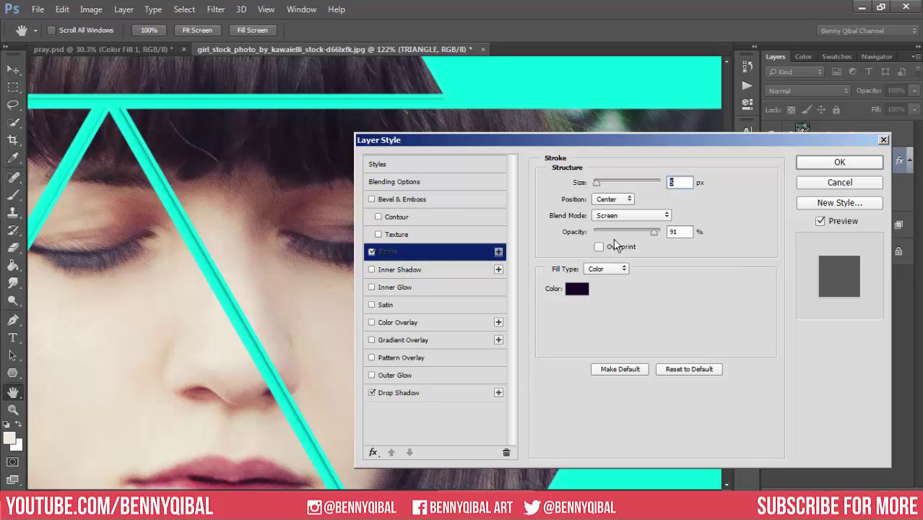
click(611, 199)
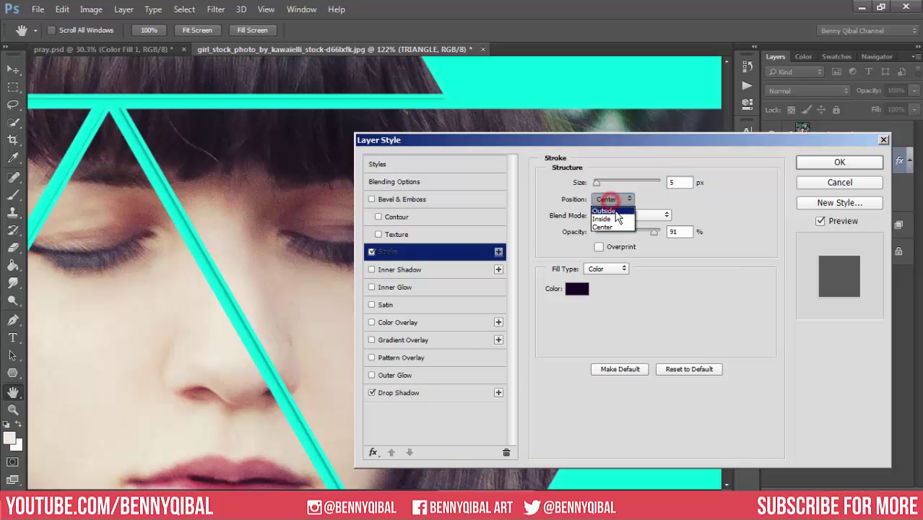
click(618, 211)
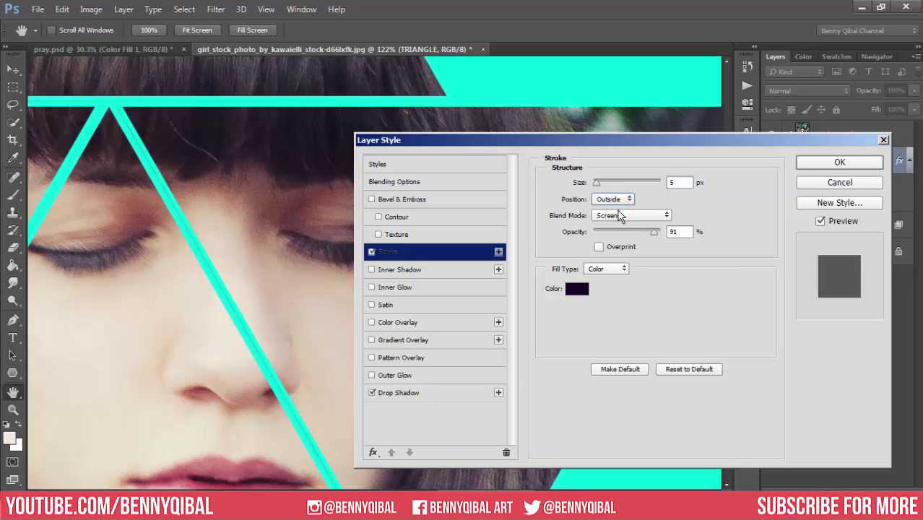
click(613, 199)
click(619, 220)
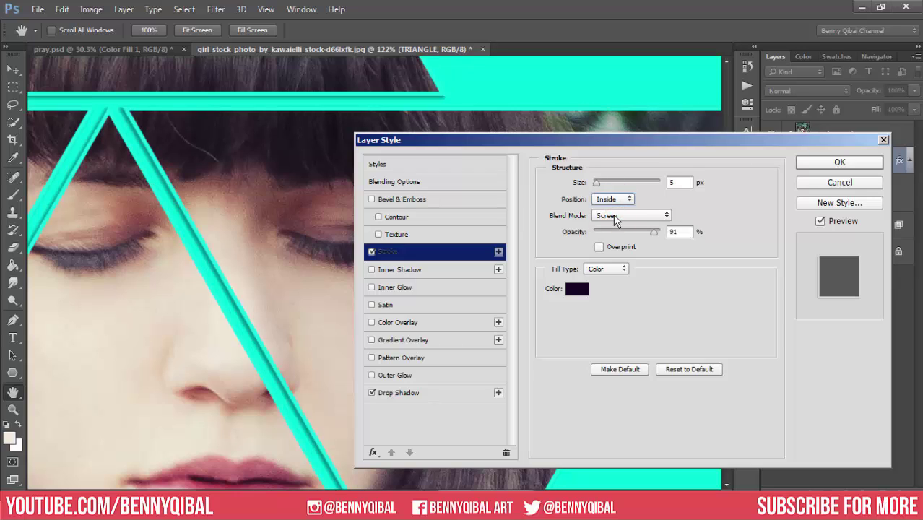
Step: Give the drop shadow its own 90° angle, colour the stroke #6e6e6e, and apply
click(390, 393)
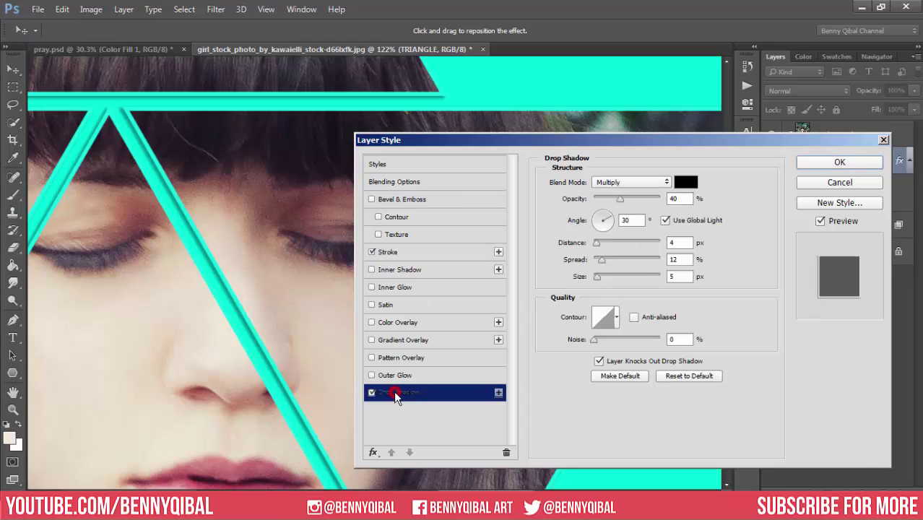
click(664, 221)
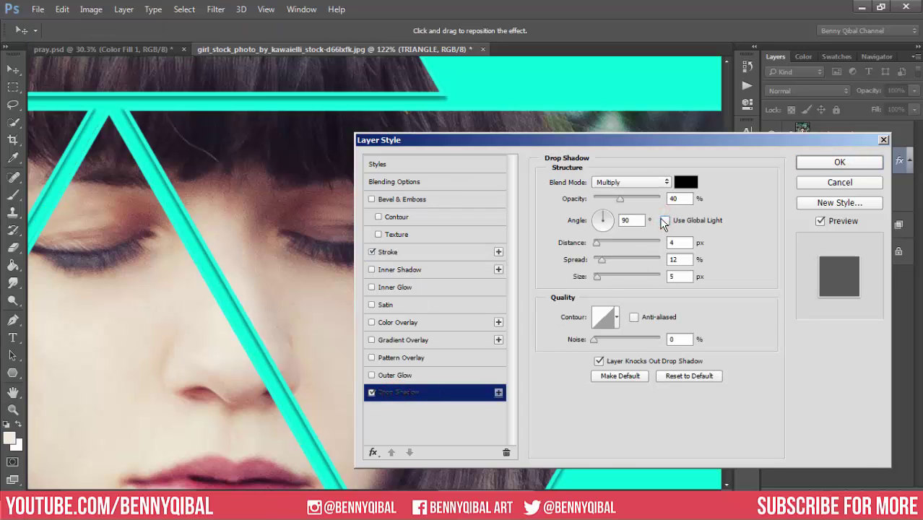
click(401, 253)
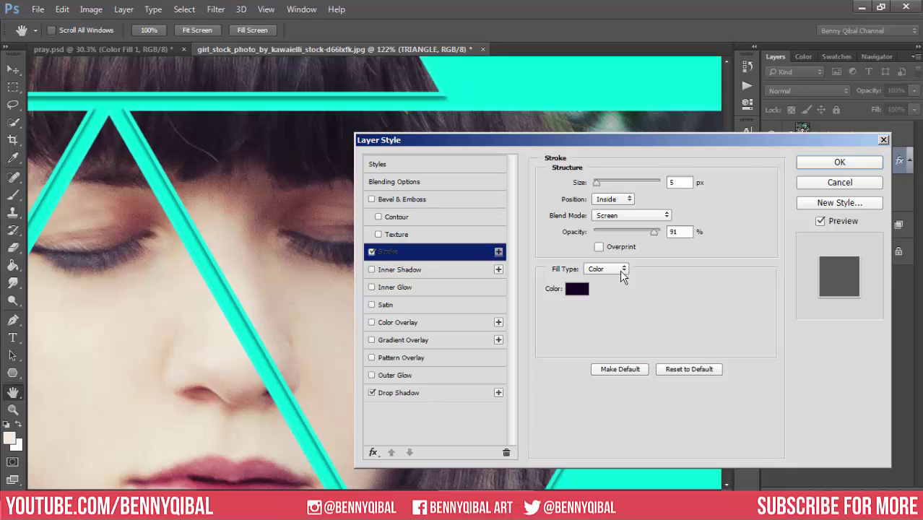
click(576, 291)
click(683, 272)
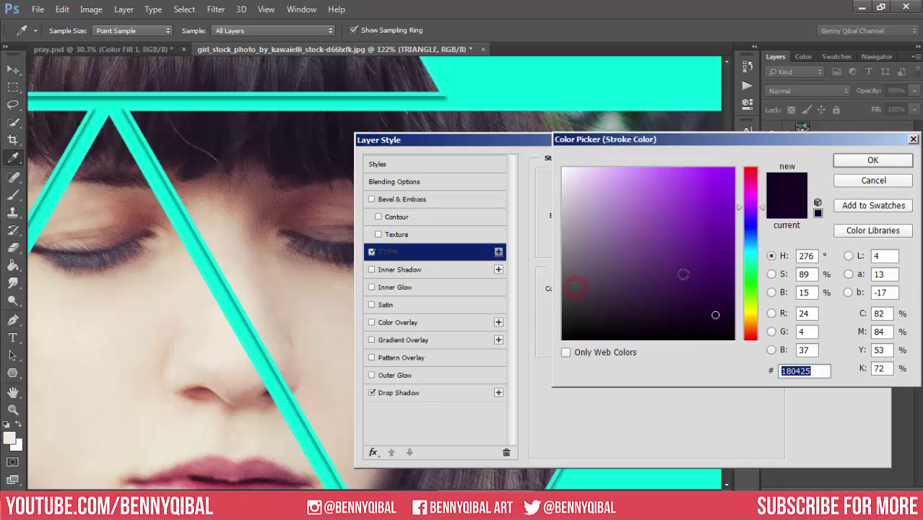
text(6e6e6e)
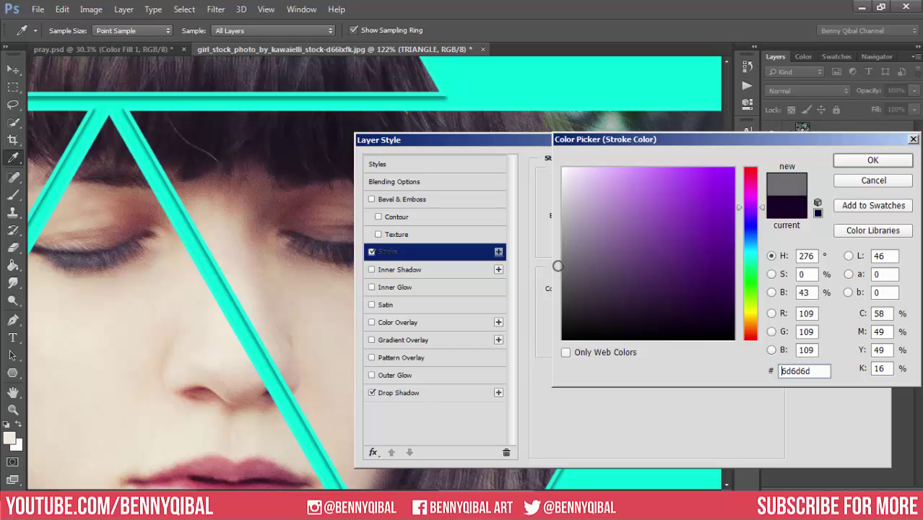
click(860, 163)
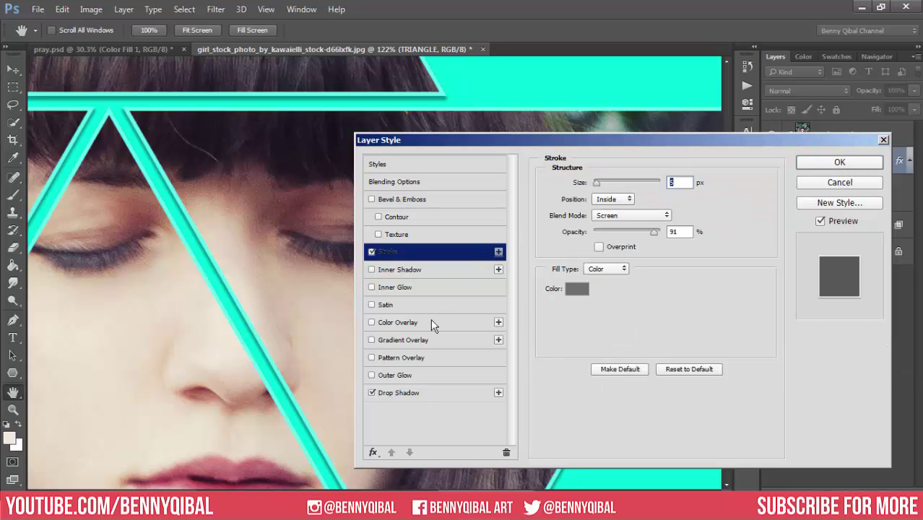
click(826, 165)
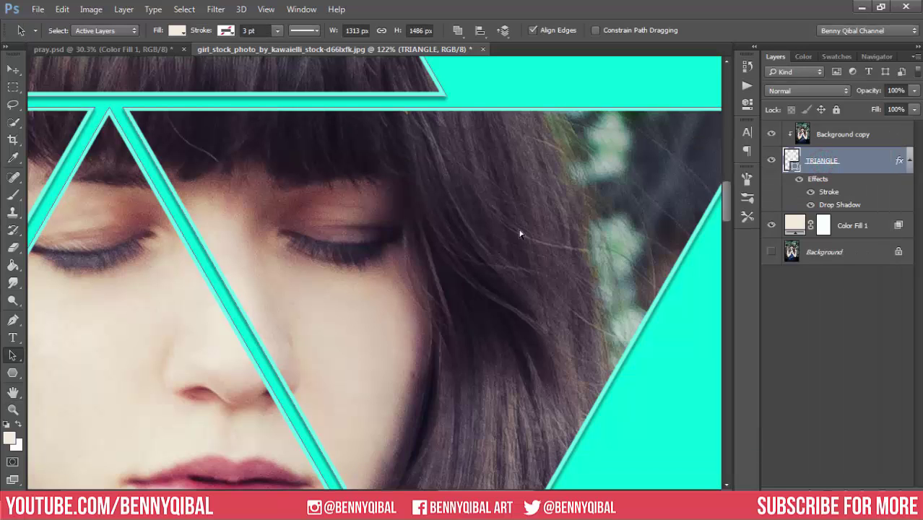
key(ctrl+0)
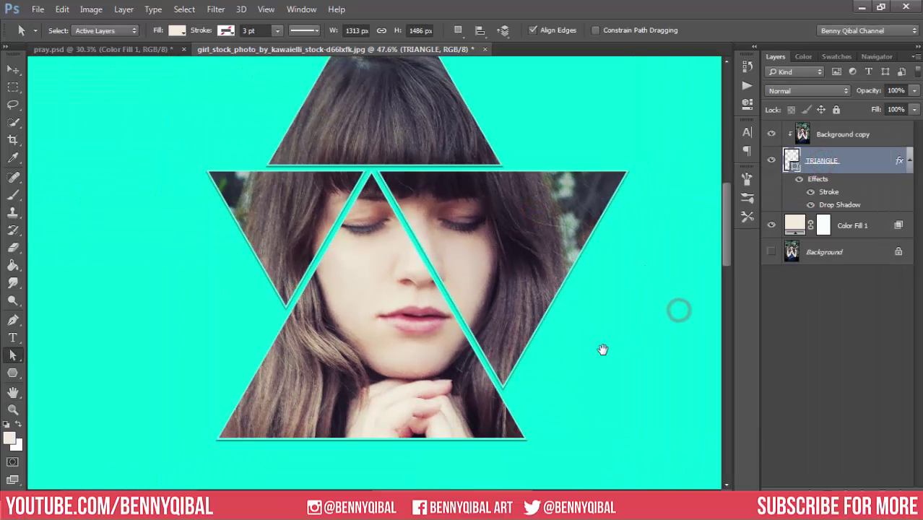
scroll(602, 346, down, 1)
scroll(639, 305, down, 2)
scroll(597, 311, down, 1)
scroll(586, 312, up, 1)
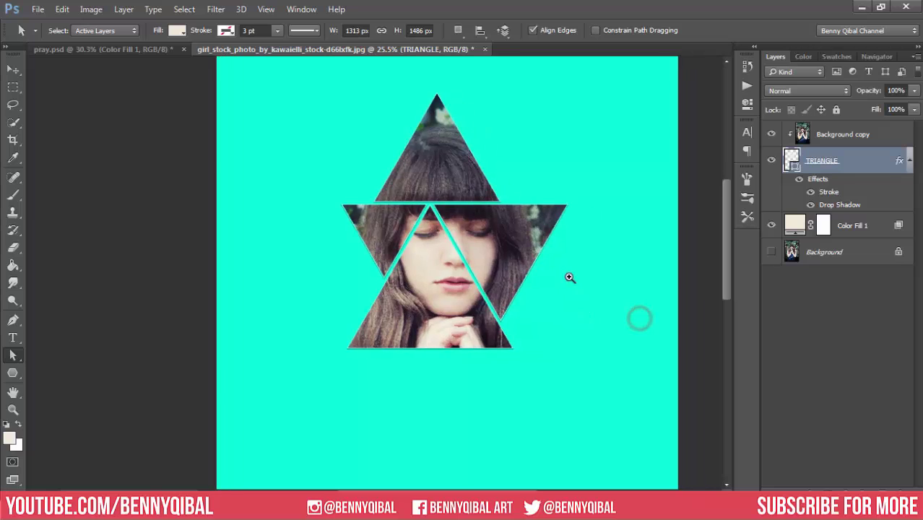
scroll(569, 276, up, 1)
scroll(503, 247, up, 1)
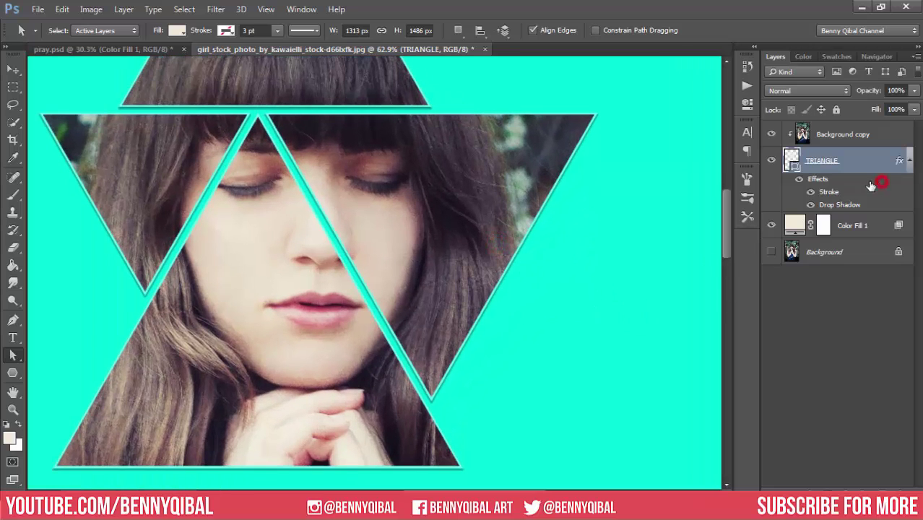
Step: Reduce the TRIANGLE layer's stroke to 3 px at 23% opacity
double_click(899, 163)
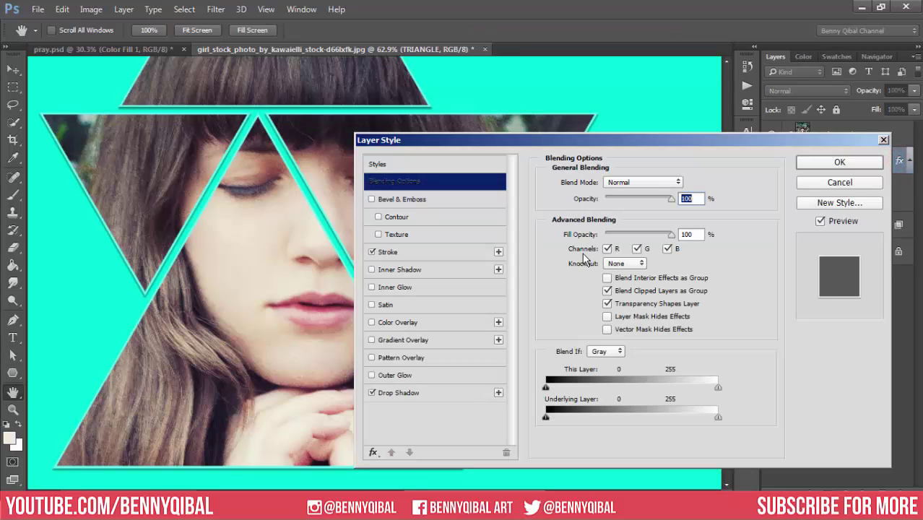
click(409, 253)
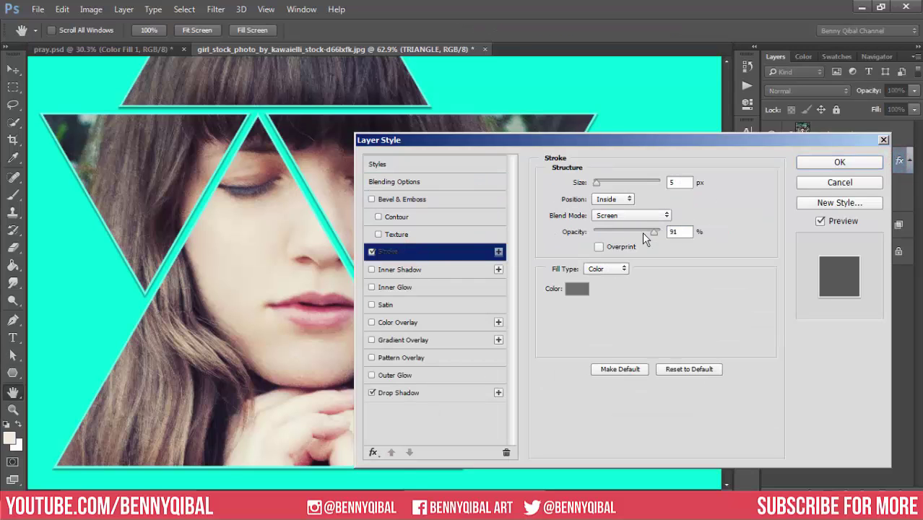
mouse_move(653, 232)
mouse_down()
mouse_move(617, 242)
mouse_move(610, 233)
mouse_up()
double_click(672, 182)
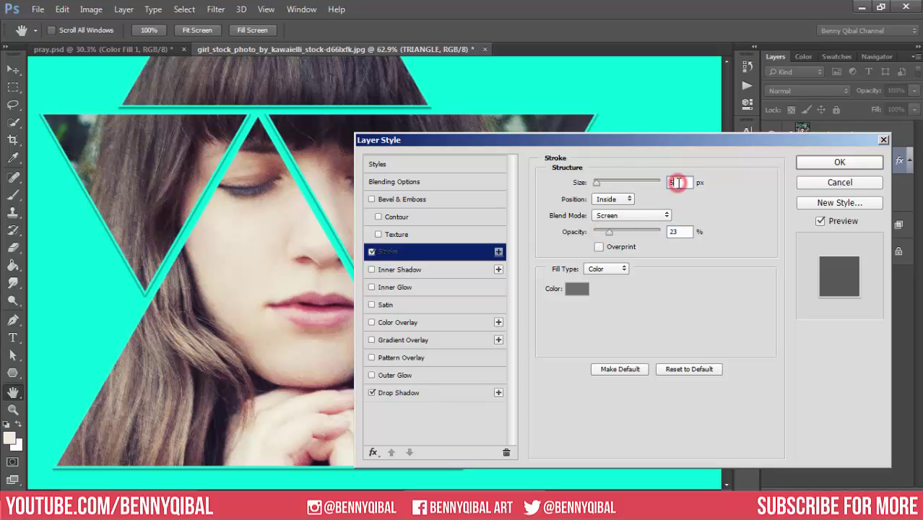
text(3)
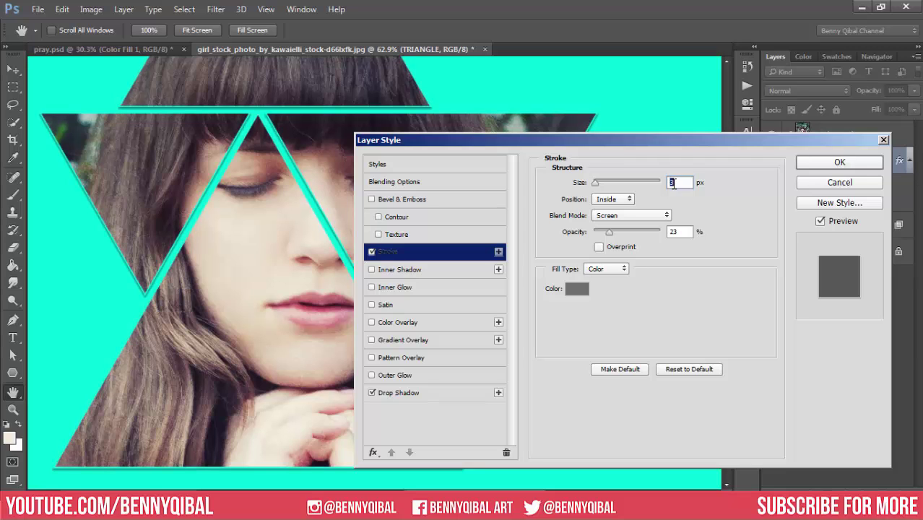
click(846, 165)
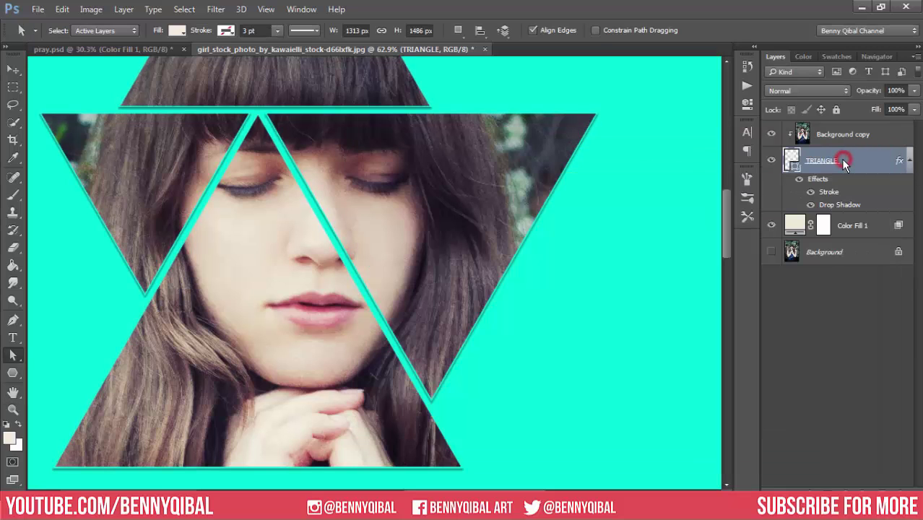
mouse_move(558, 303)
mouse_down()
mouse_move(505, 311)
mouse_move(548, 273)
mouse_move(313, 295)
mouse_up()
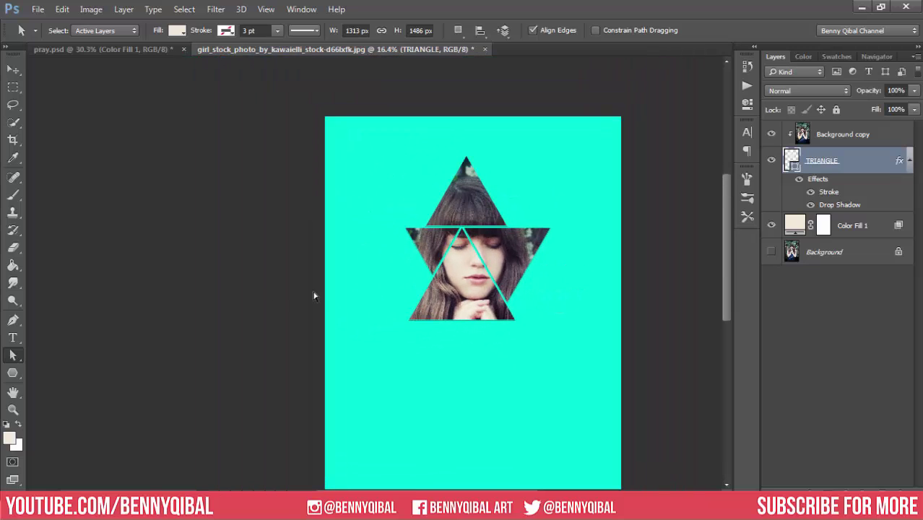
Step: Crop the top, bottom and right edges to a landscape frame around the triangle portrait
click(15, 141)
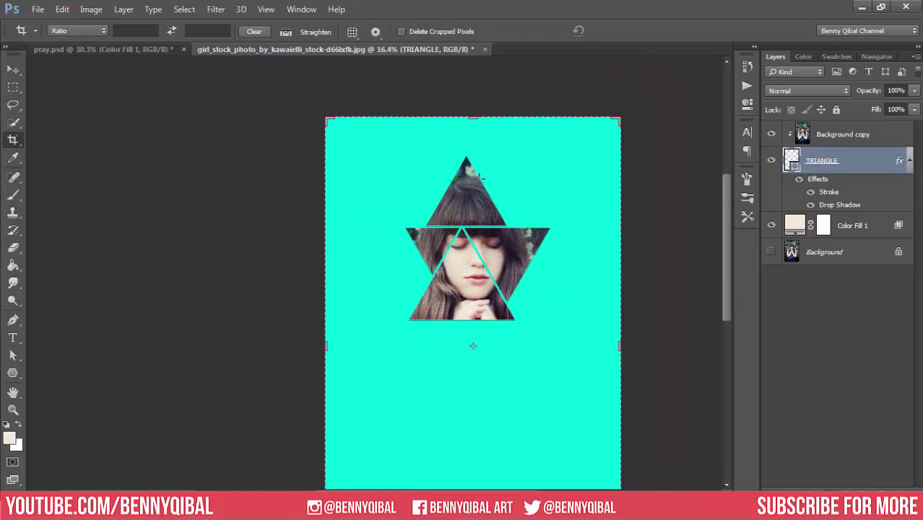
drag(499, 371, 445, 293)
drag(441, 394, 427, 345)
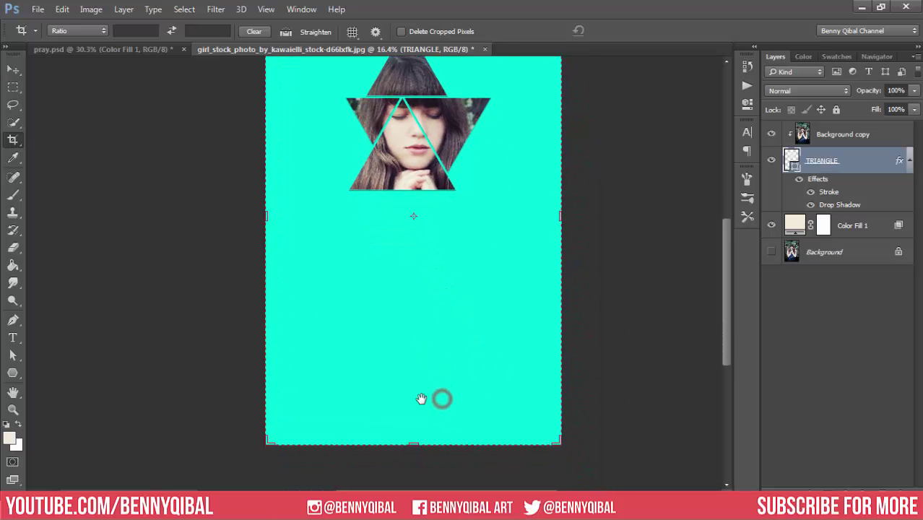
drag(410, 443, 416, 331)
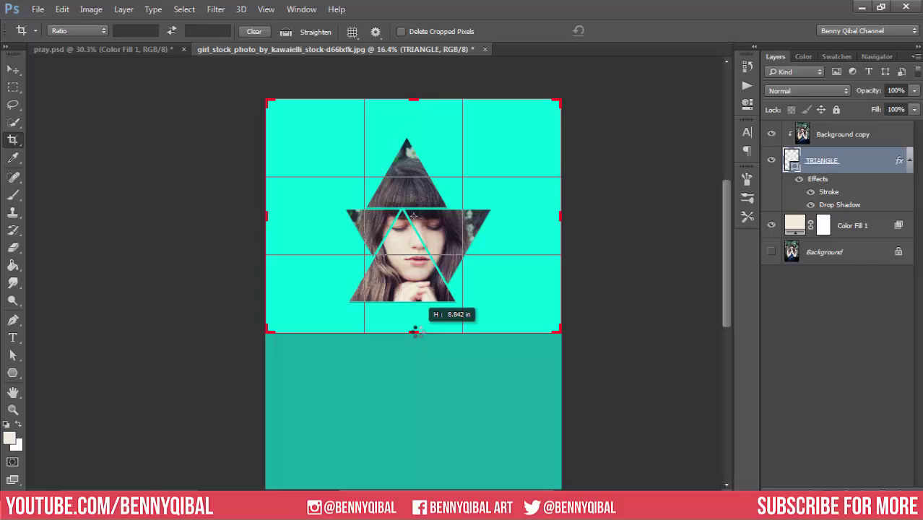
drag(415, 332, 417, 338)
mouse_move(413, 96)
mouse_down()
mouse_move(415, 85)
mouse_move(414, 104)
mouse_up()
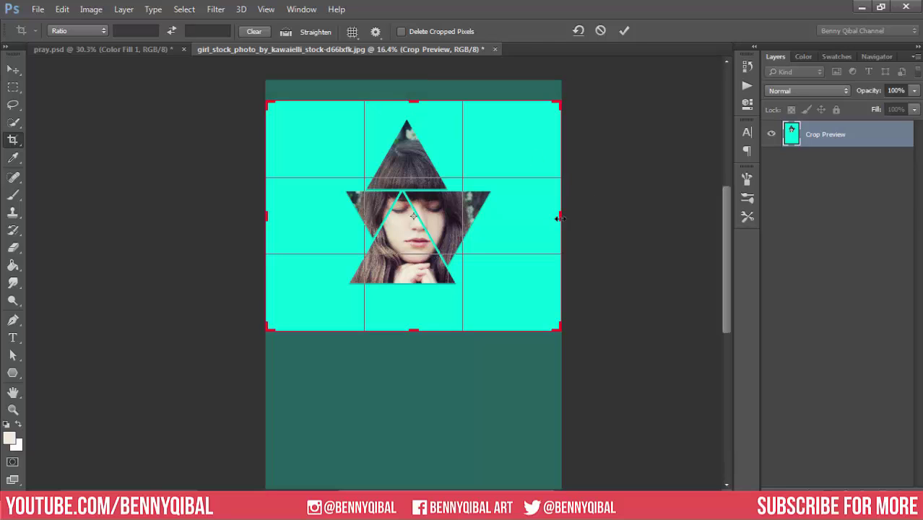
drag(561, 217, 553, 221)
click(622, 32)
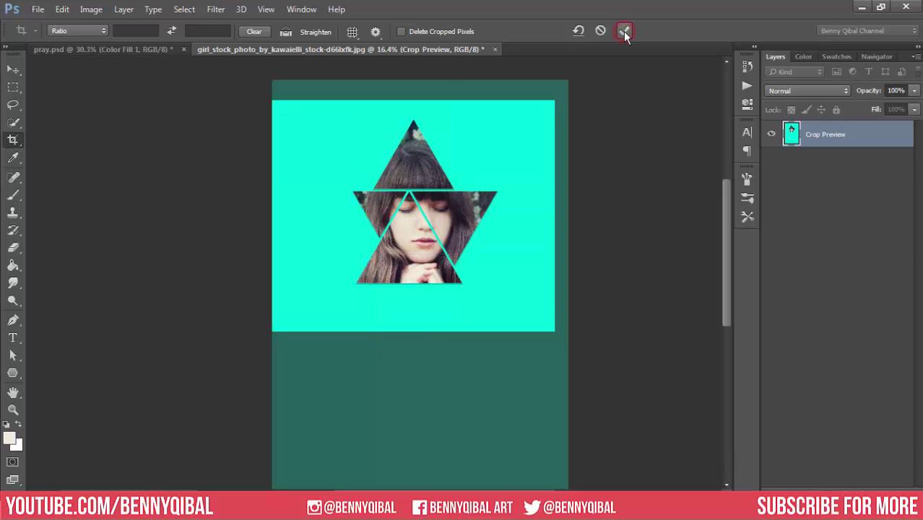
scroll(426, 272, up, 5)
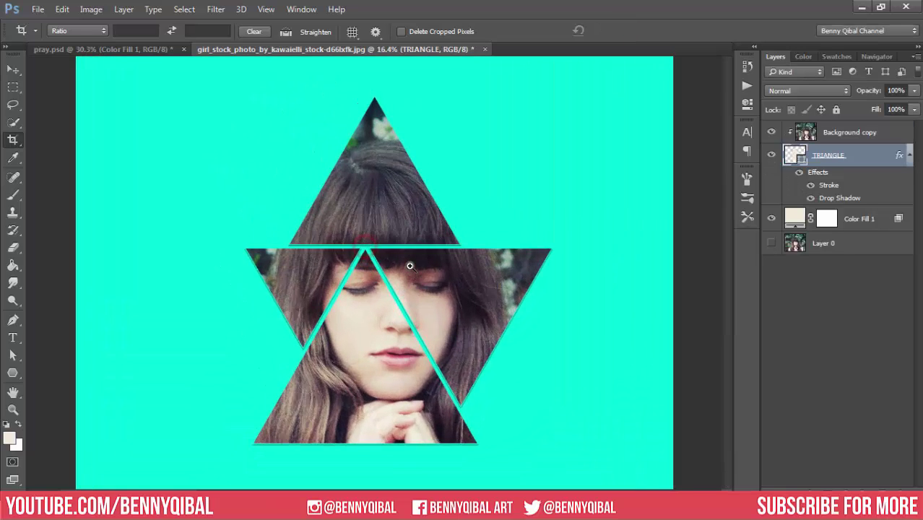
scroll(404, 265, down, 2)
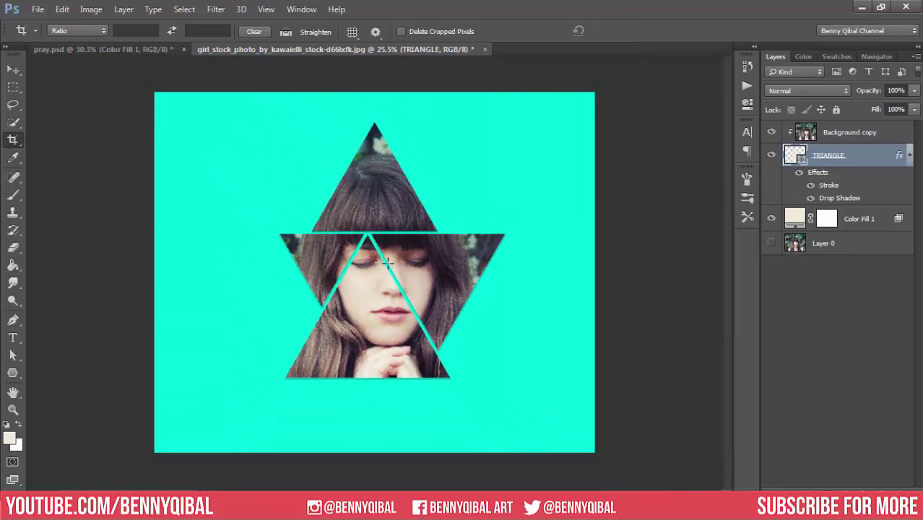
Step: Shift the triangle portrait slightly within the frame
click(13, 69)
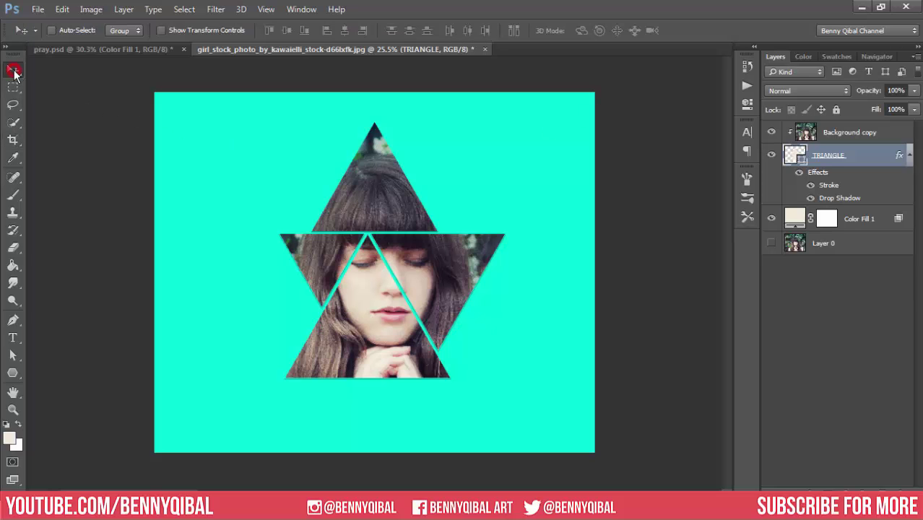
drag(338, 245, 352, 256)
scroll(407, 324, up, 3)
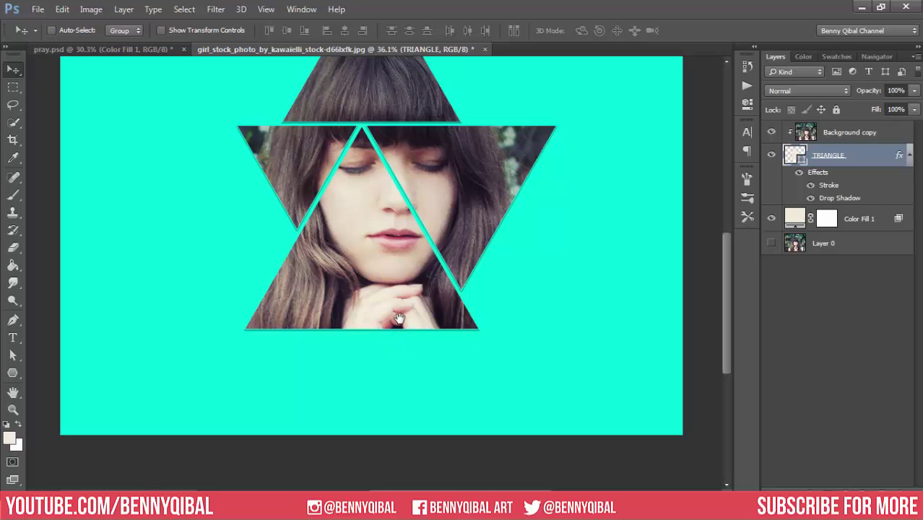
Step: Add a new layer named 'shadow' directly above Color Fill 1
click(857, 226)
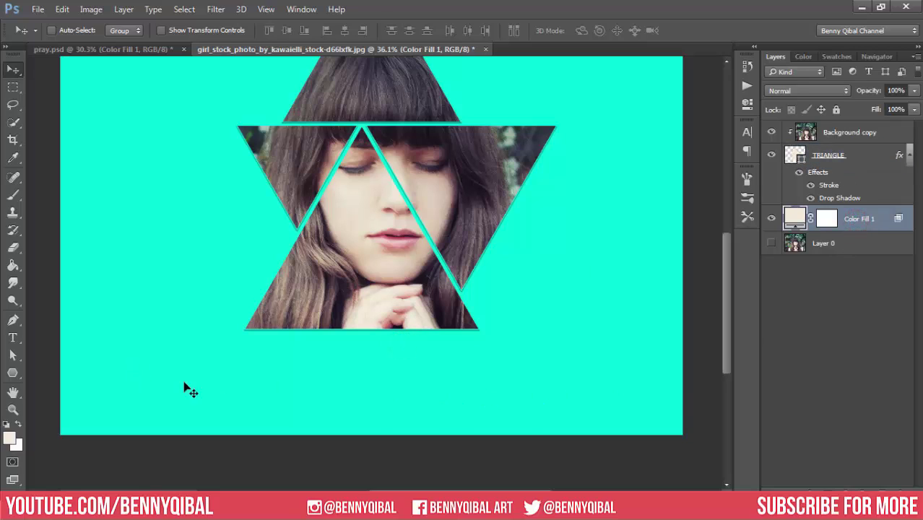
click(885, 493)
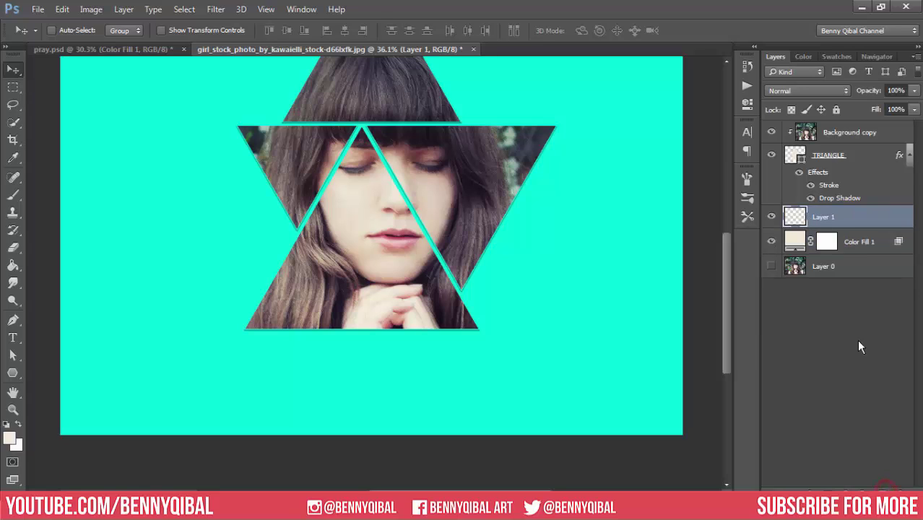
double_click(828, 219)
text(shadow)
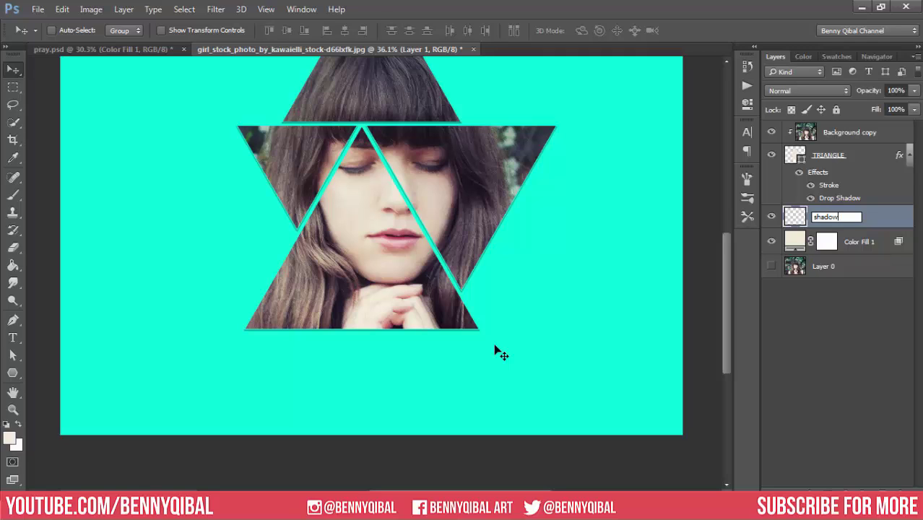
key(Return)
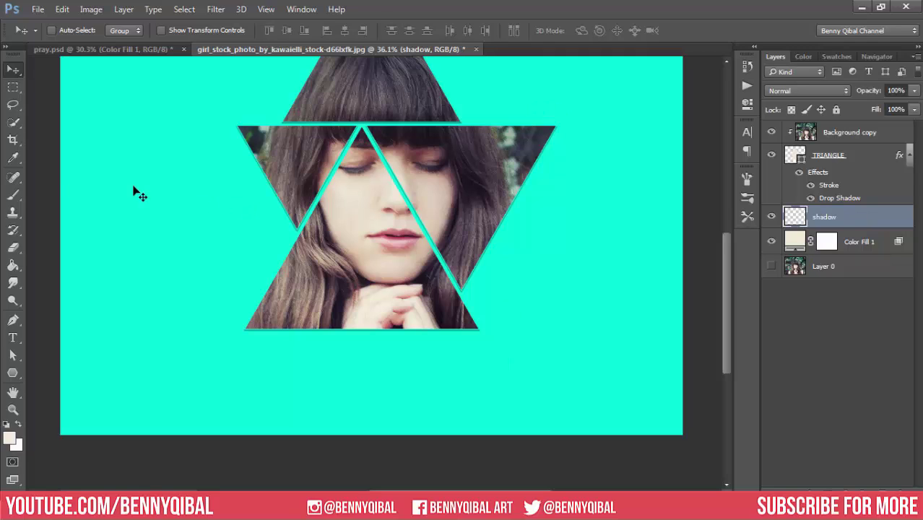
Step: Set the foreground colour to dark grey #202020
click(13, 158)
click(9, 439)
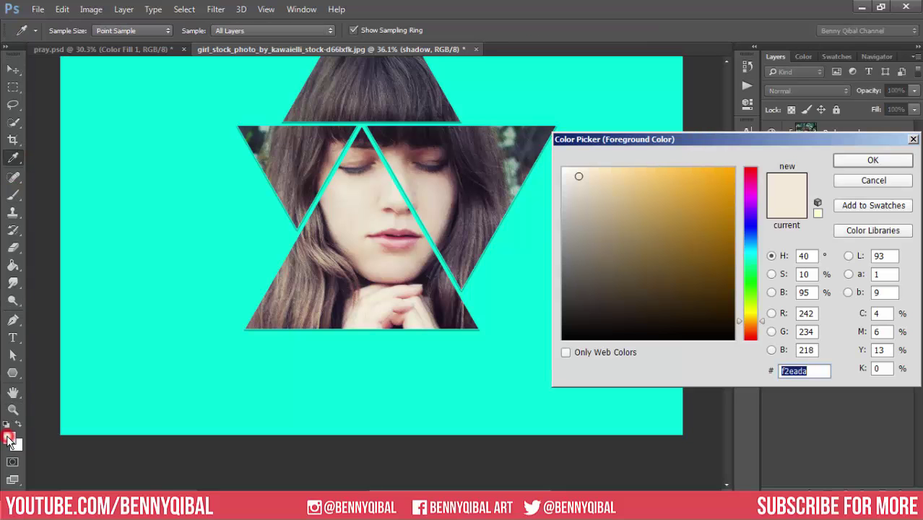
mouse_move(558, 301)
mouse_down()
mouse_move(560, 284)
mouse_move(562, 319)
mouse_up()
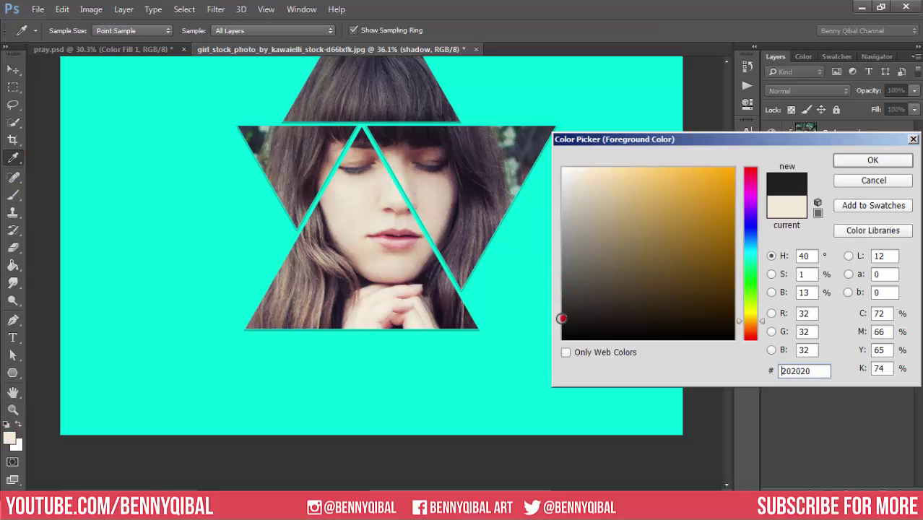
click(872, 160)
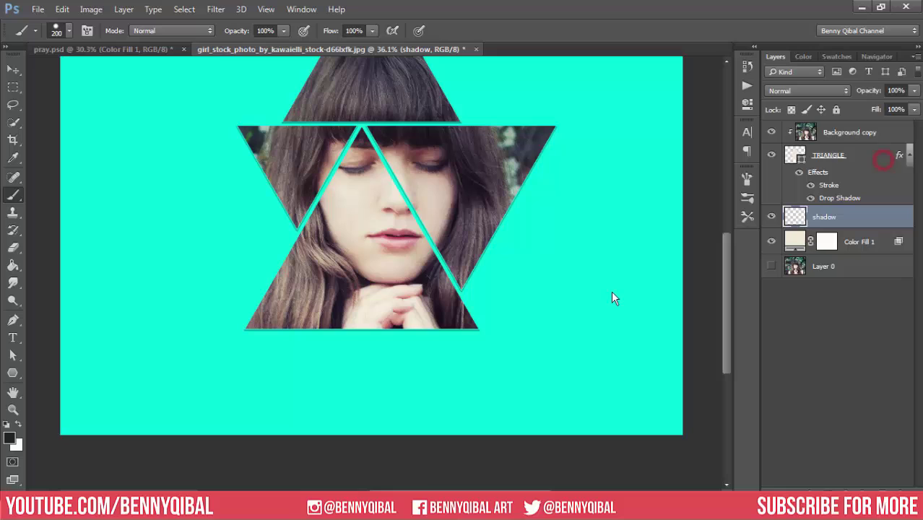
Step: Pick a soft round 343 px brush and dab a dark spot on the shadow layer
right_click(371, 357)
click(417, 338)
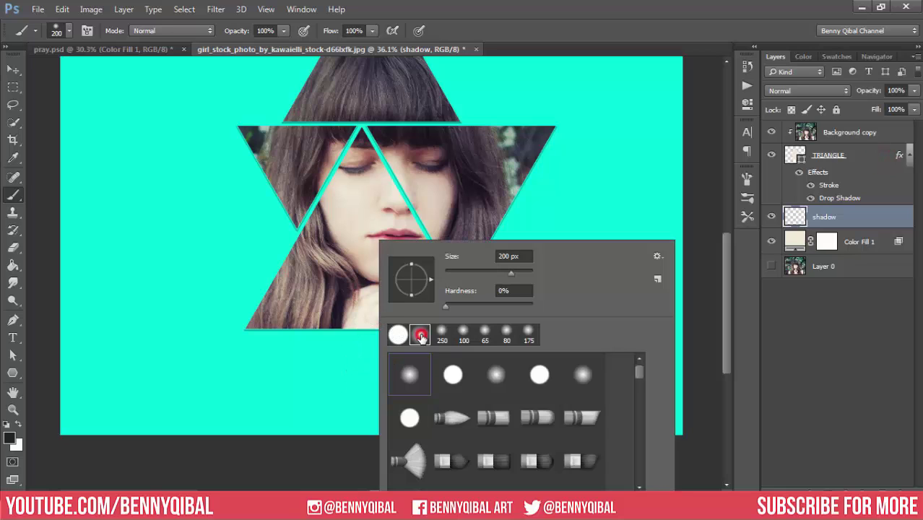
click(411, 379)
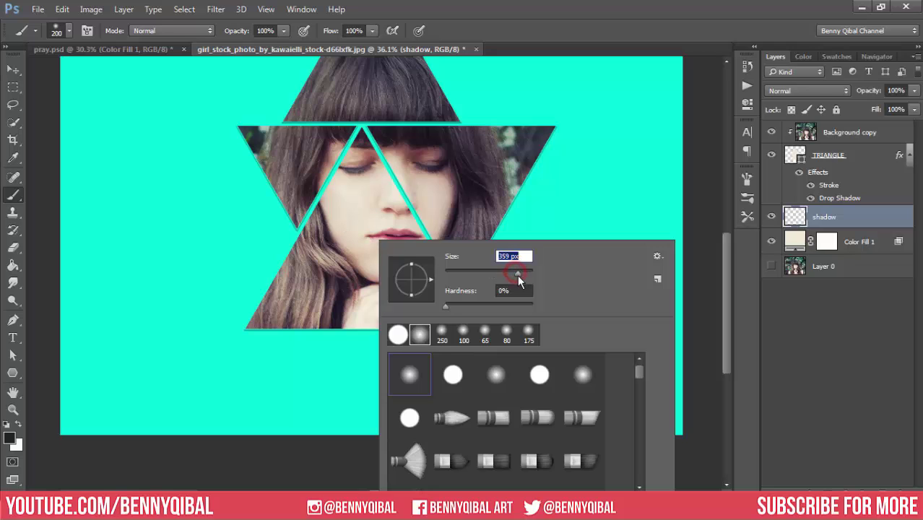
drag(518, 274, 515, 275)
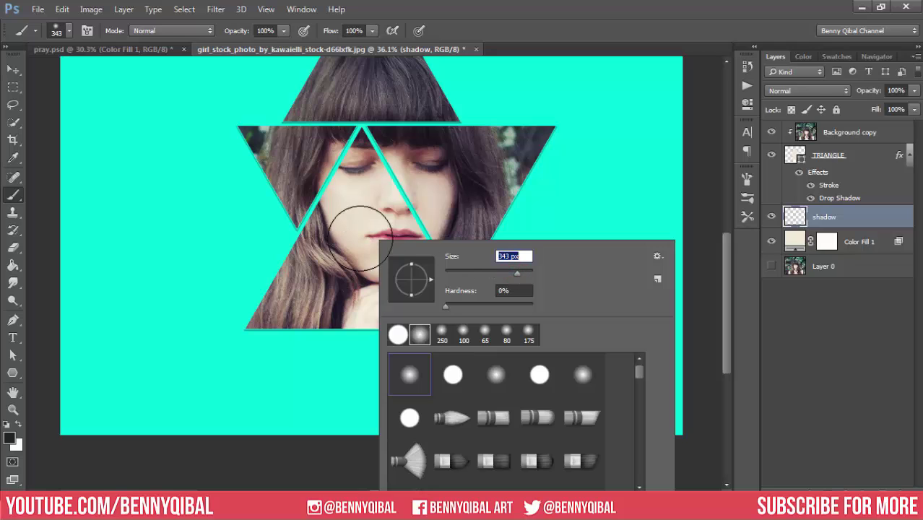
click(367, 203)
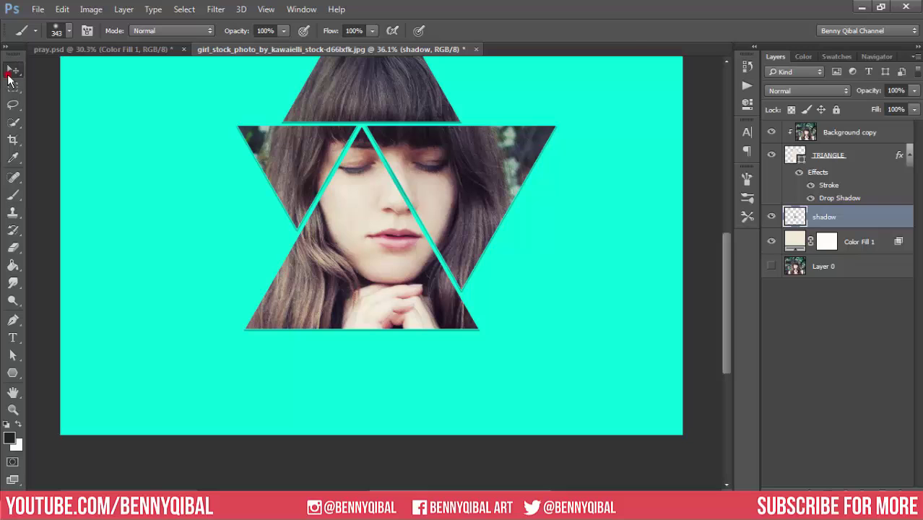
click(9, 72)
Step: Free-transform the dark spot into a thin, wide streak just under the triangles' base
click(63, 9)
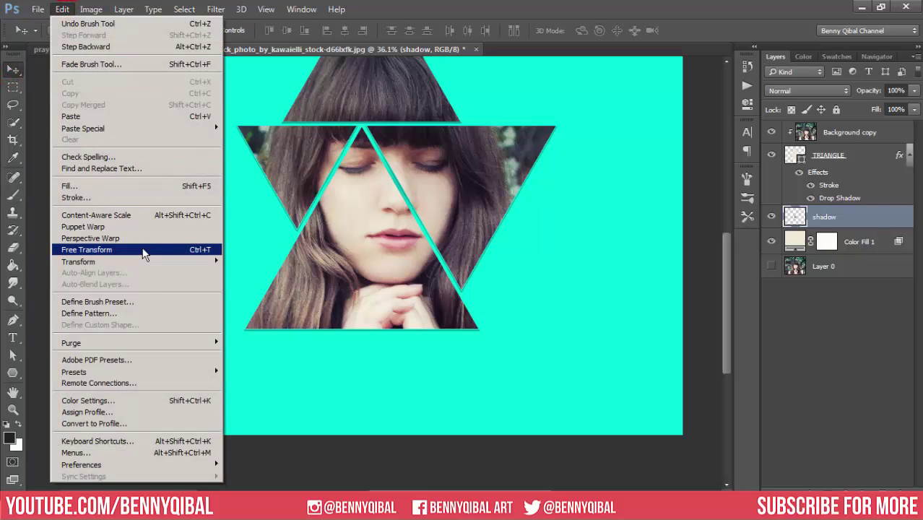
click(146, 251)
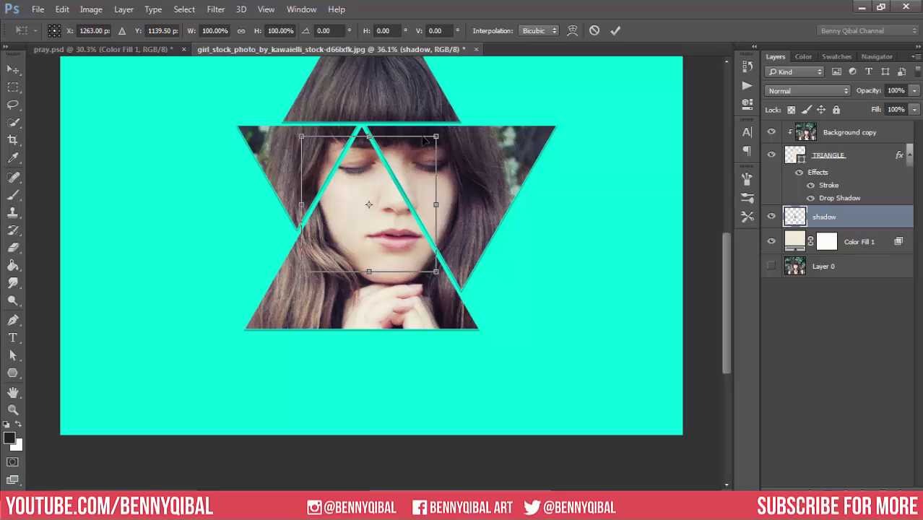
drag(446, 128, 528, 87)
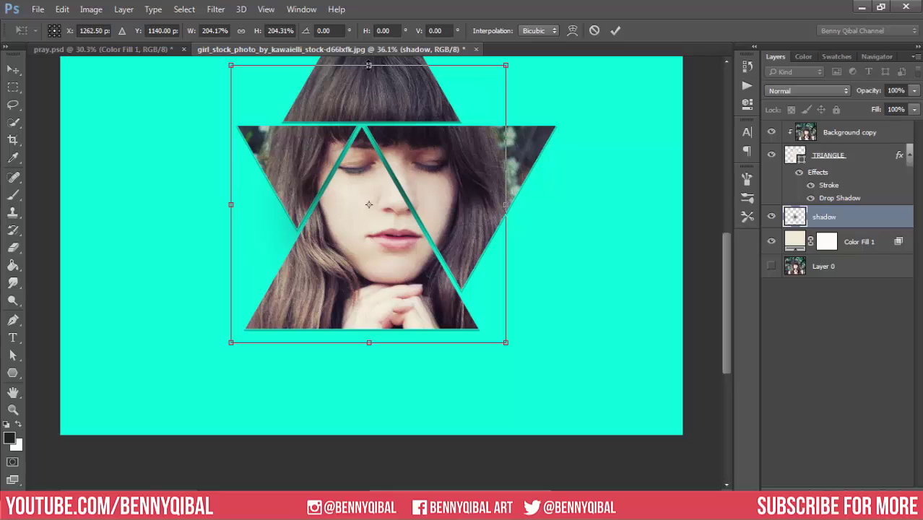
drag(369, 65, 375, 289)
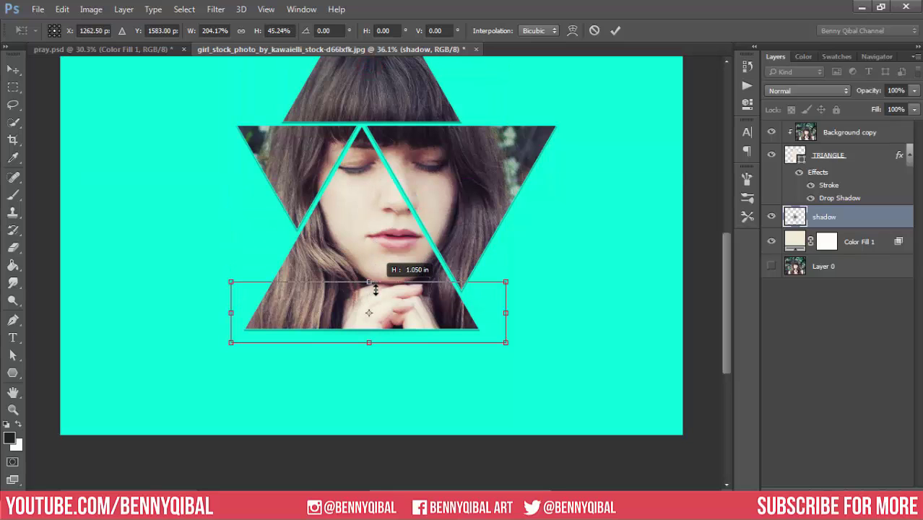
drag(427, 340, 424, 360)
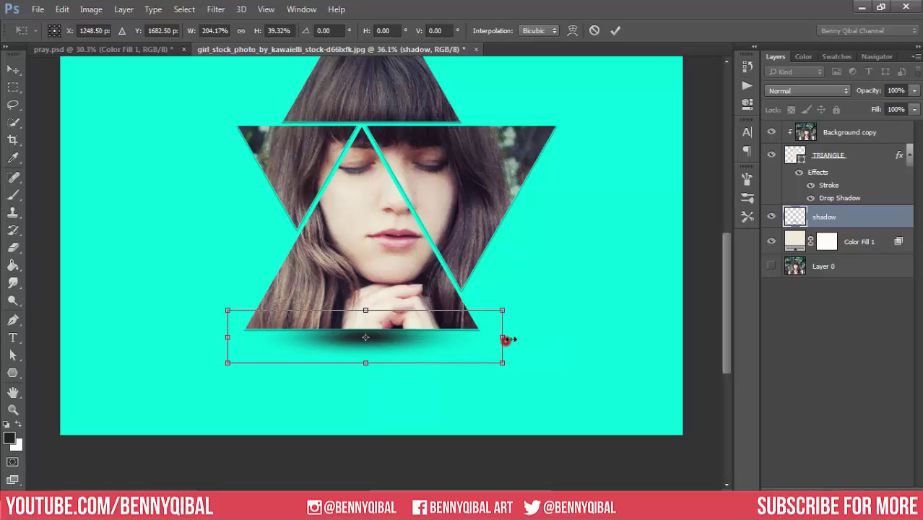
drag(503, 337, 604, 337)
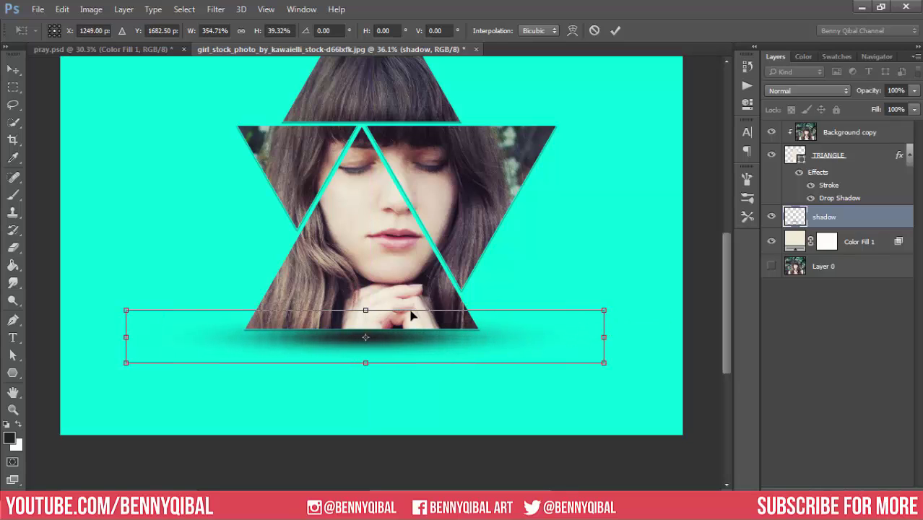
drag(366, 309, 363, 343)
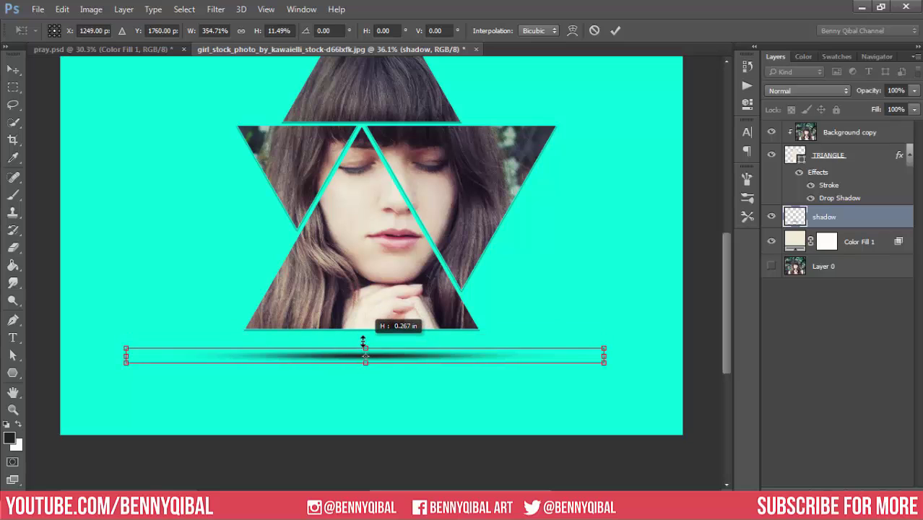
double_click(409, 359)
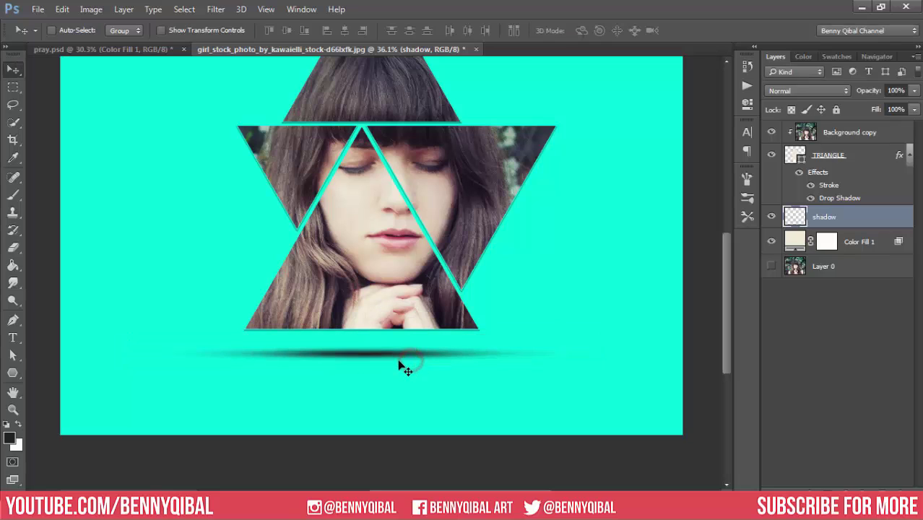
drag(394, 352, 396, 344)
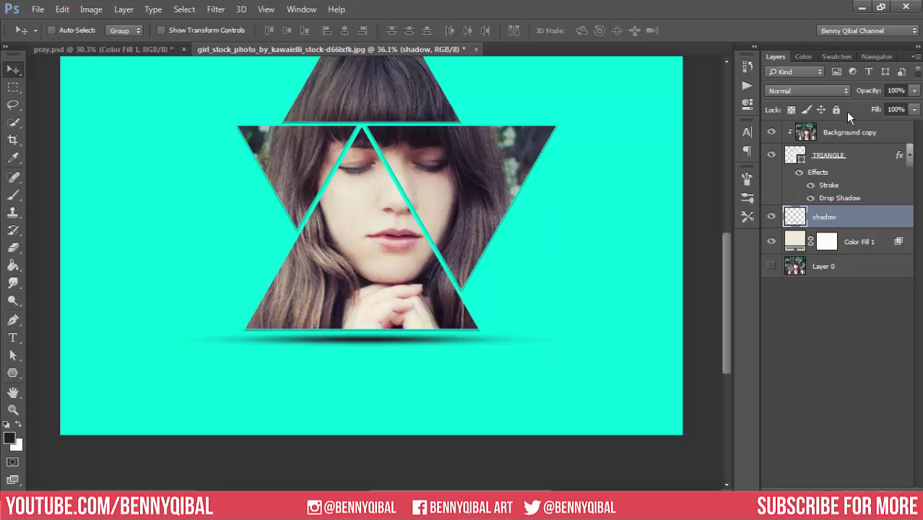
Step: Lower the shadow layer's opacity to 40%
click(915, 91)
drag(880, 103, 867, 104)
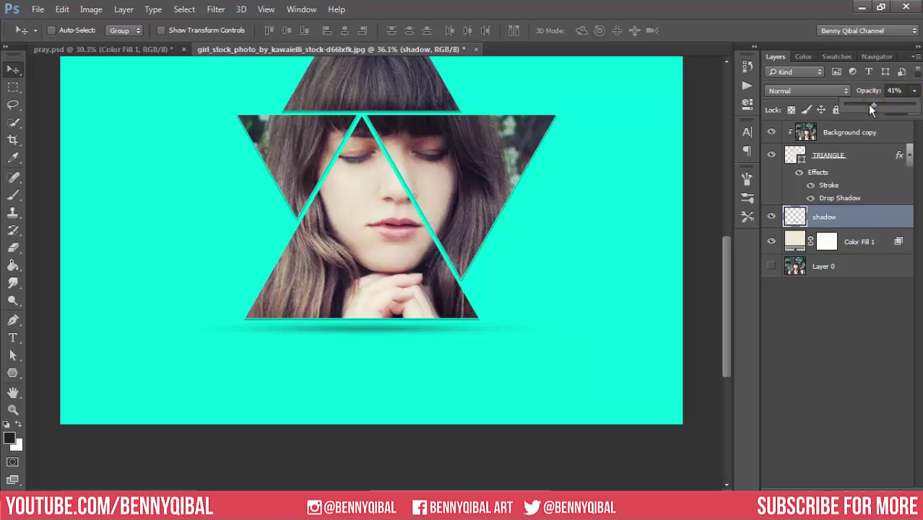
click(903, 89)
click(829, 328)
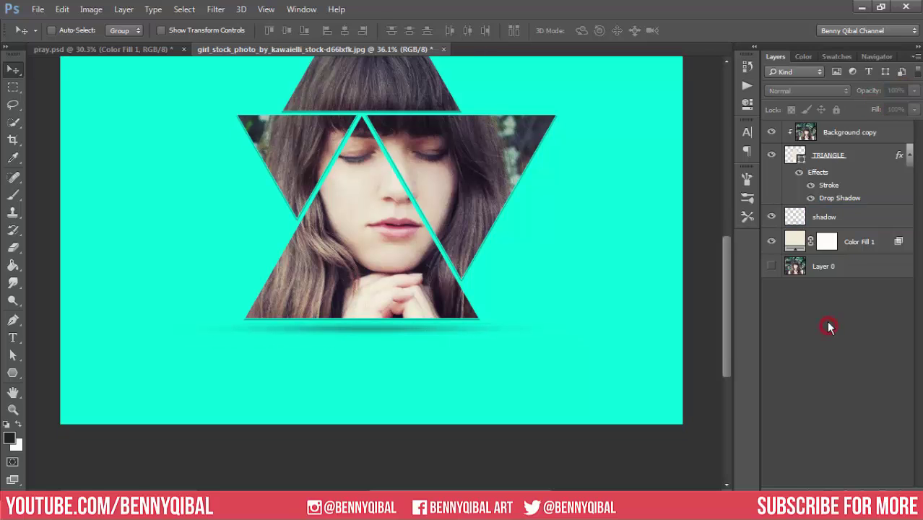
click(858, 218)
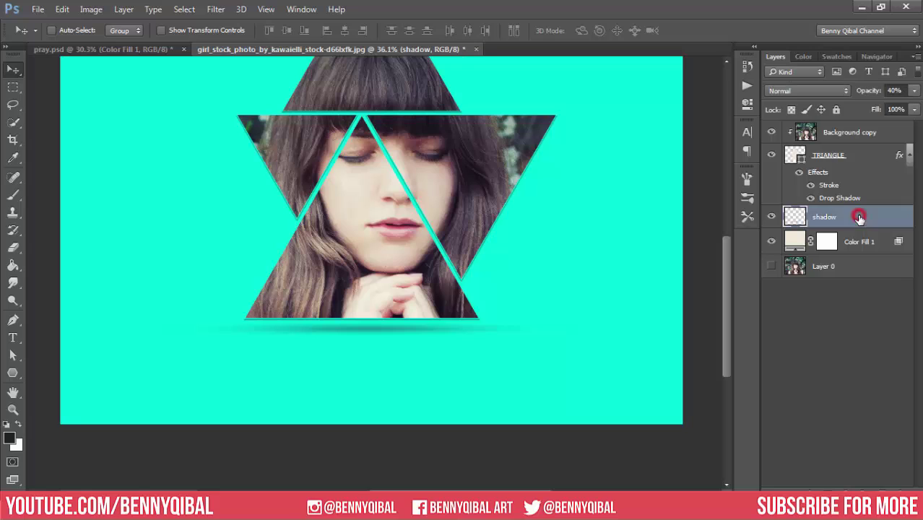
Step: Compare Multiply, Overlay and Soft Light, then blend the shadow with Color Burn
click(793, 92)
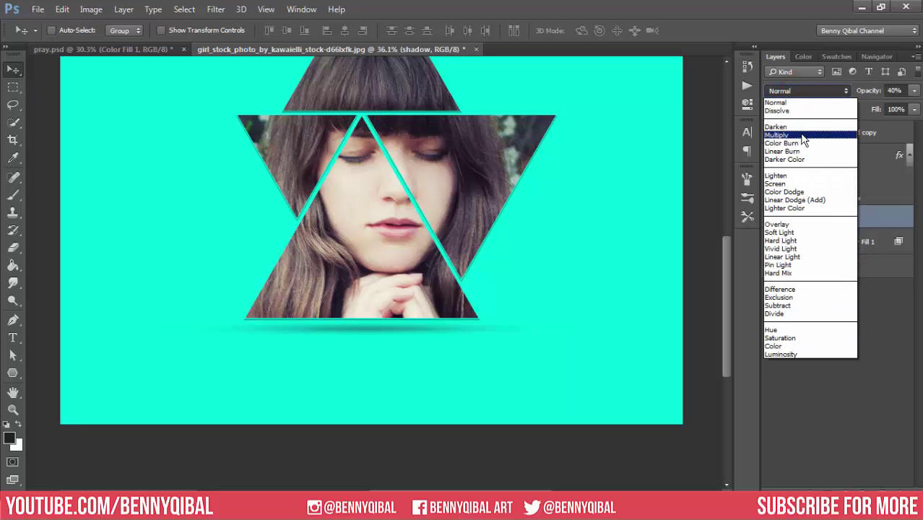
click(803, 135)
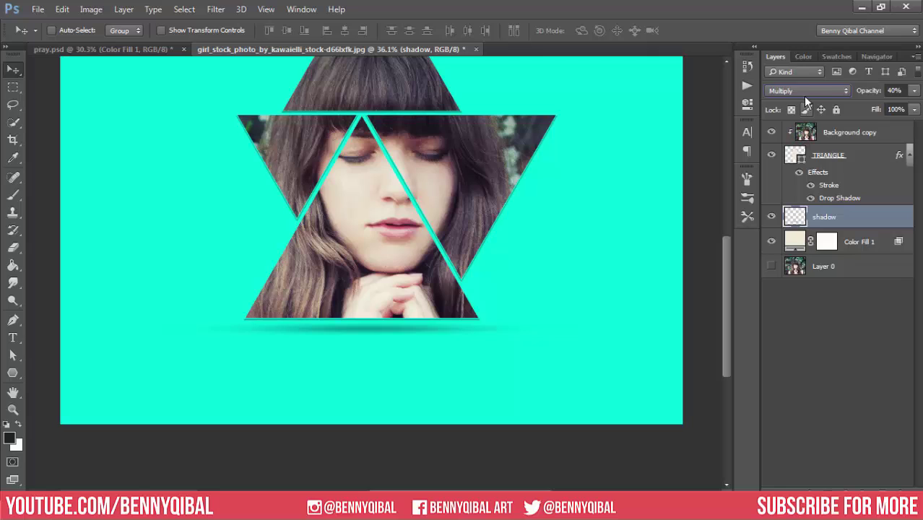
scroll(804, 91, down, 1)
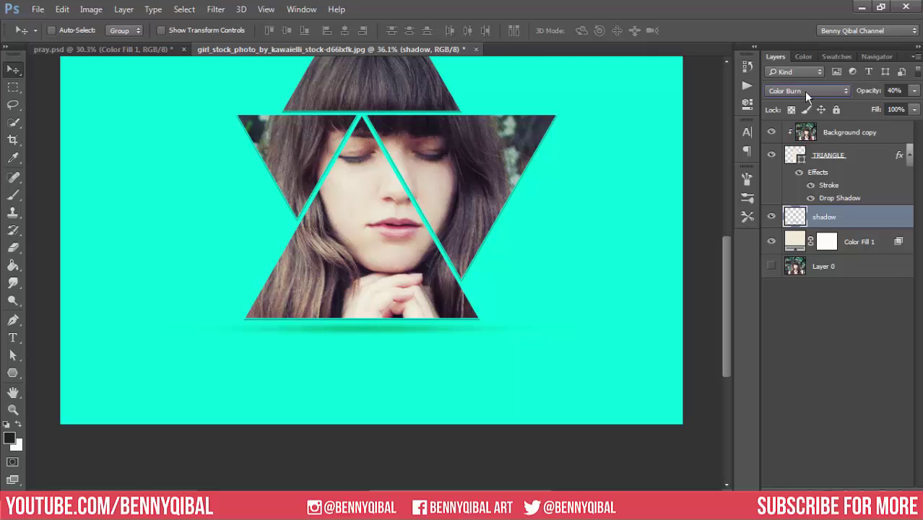
click(811, 95)
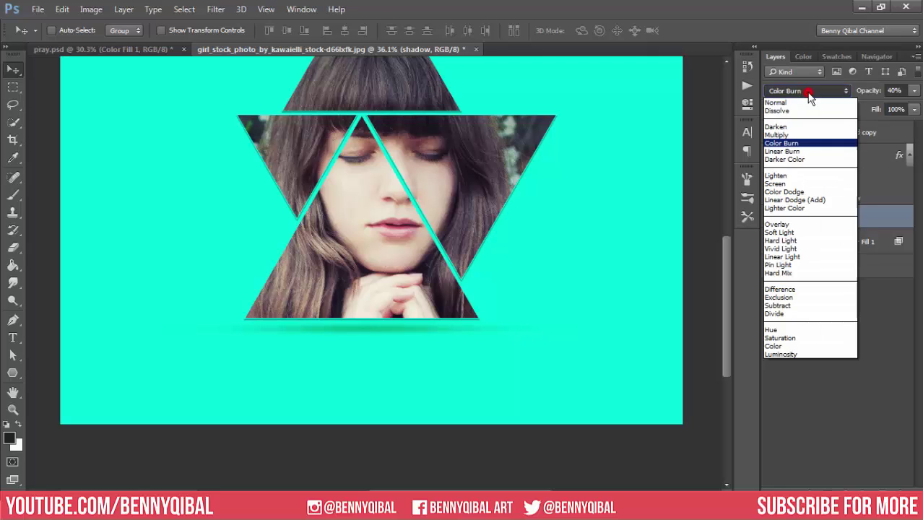
click(820, 227)
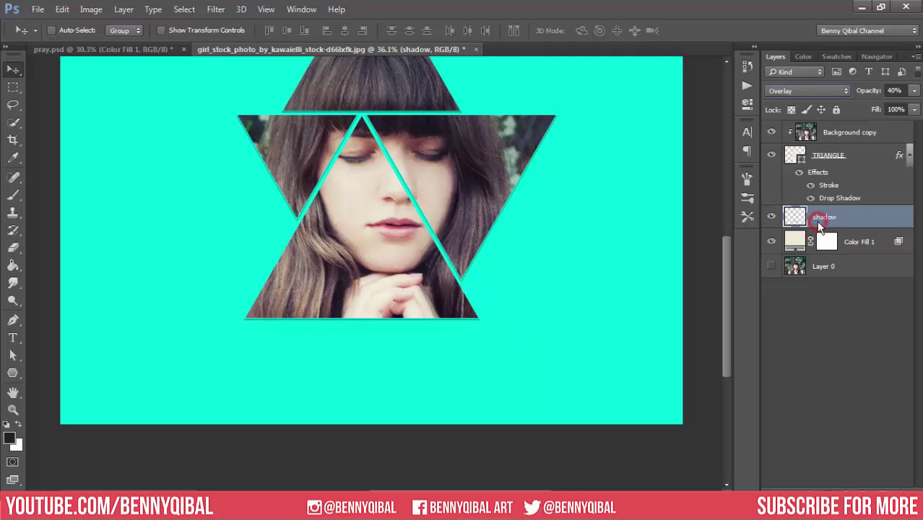
click(806, 91)
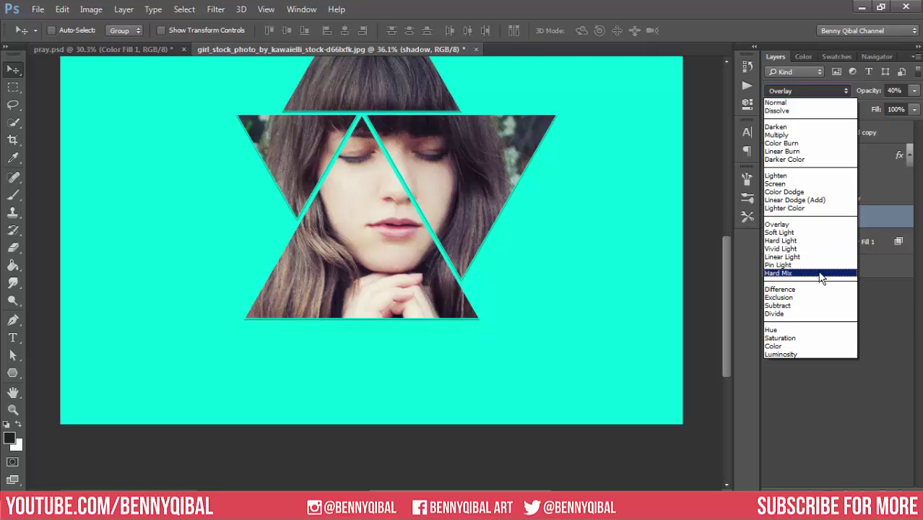
click(822, 233)
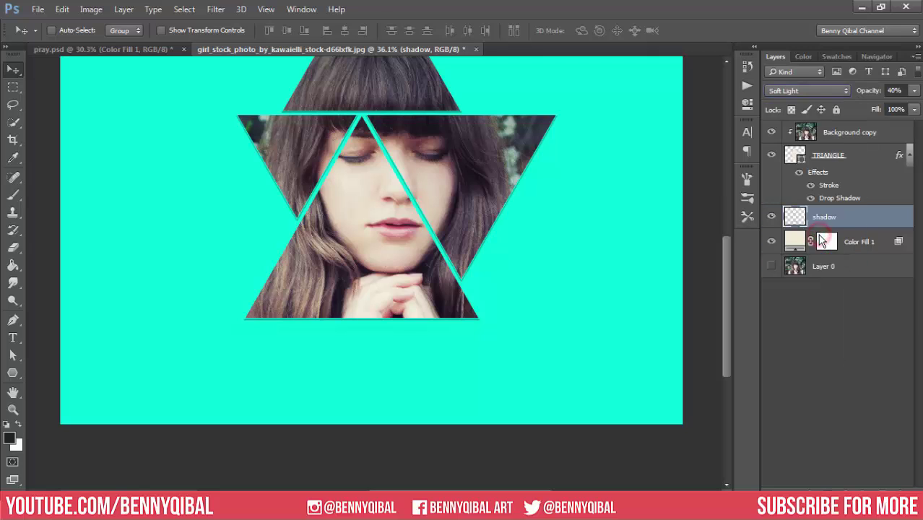
click(806, 90)
click(808, 226)
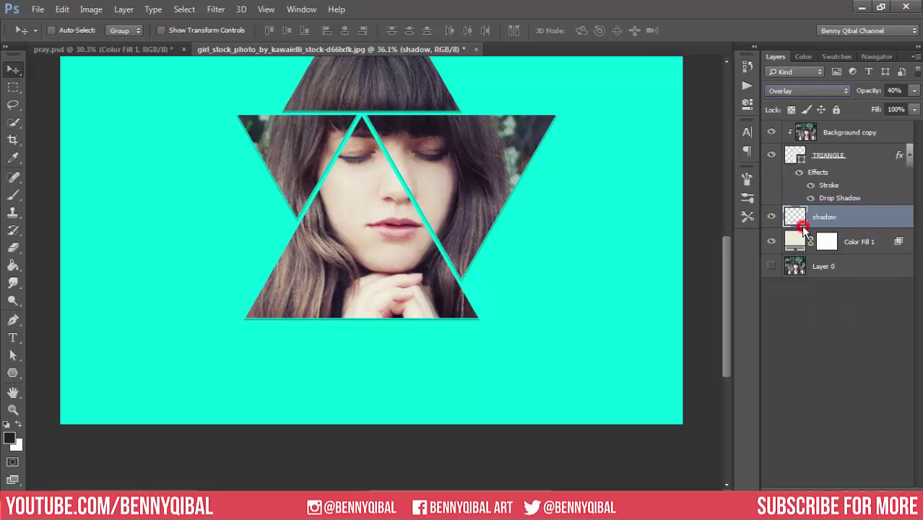
click(800, 91)
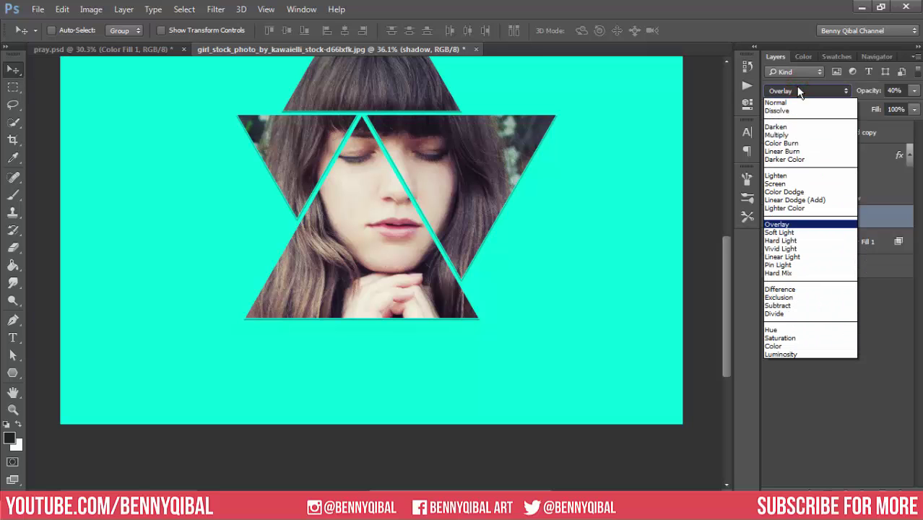
click(797, 143)
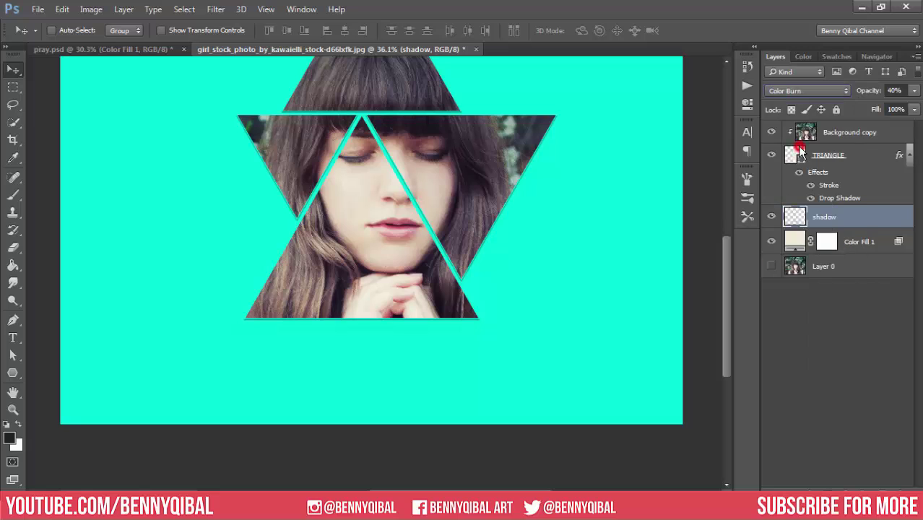
mouse_move(558, 337)
mouse_down()
mouse_move(514, 344)
mouse_move(528, 351)
mouse_up()
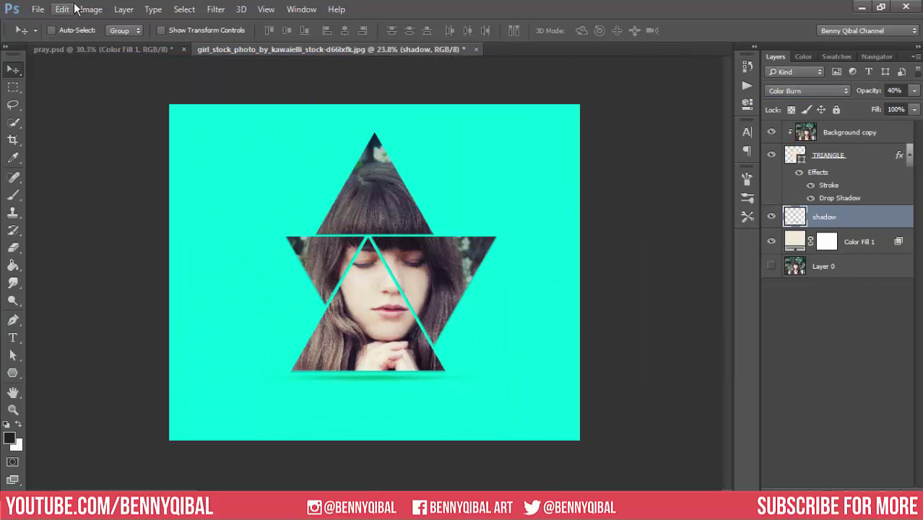
Step: Widen the shadow streak to both sides and nudge it into place
click(62, 8)
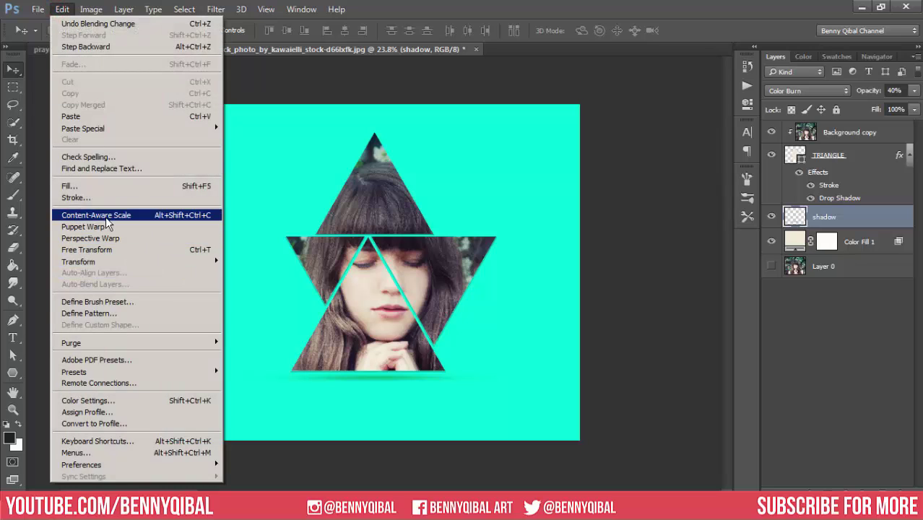
click(108, 250)
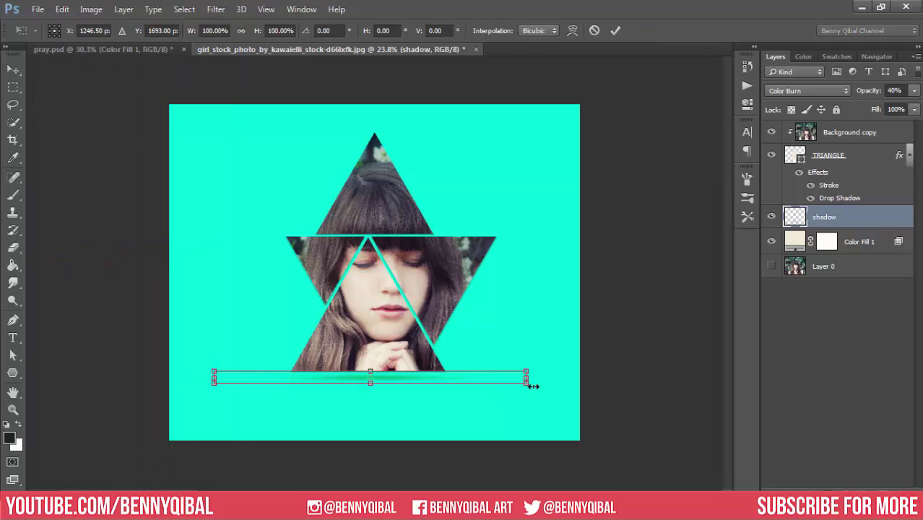
mouse_move(528, 379)
mouse_down()
mouse_move(548, 375)
mouse_move(562, 355)
mouse_move(565, 372)
mouse_move(563, 363)
mouse_up()
scroll(370, 377, up, 2)
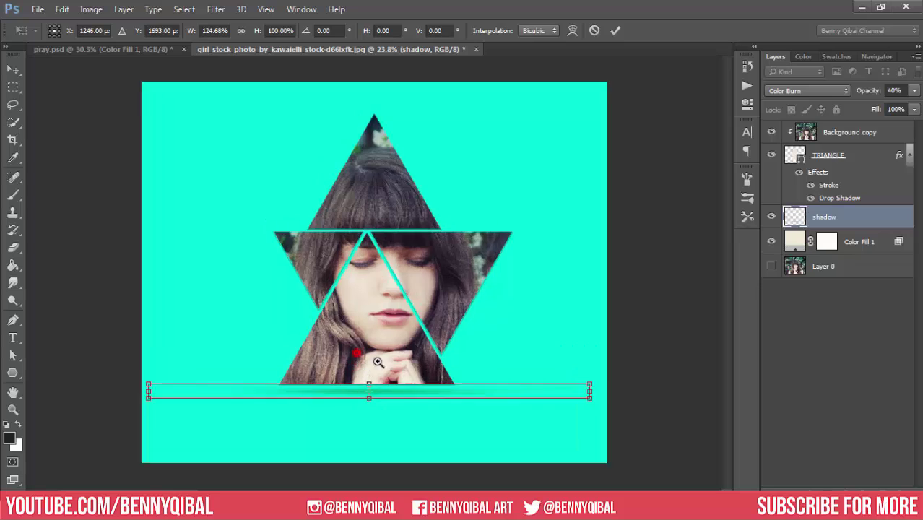
drag(325, 361, 387, 379)
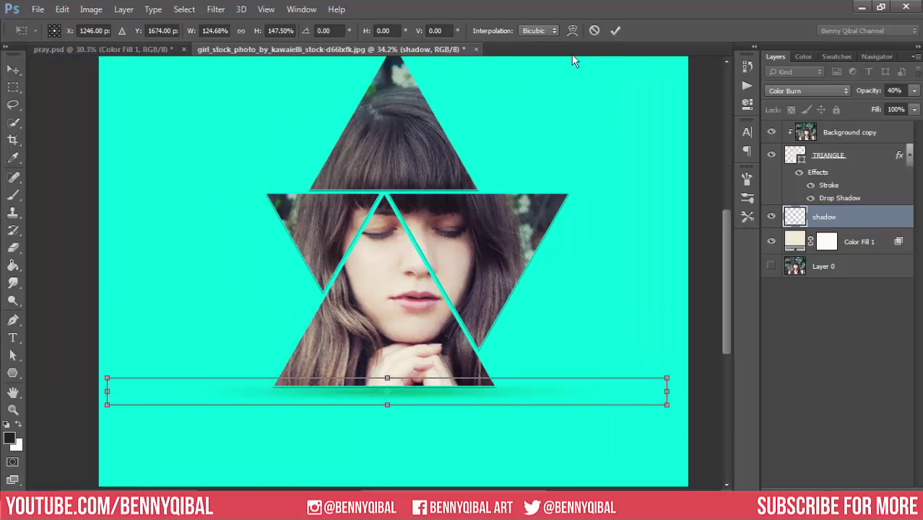
click(614, 30)
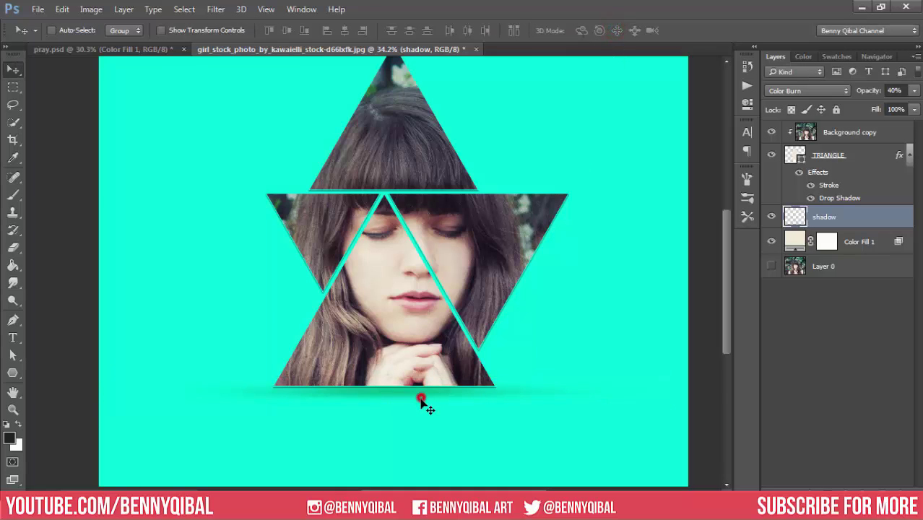
drag(420, 400, 421, 403)
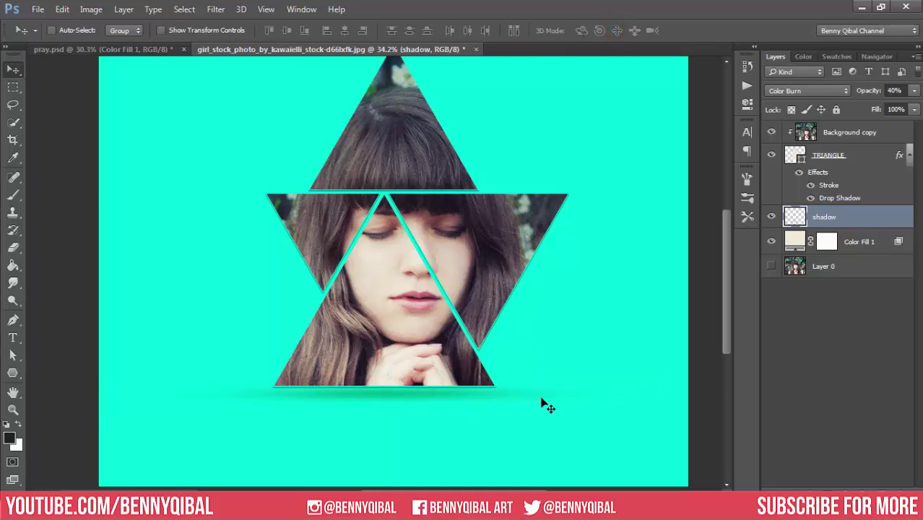
Step: Narrow the shadow evenly from both sides
key(ctrl+t)
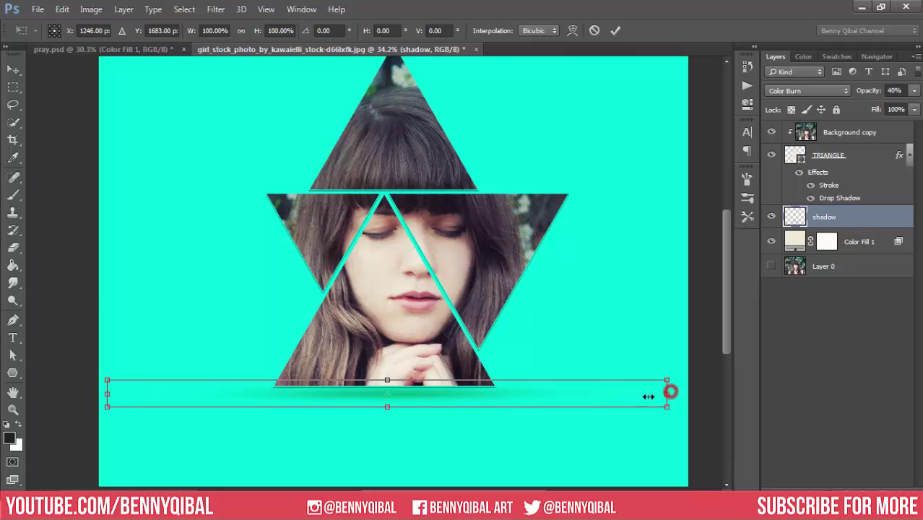
drag(670, 391, 601, 403)
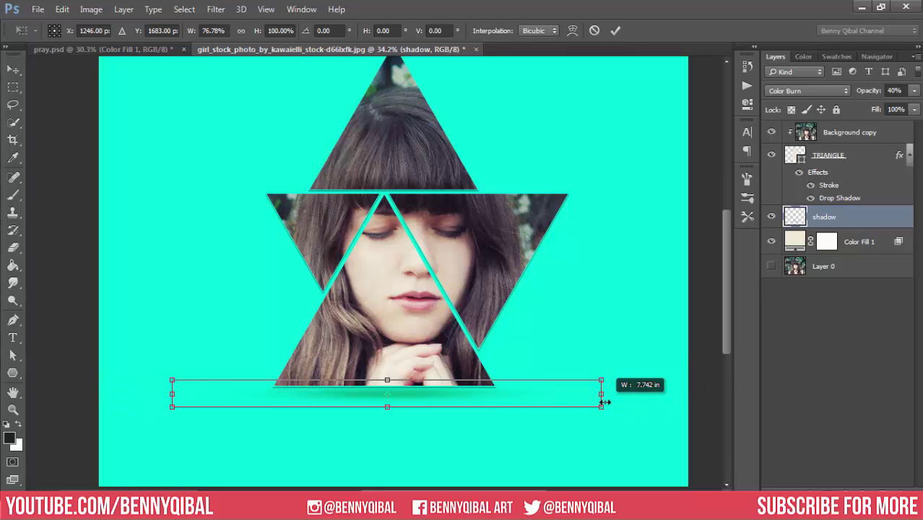
click(615, 30)
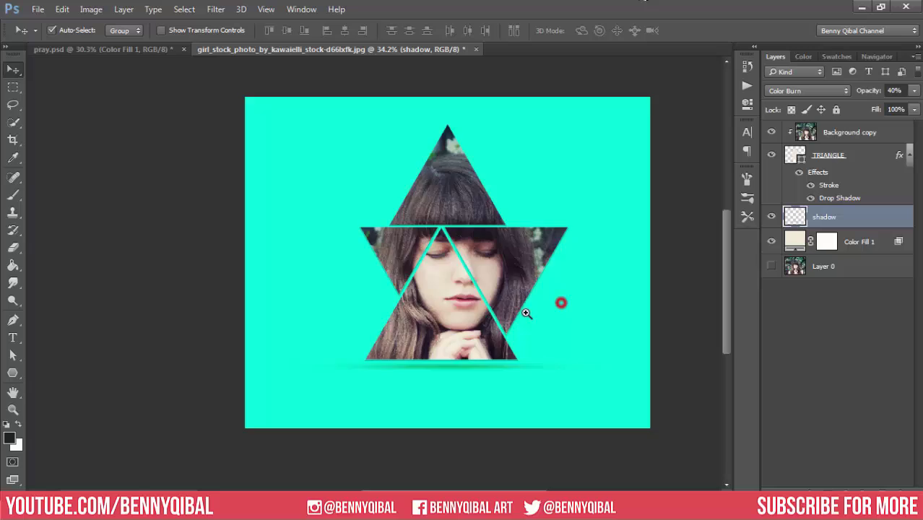
drag(560, 303, 510, 364)
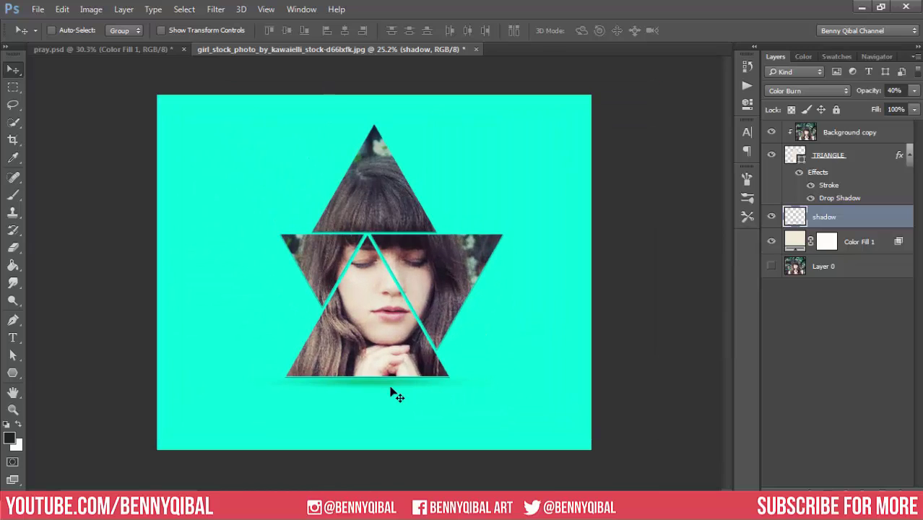
Step: Flatten the shadow by lowering its top edge into a faint narrow band
key(ctrl+t)
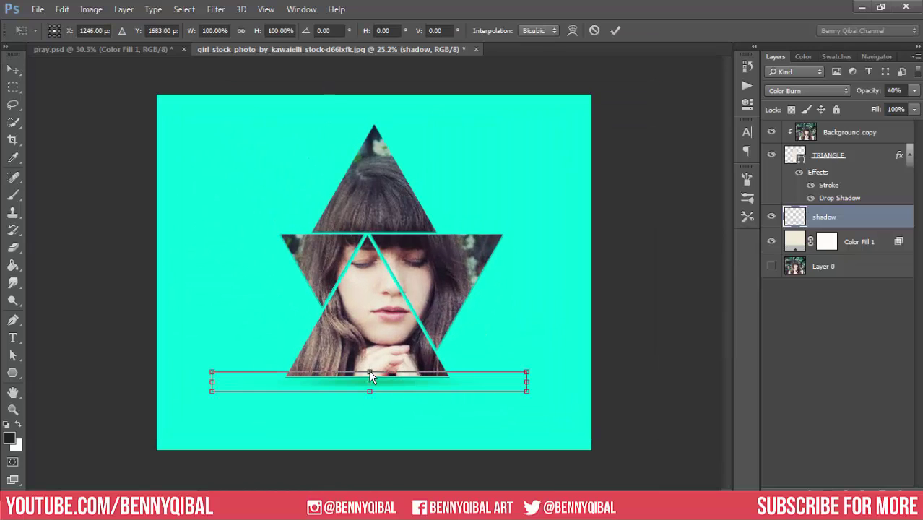
mouse_move(369, 373)
mouse_down()
mouse_move(370, 385)
mouse_move(370, 376)
mouse_up()
scroll(376, 390, up, 3)
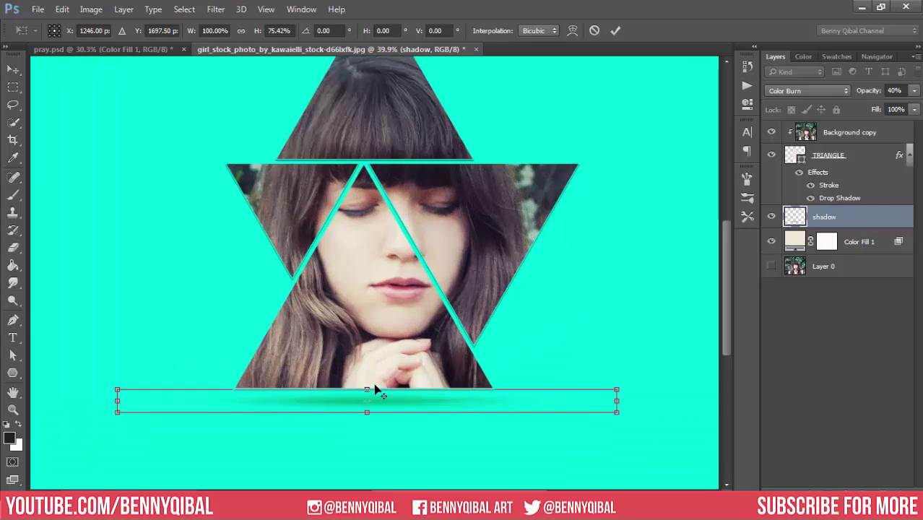
scroll(382, 375, down, 2)
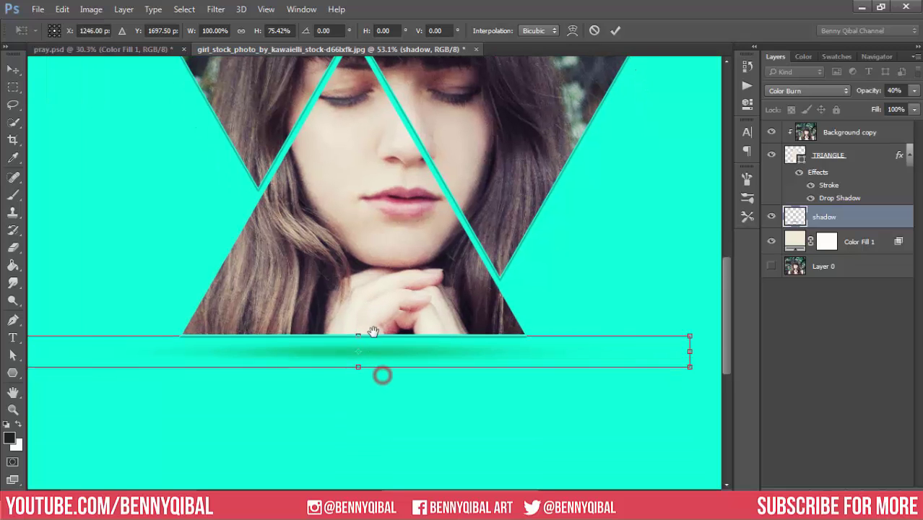
drag(358, 340, 357, 346)
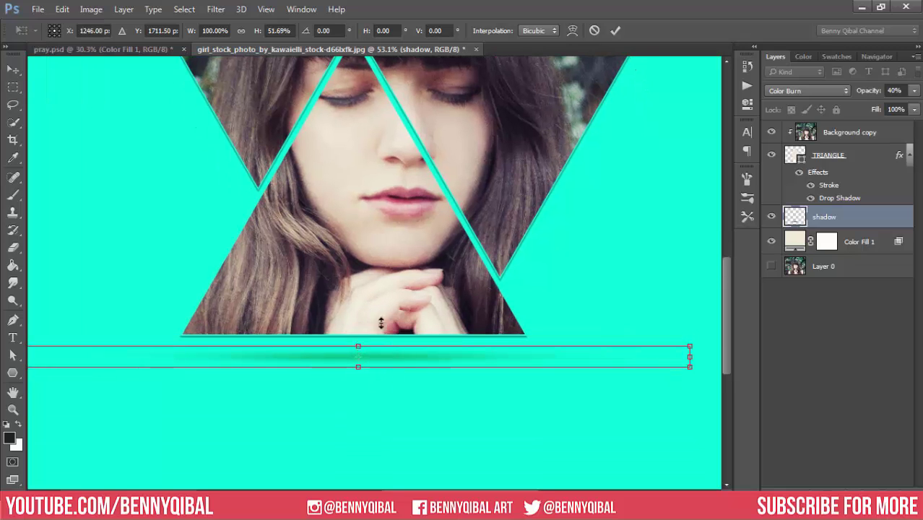
click(613, 30)
scroll(398, 331, down, 3)
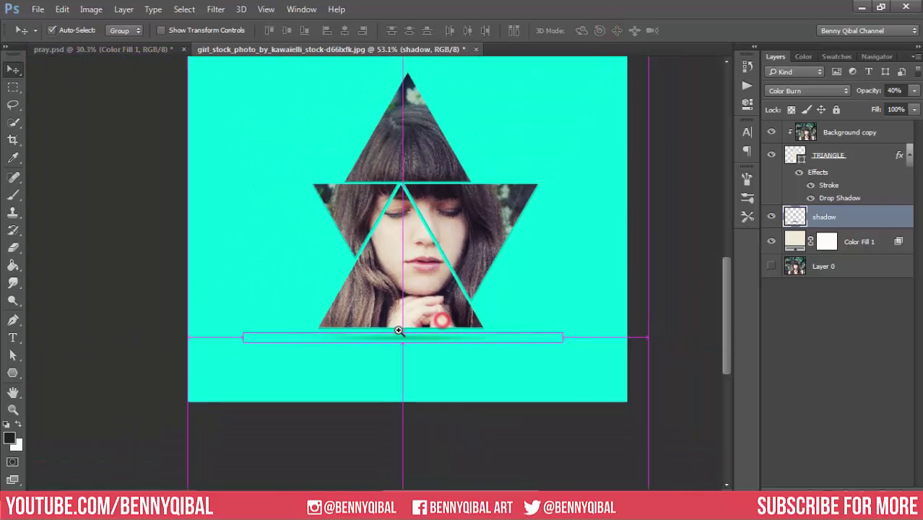
scroll(621, 390, down, 2)
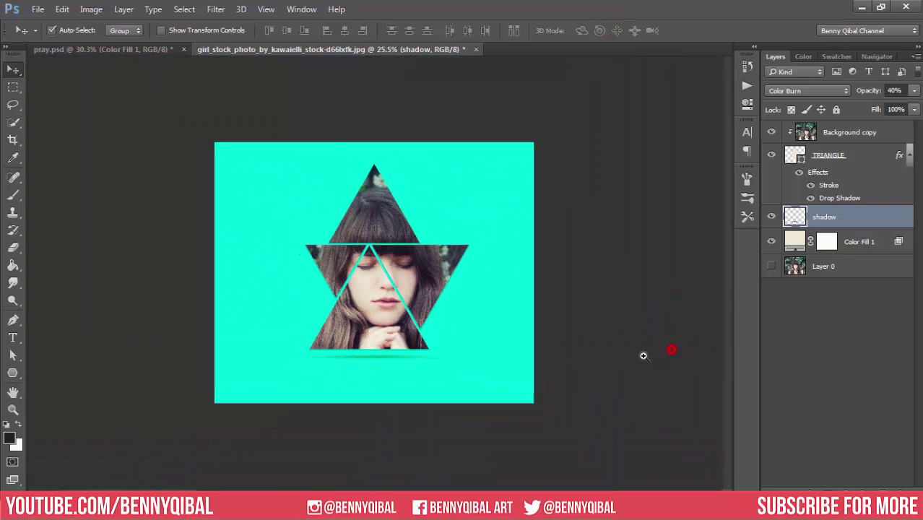
scroll(583, 292, up, 1)
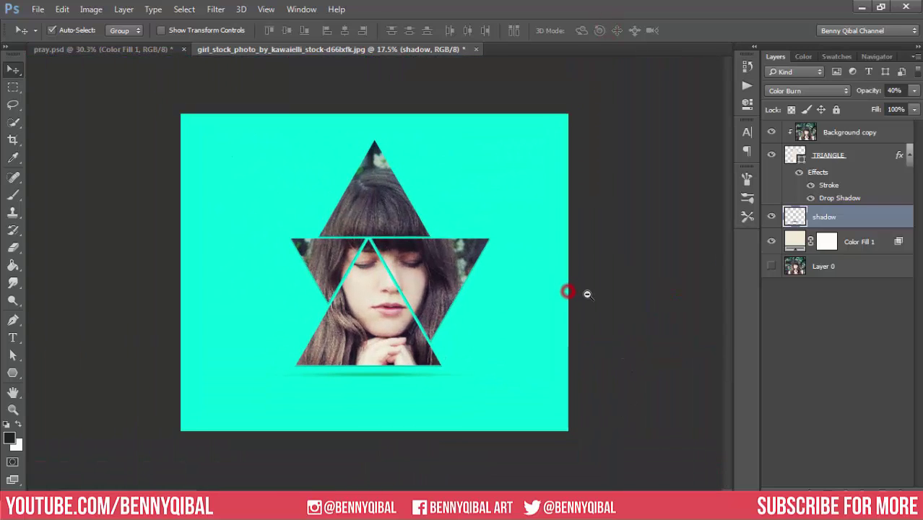
Step: Exclude the red channel in Background copy's blending options to tint the portrait red-pink
click(860, 143)
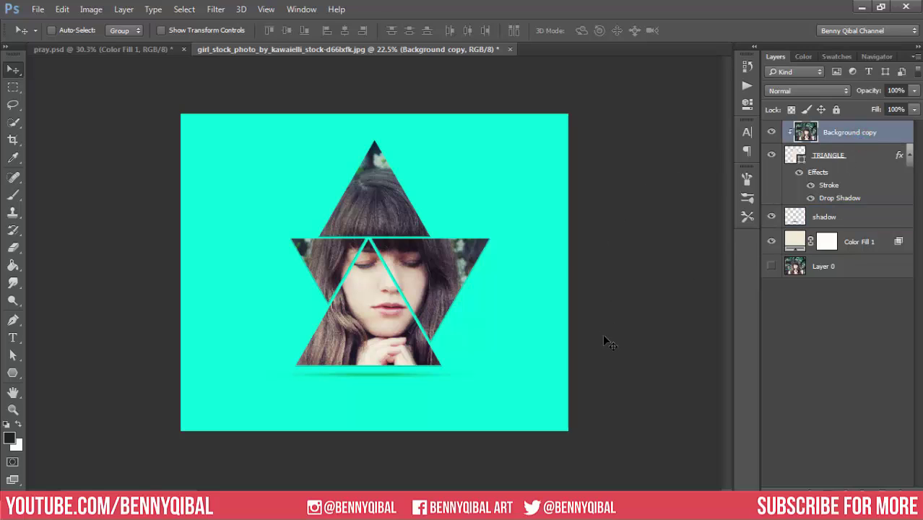
double_click(885, 135)
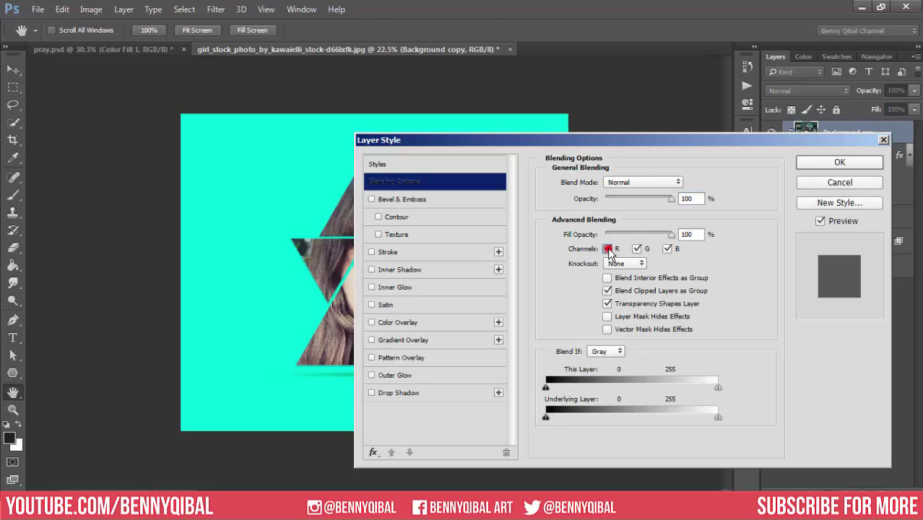
click(607, 249)
drag(612, 148, 597, 147)
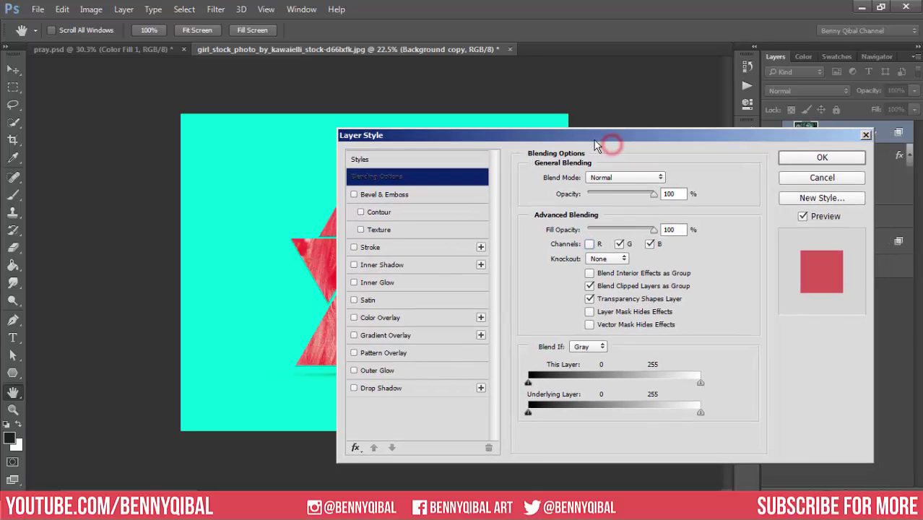
click(829, 156)
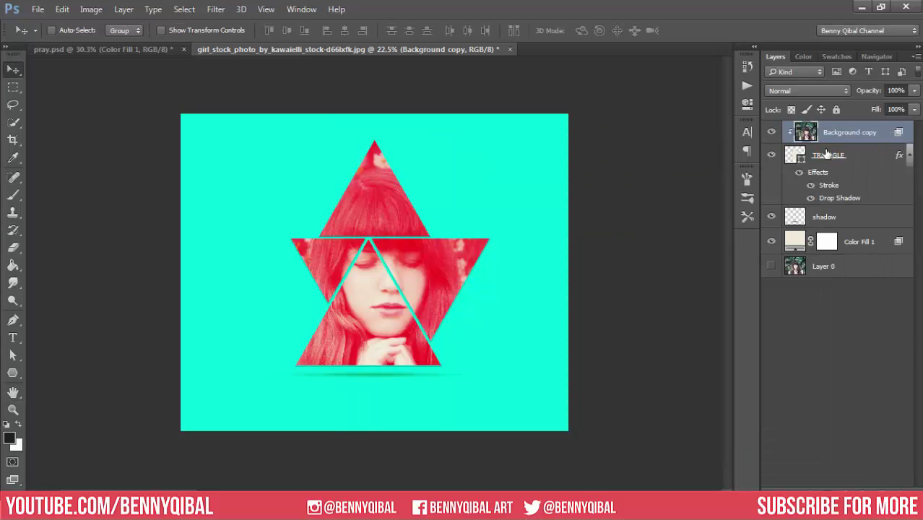
Step: Preview different blend modes on the Background copy portrait layer
click(820, 91)
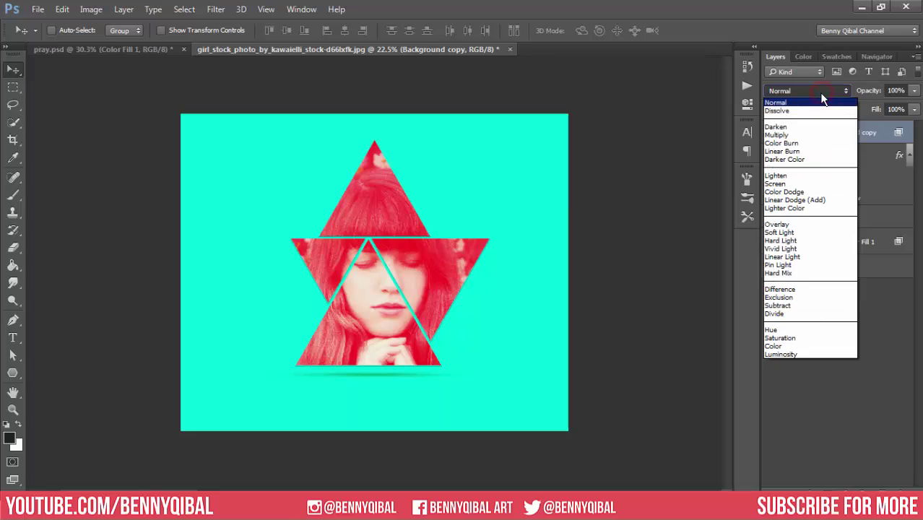
click(819, 95)
key(Down)
key(Down)
key(Down)
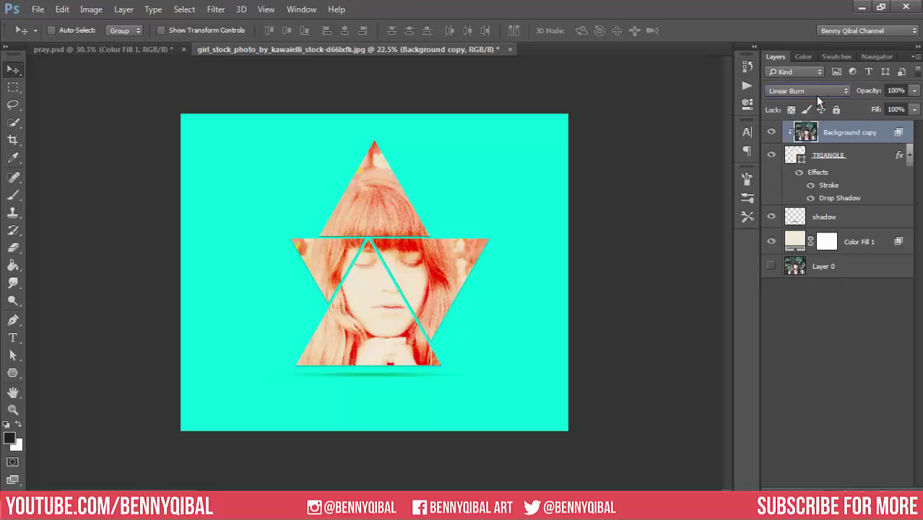
key(Down)
key(Down)
key(Down)
key(Down)
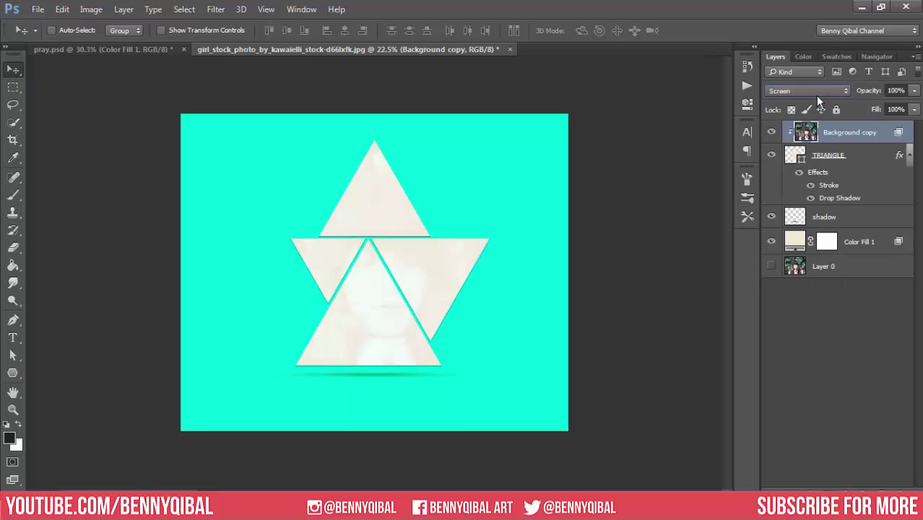
key(Down)
key(Down)
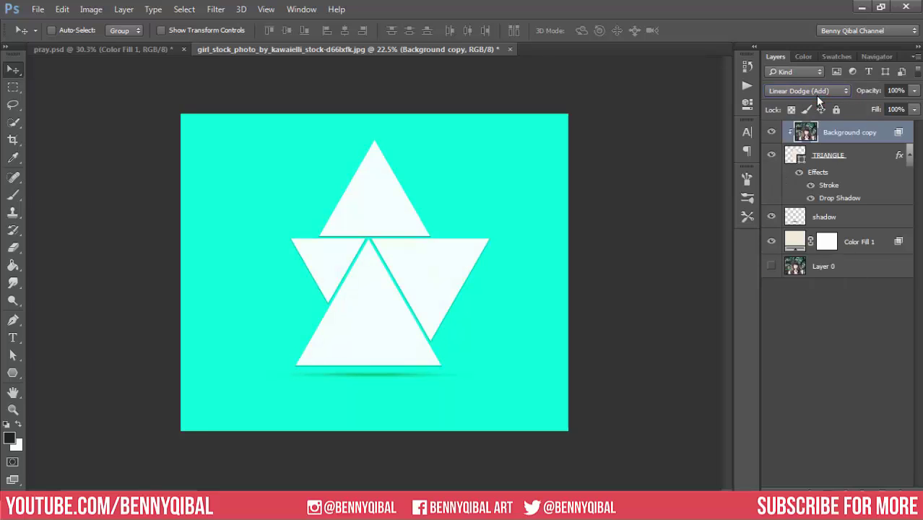
key(Down)
key(Down)
key(Down)
key(Down)
key(Down)
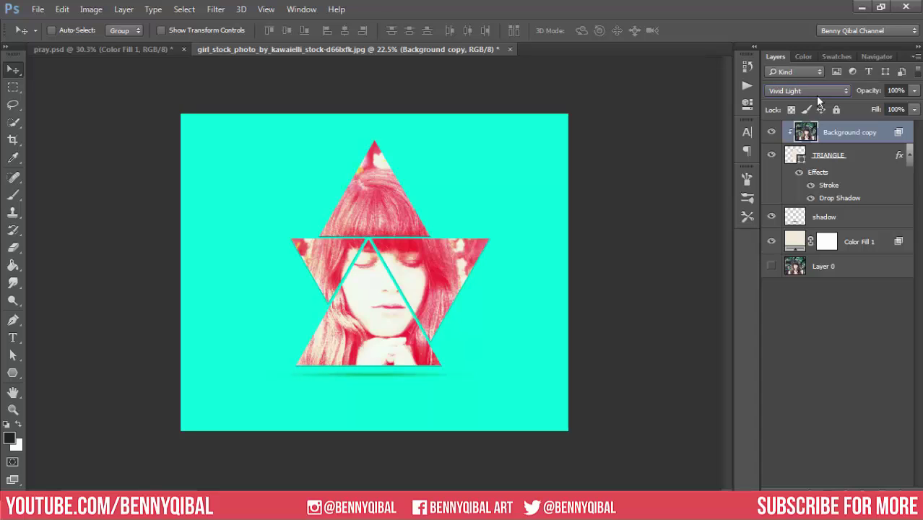
key(Down)
key(Down)
key(Down)
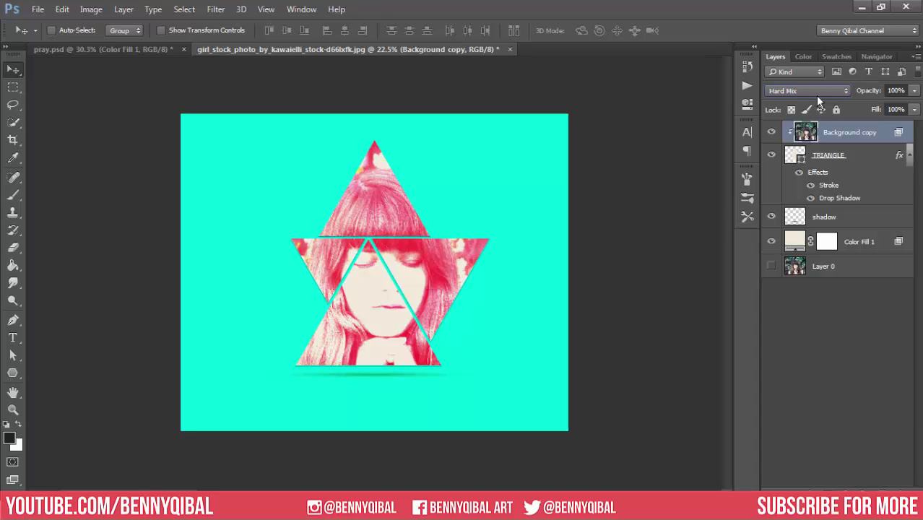
key(Down)
key(Down)
key(Down)
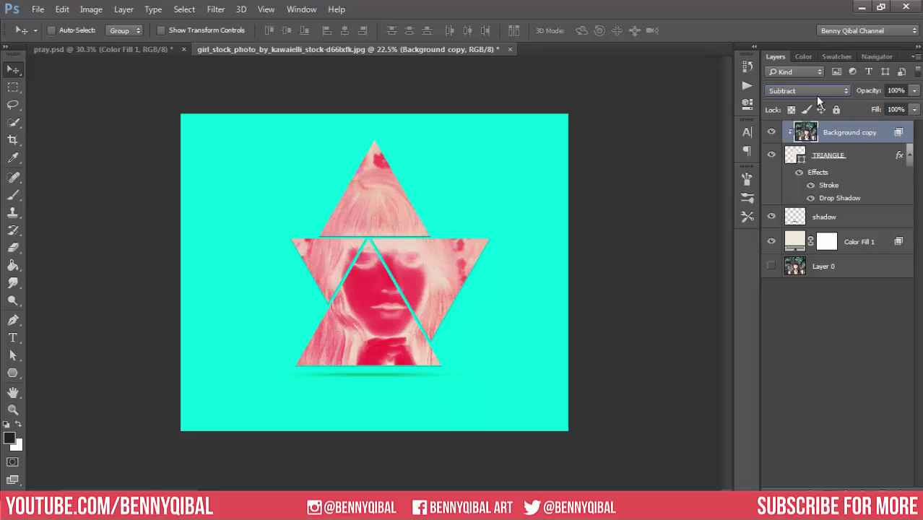
key(Down)
key(Down)
key(Down)
key(Down)
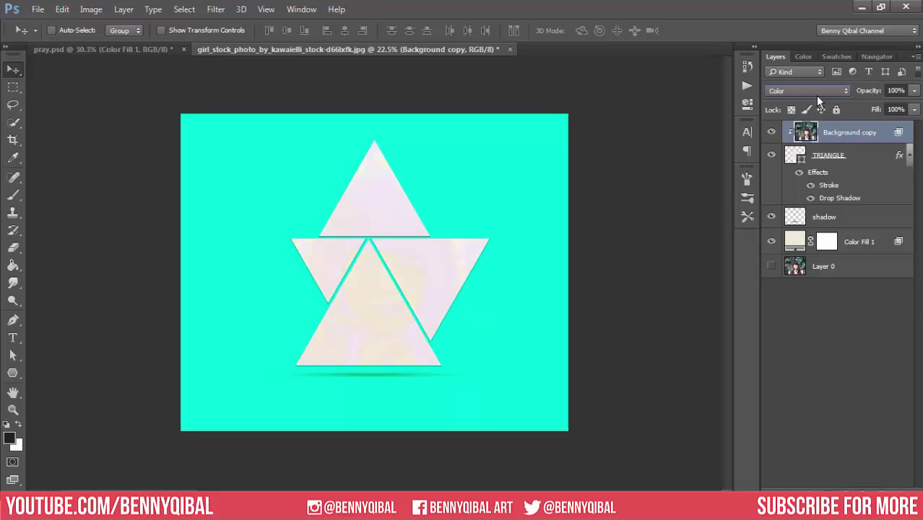
key(Down)
Step: Set the portrait's blend mode back to Normal and inspect the composition
click(813, 93)
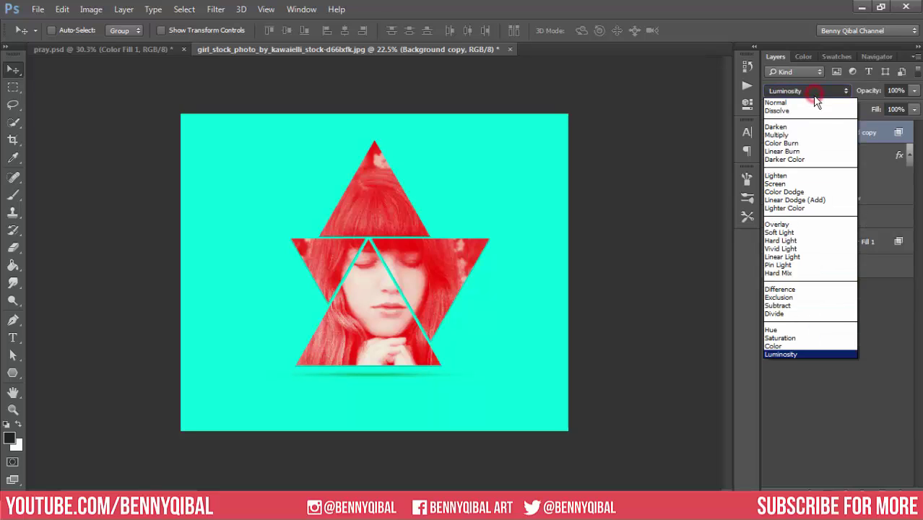
click(813, 99)
click(815, 318)
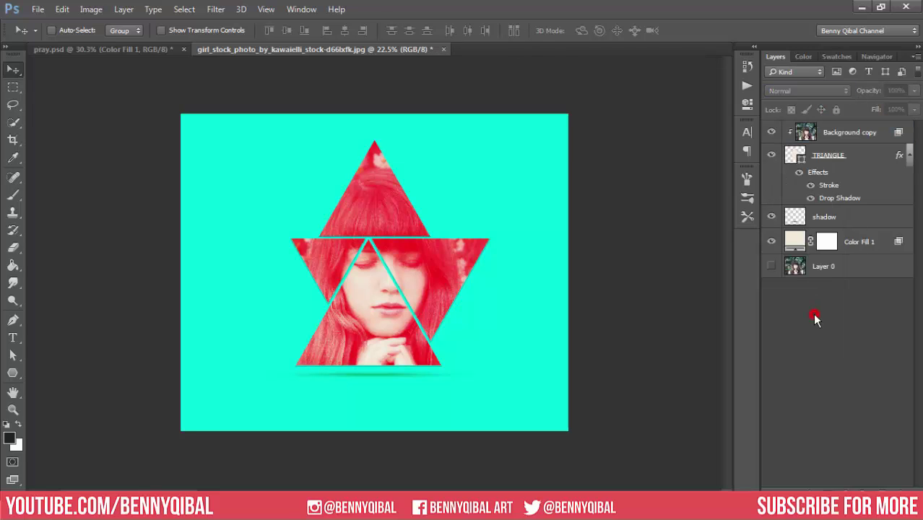
mouse_move(457, 297)
mouse_down()
mouse_move(495, 307)
mouse_move(527, 256)
mouse_up()
drag(540, 310, 499, 309)
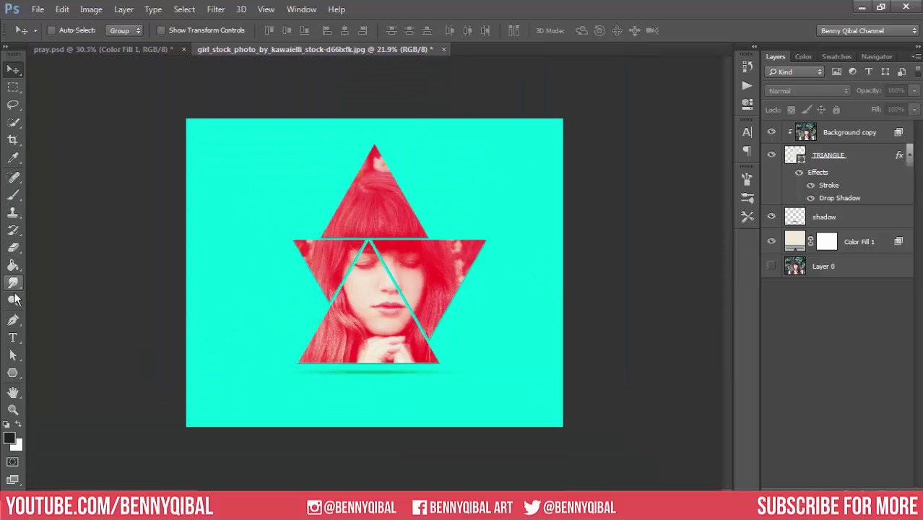
Step: Type PRAY on a new text layer and centre it beneath the triangles
click(12, 338)
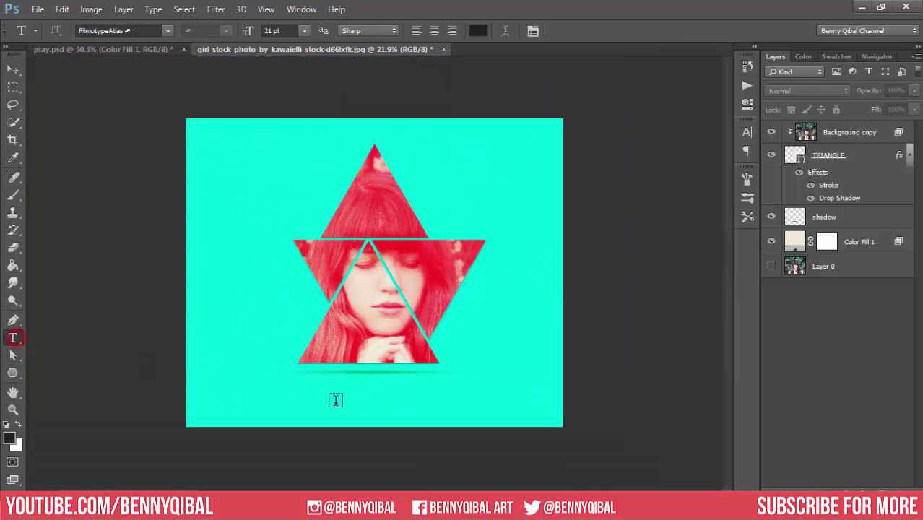
click(848, 134)
click(287, 402)
text(PRAY)
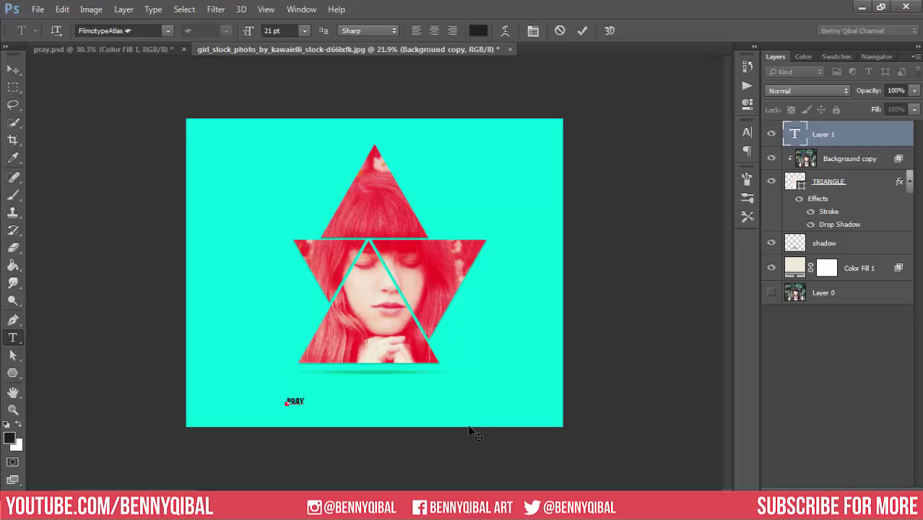
click(17, 67)
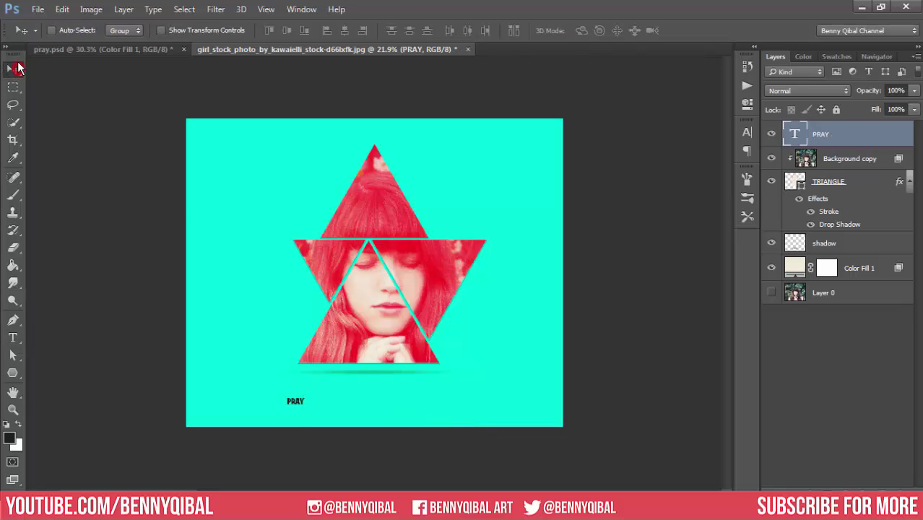
drag(288, 406, 371, 397)
Step: Format PRAY with Faux Bold, 89 pt size and centre alignment
click(747, 133)
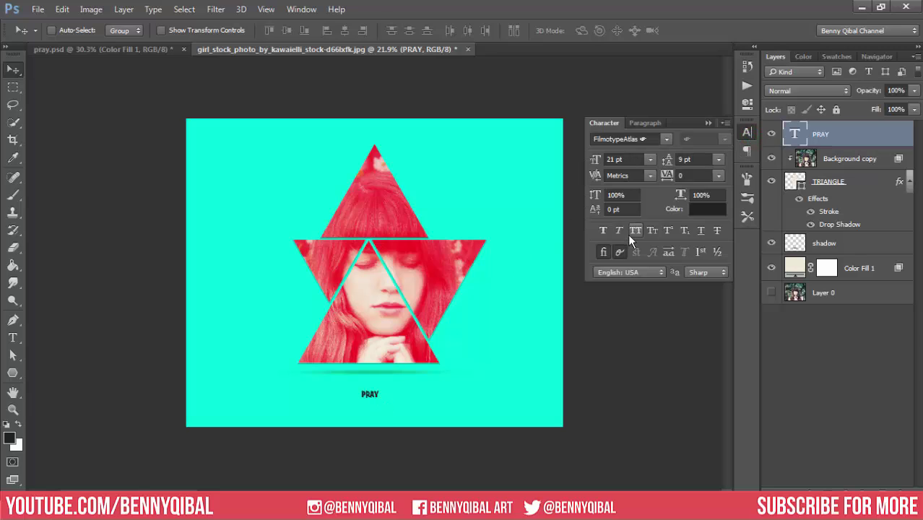
click(604, 230)
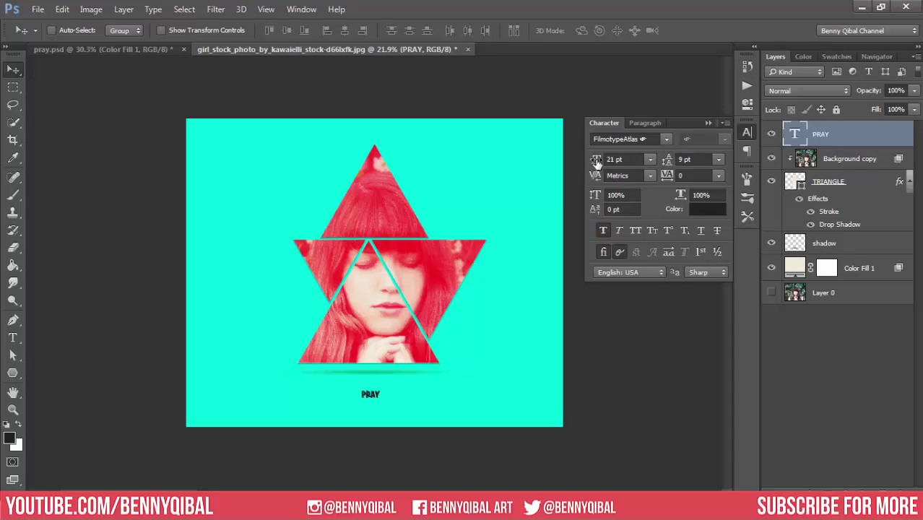
mouse_move(597, 162)
mouse_down()
mouse_move(617, 177)
mouse_move(605, 164)
mouse_up()
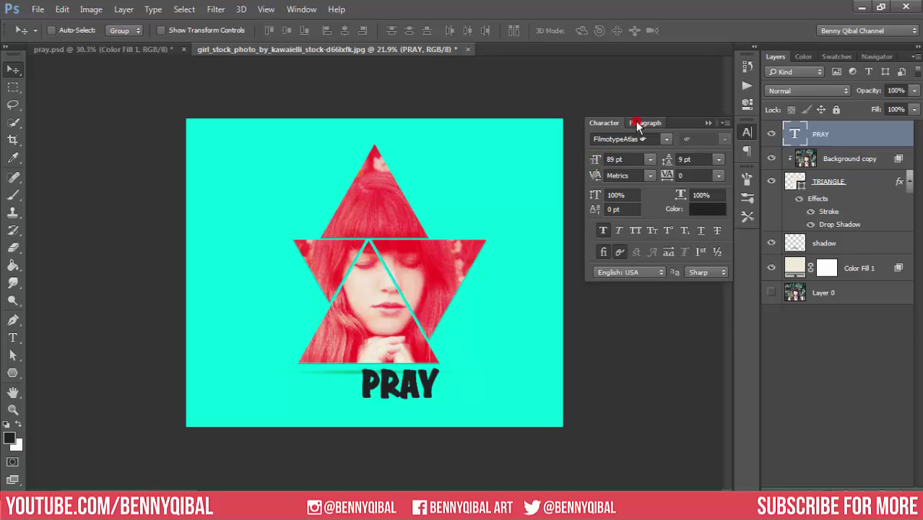
click(638, 124)
click(620, 141)
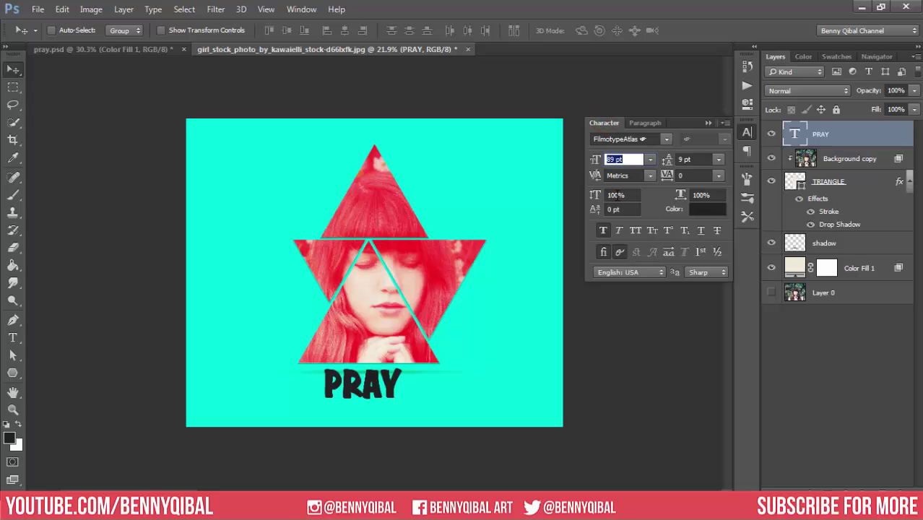
Step: Switch the caption font to FilmotypeJade-Regular and turn off Faux Bold
click(643, 139)
click(666, 139)
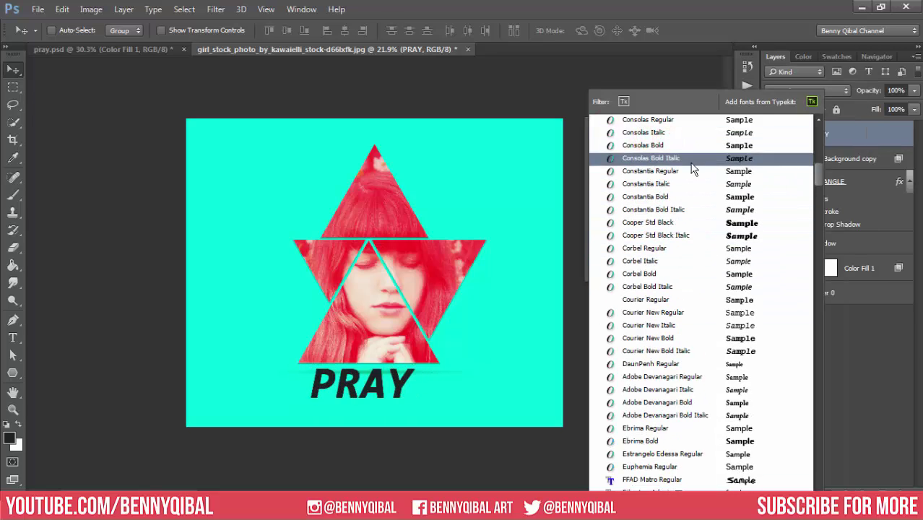
scroll(692, 133, up, 1)
scroll(693, 133, up, 1)
scroll(679, 354, down, 1)
scroll(690, 371, down, 3)
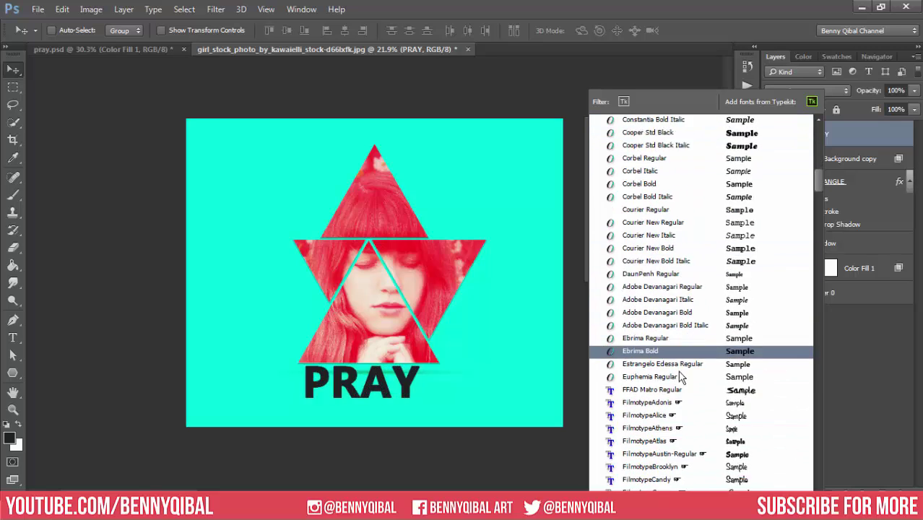
scroll(695, 391, down, 4)
scroll(690, 448, down, 1)
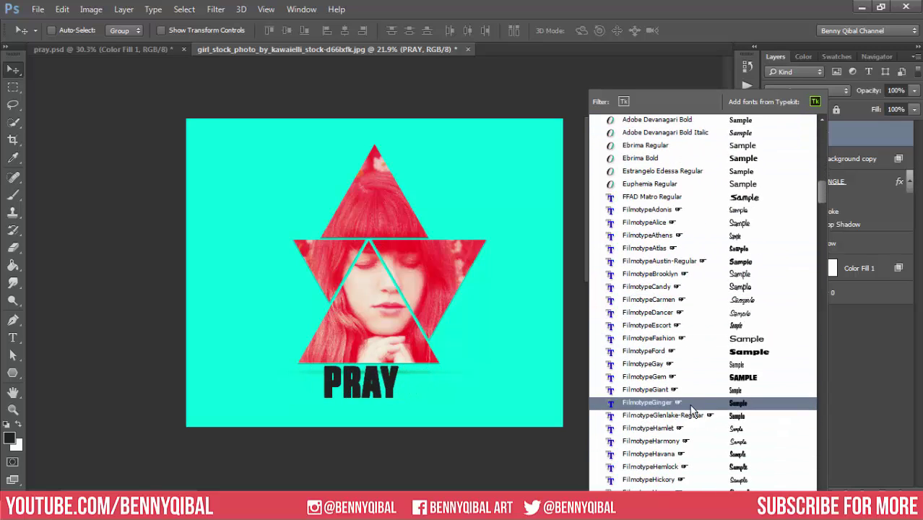
scroll(692, 433, down, 1)
scroll(691, 437, down, 1)
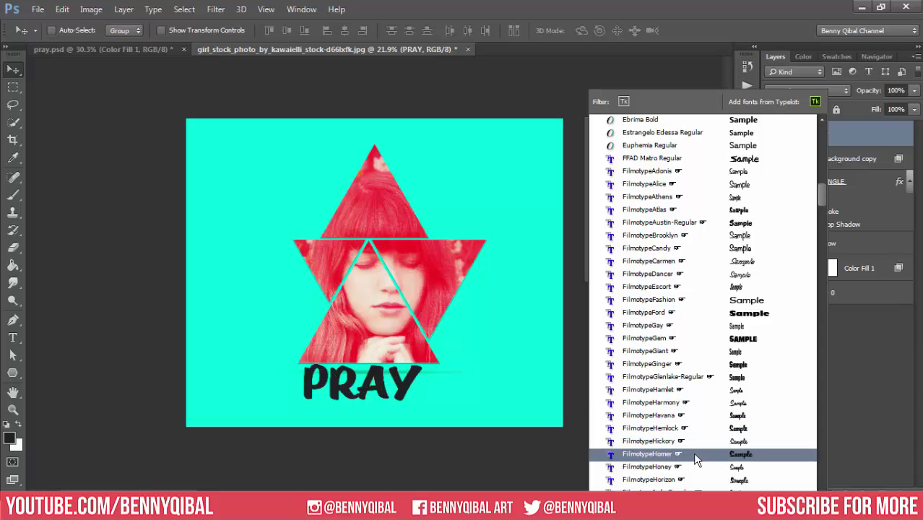
scroll(695, 405, down, 2)
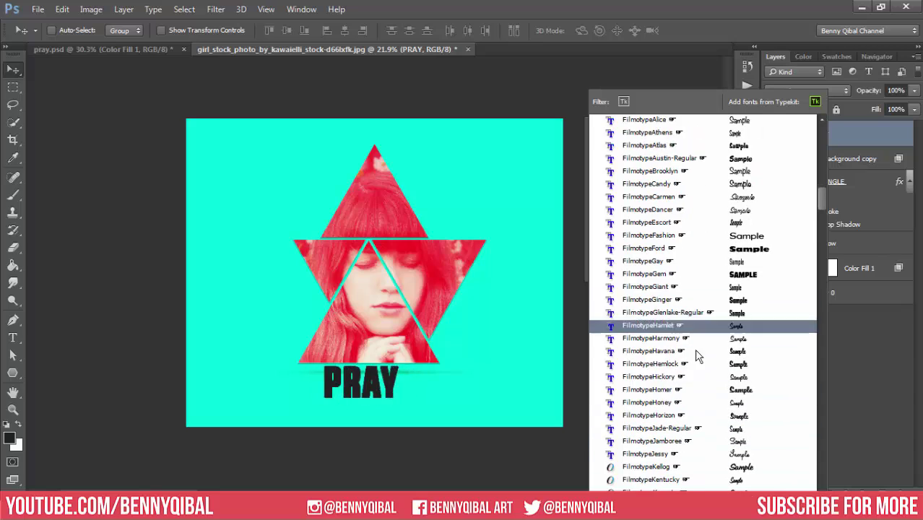
click(698, 429)
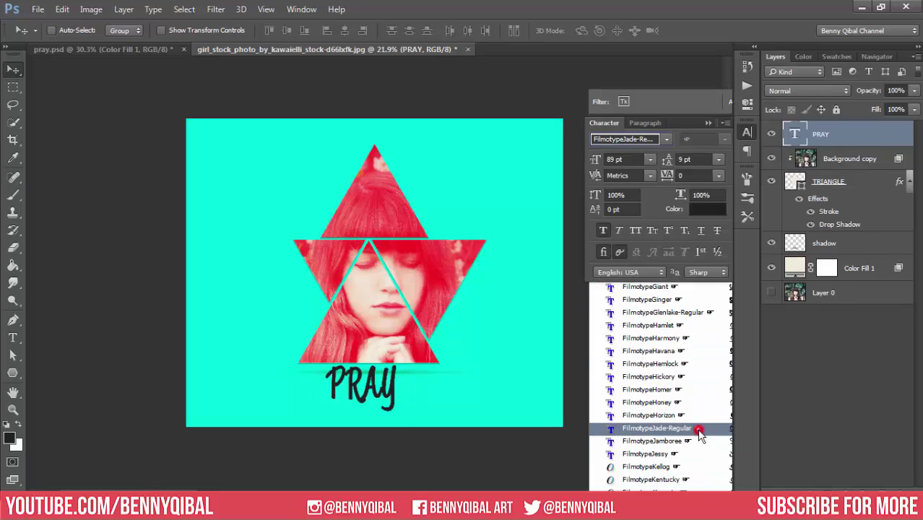
click(603, 252)
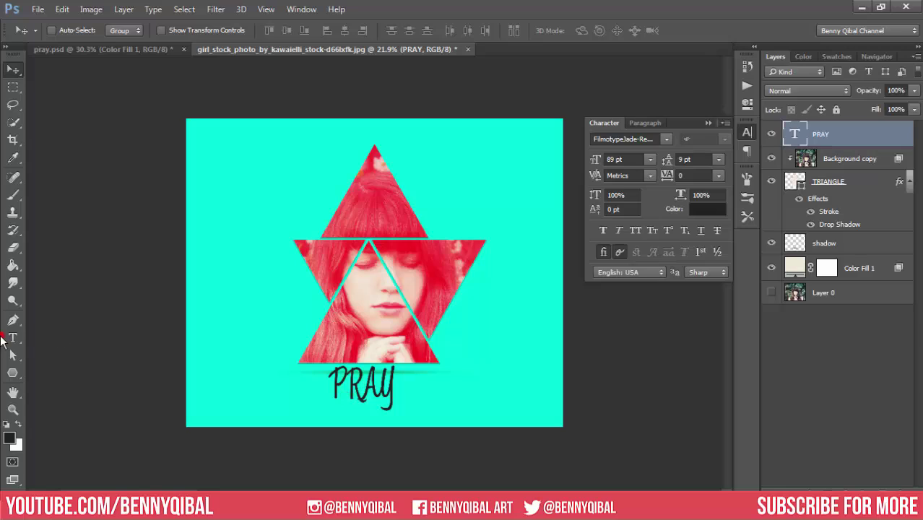
Step: Retype the caption word as 'Pray'
click(12, 338)
double_click(364, 390)
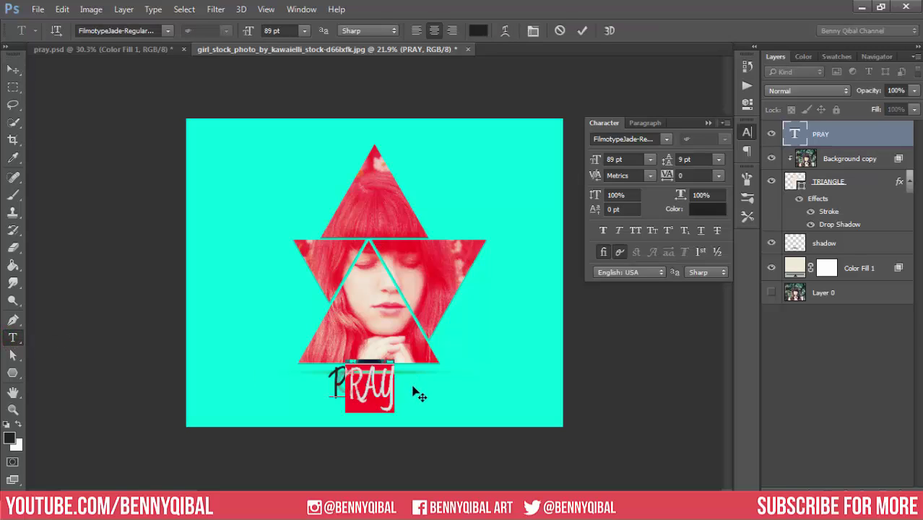
text(Pray)
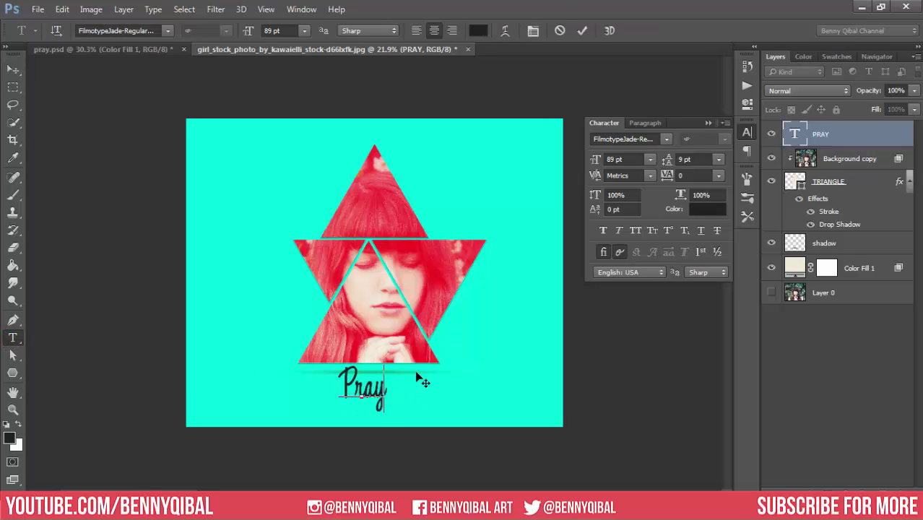
click(11, 68)
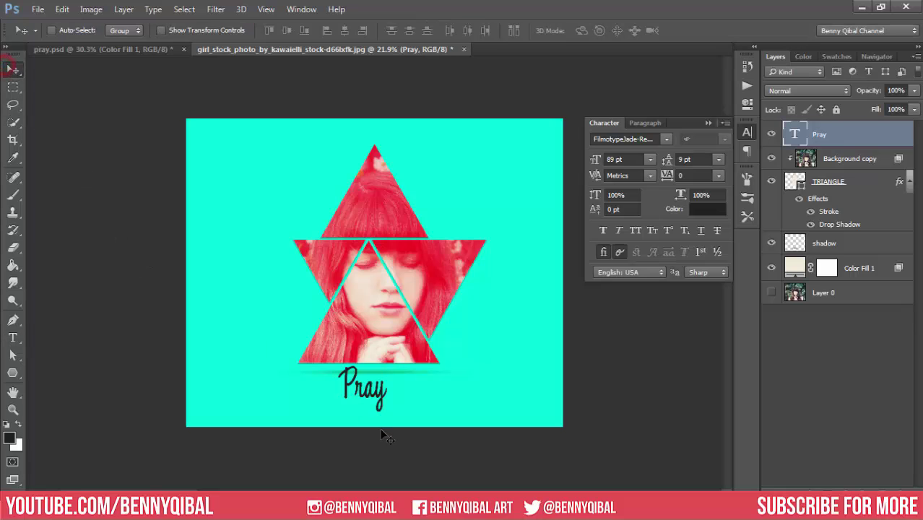
Step: Drag the Pray text up and left so it sits beside the triangle portrait
scroll(363, 411, up, 2)
scroll(361, 390, down, 2)
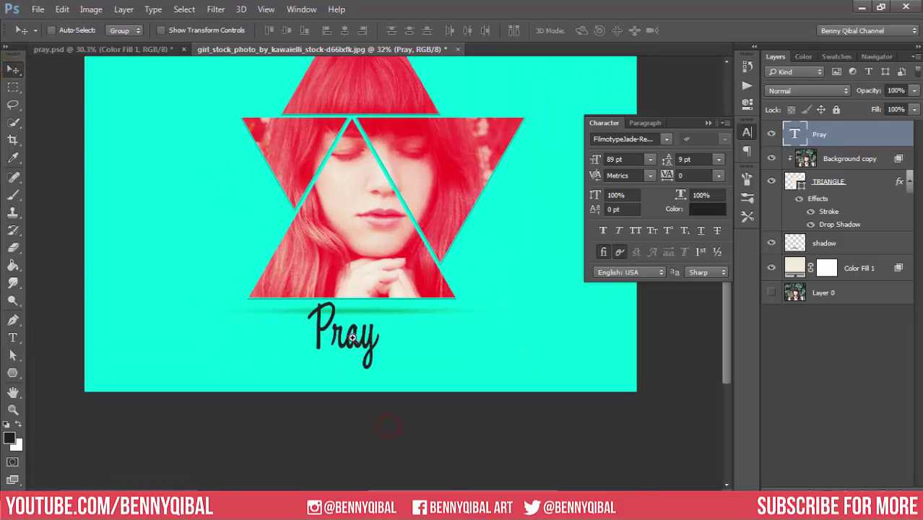
scroll(366, 340, up, 2)
mouse_move(371, 344)
mouse_down()
mouse_move(415, 357)
mouse_move(385, 381)
mouse_move(306, 291)
mouse_up()
scroll(459, 347, down, 4)
scroll(448, 341, down, 1)
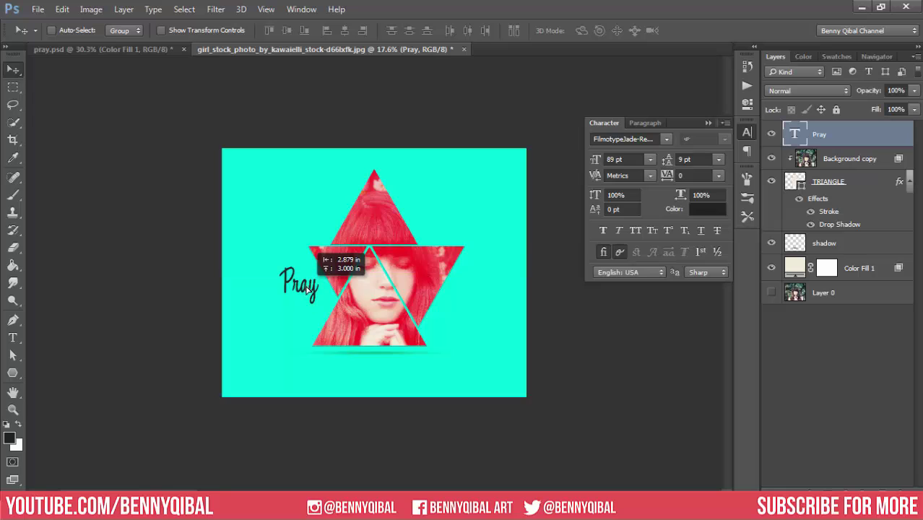
drag(308, 289, 310, 291)
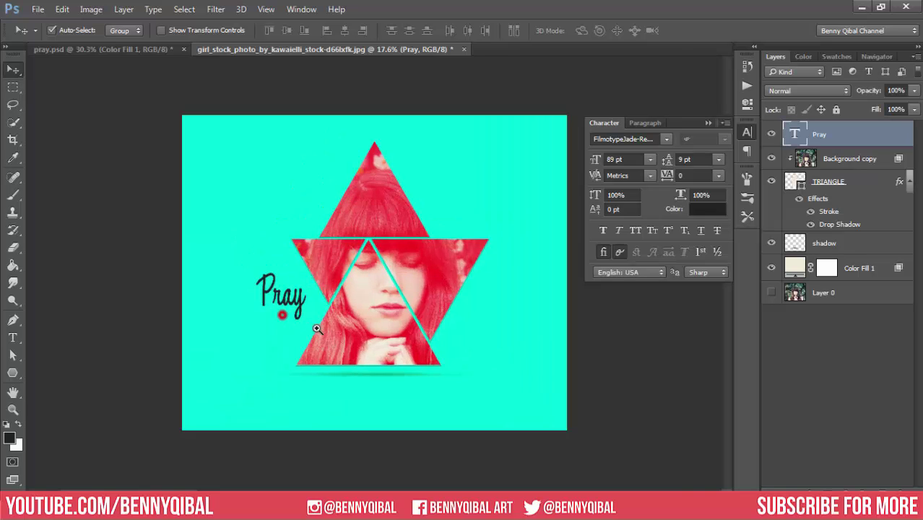
scroll(316, 311, up, 2)
scroll(303, 304, up, 2)
scroll(390, 308, up, 2)
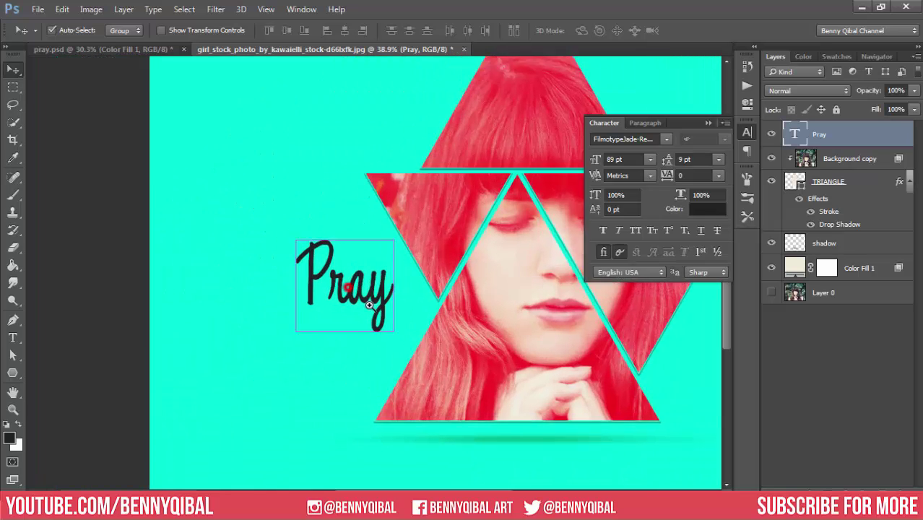
scroll(383, 311, up, 2)
scroll(376, 310, right, 1)
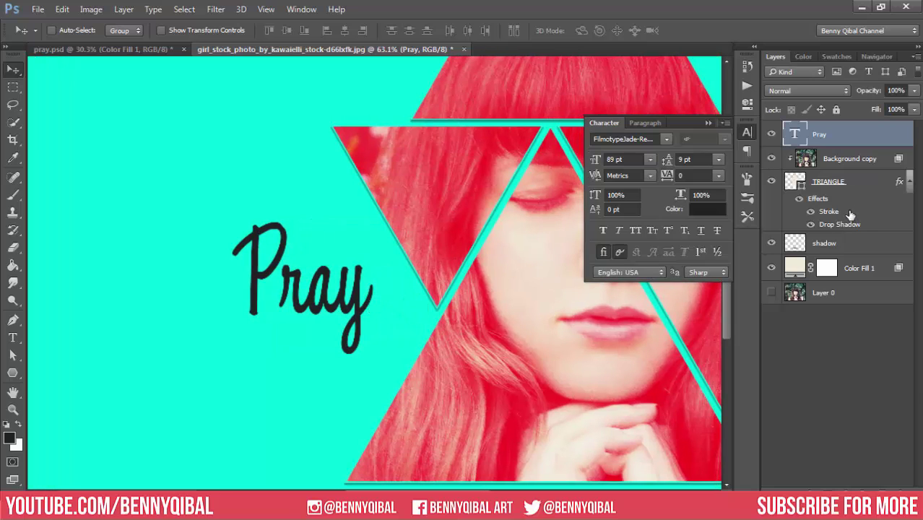
Step: Colour the Pray text red-pink #f23c3f, sampled from the tinted portrait
click(865, 162)
click(847, 134)
click(708, 209)
click(463, 183)
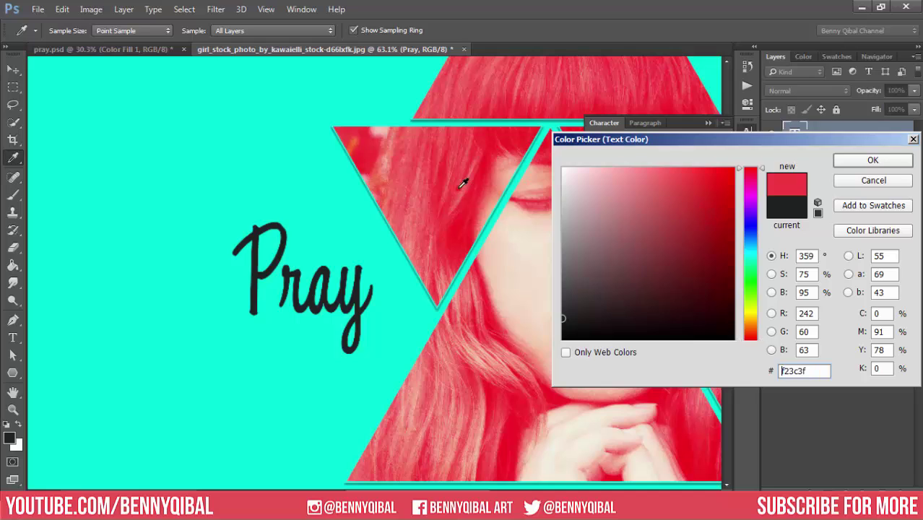
click(872, 160)
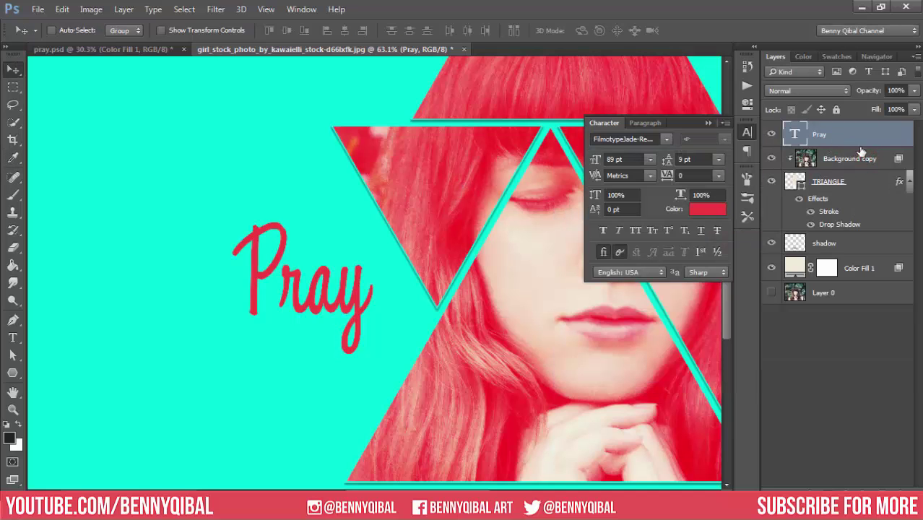
Step: Add a drop shadow to Pray with size 0, distance 8 px and a 118° angle
click(810, 489)
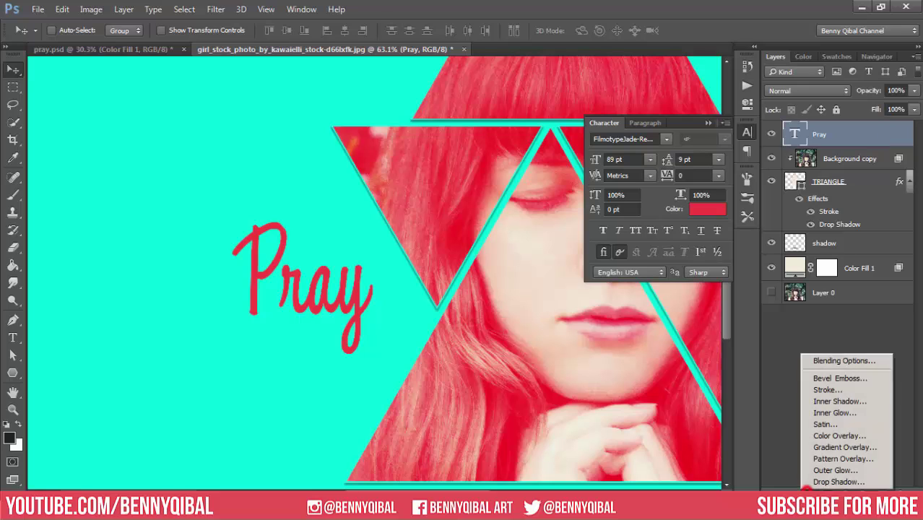
click(820, 364)
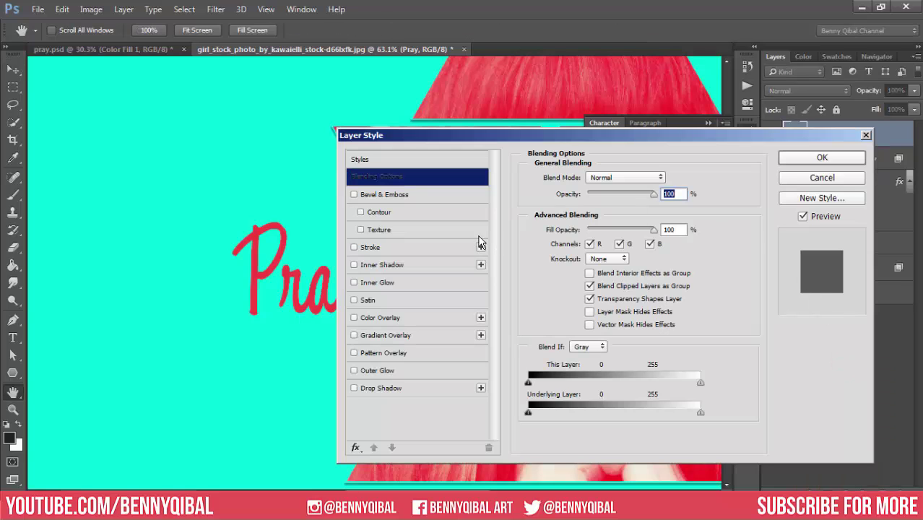
click(371, 388)
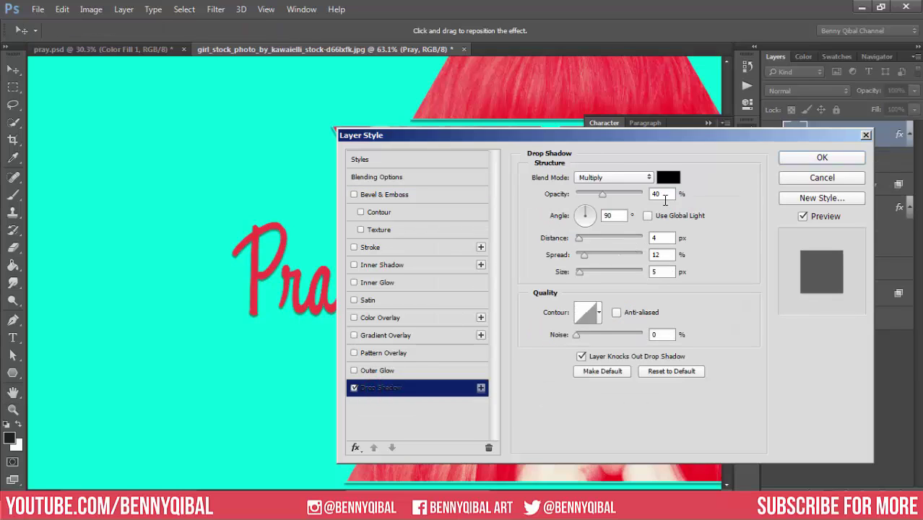
click(657, 272)
drag(580, 271, 563, 280)
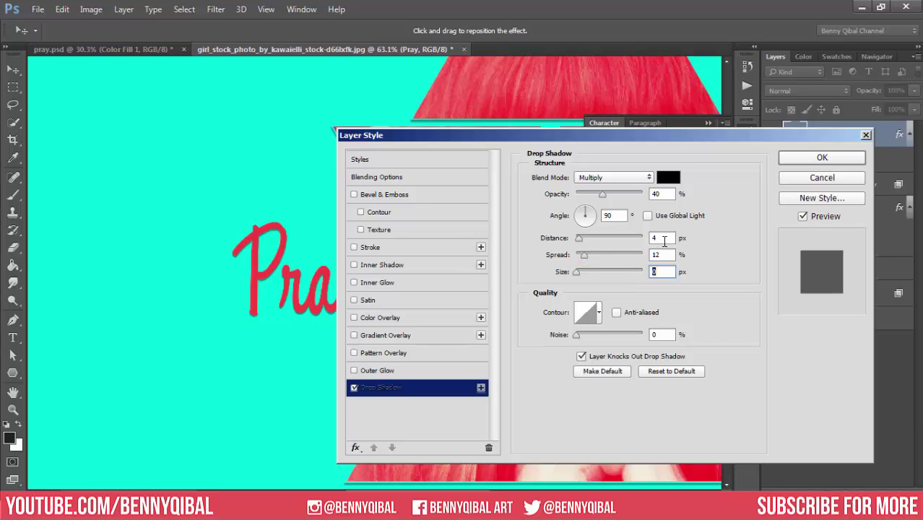
double_click(663, 238)
text(8)
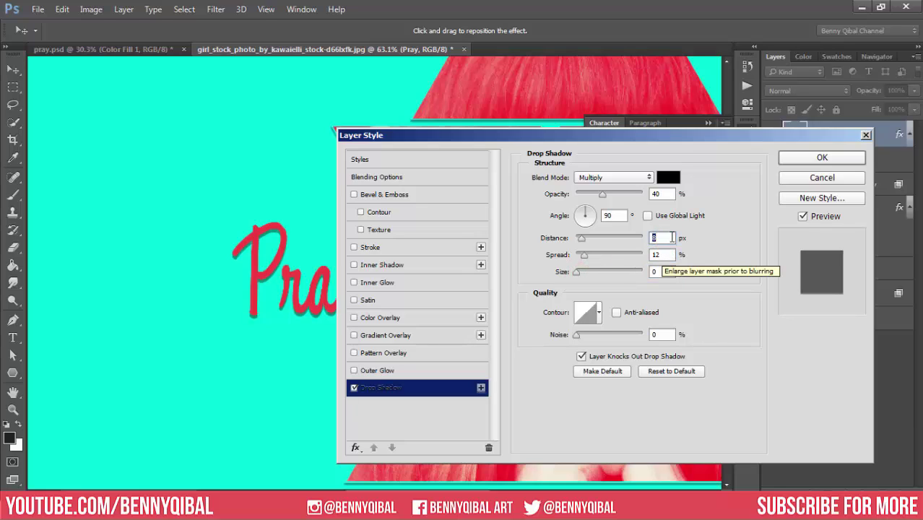
click(669, 255)
key(Up)
key(Up)
key(Up)
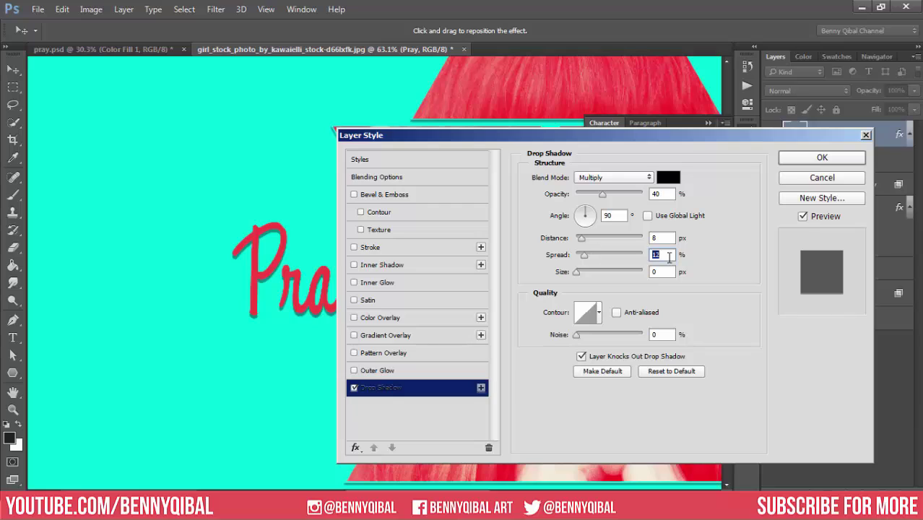
click(579, 212)
click(582, 214)
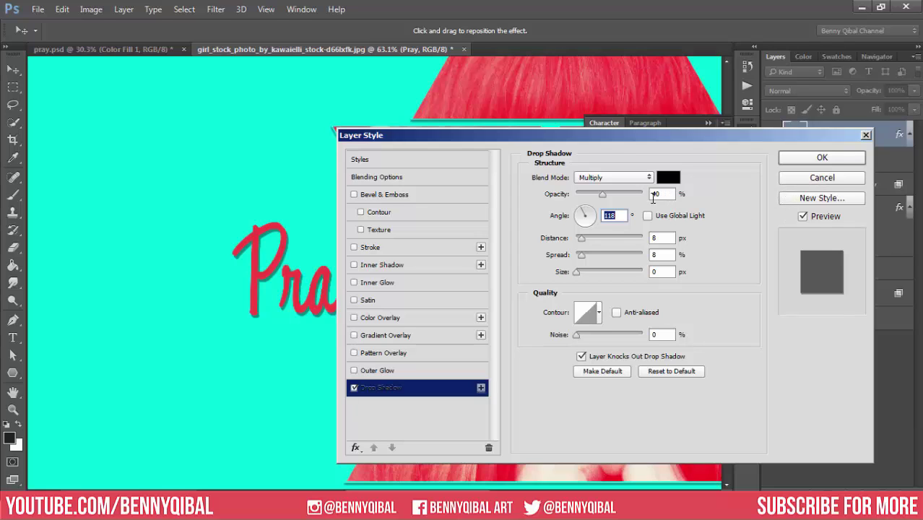
Step: Set the shadow colour to grey #5d5d5d and apply the drop shadow
click(666, 178)
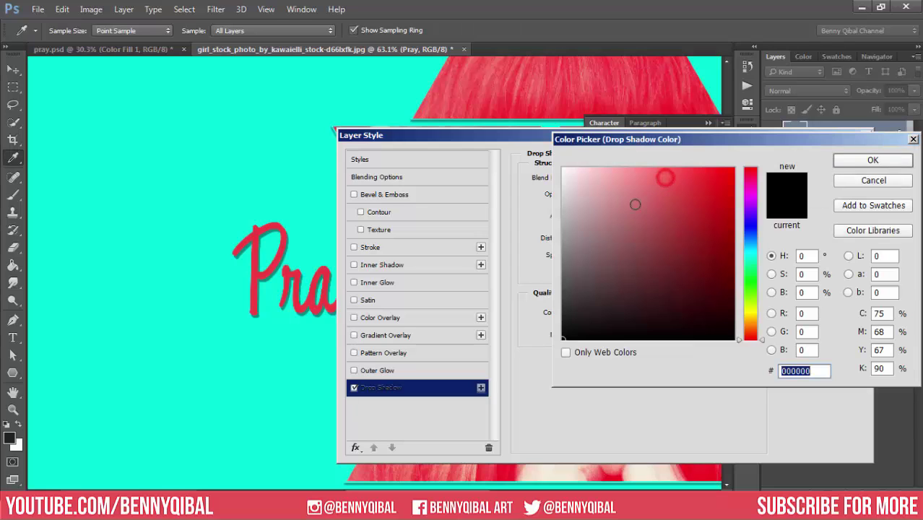
click(562, 278)
drag(579, 242, 562, 241)
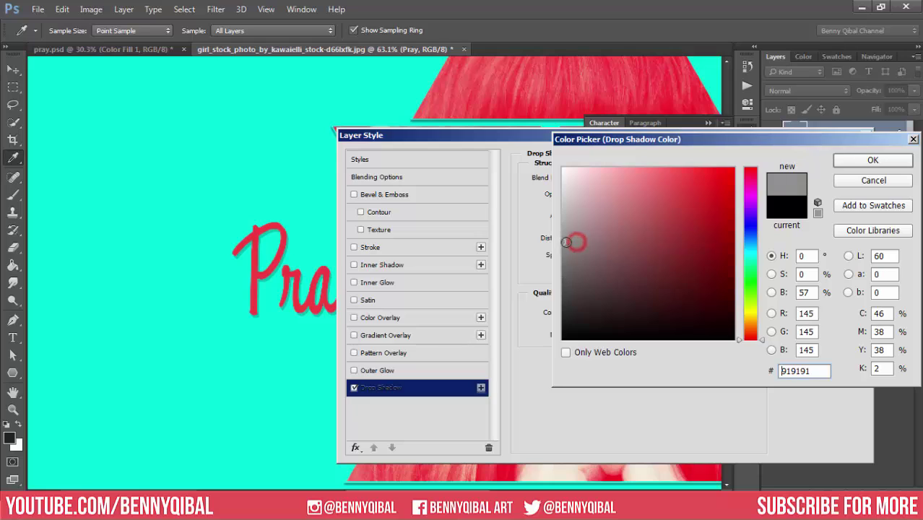
click(562, 277)
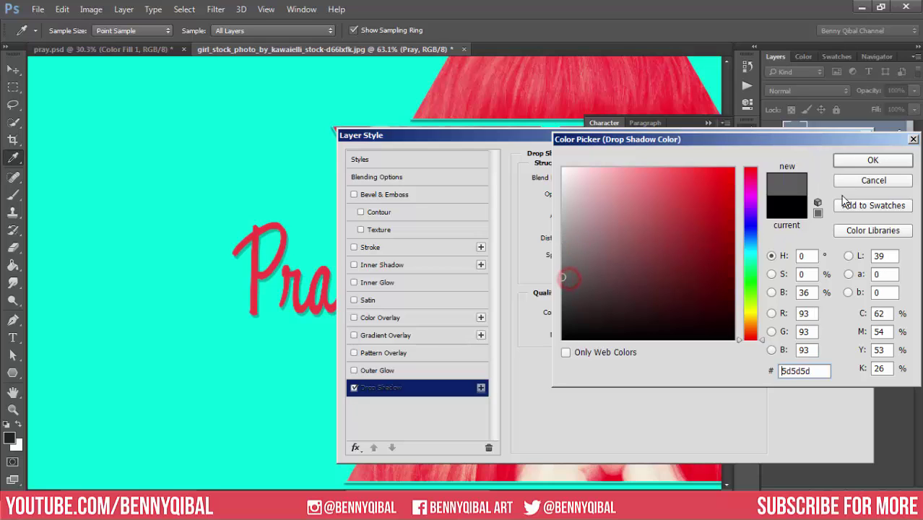
click(864, 161)
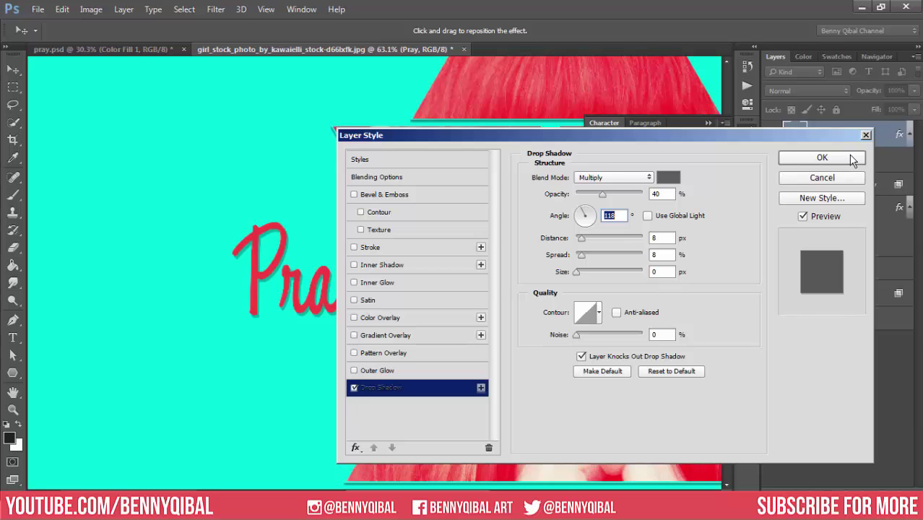
click(822, 158)
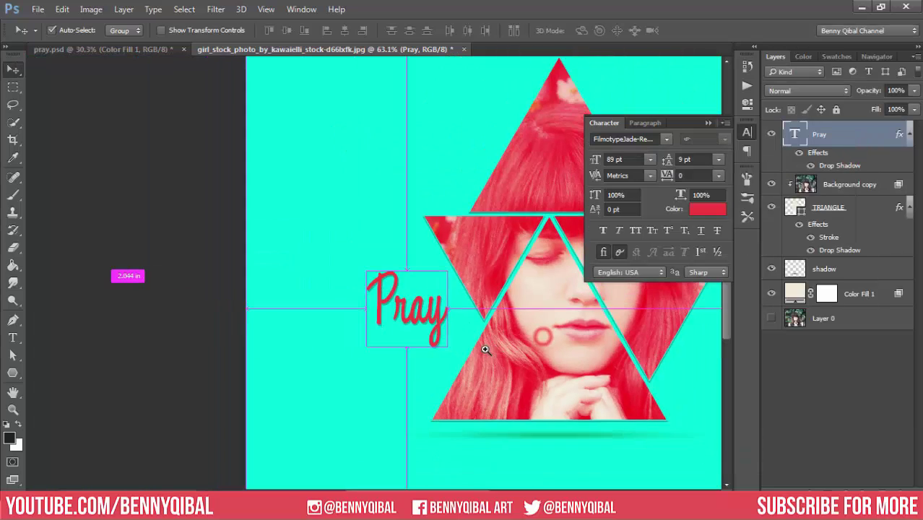
Step: Zoom out around the composition and close the floating Character panel
drag(561, 367, 523, 358)
click(464, 365)
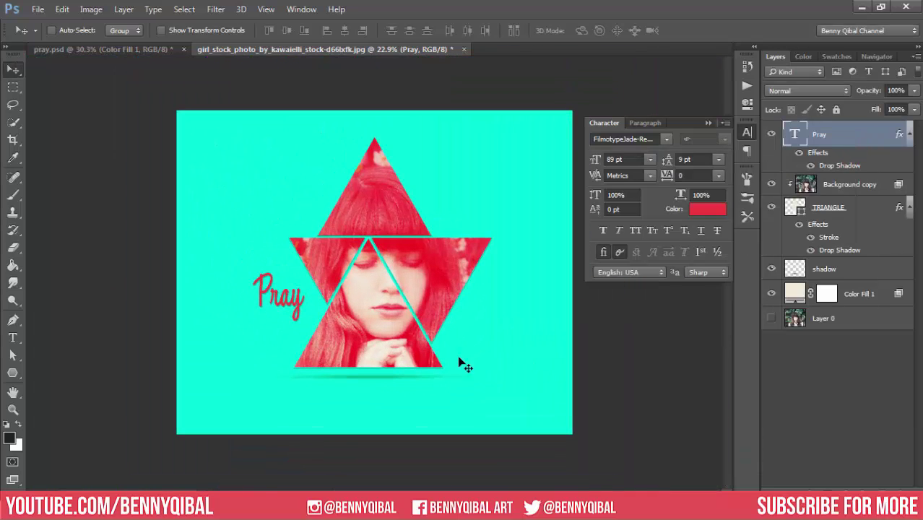
click(347, 260)
alt+click(475, 348)
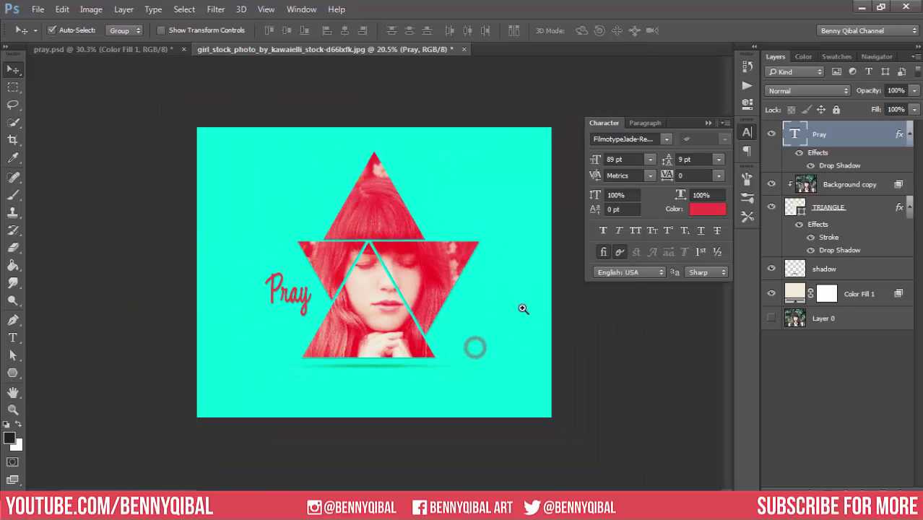
click(711, 124)
alt+click(459, 260)
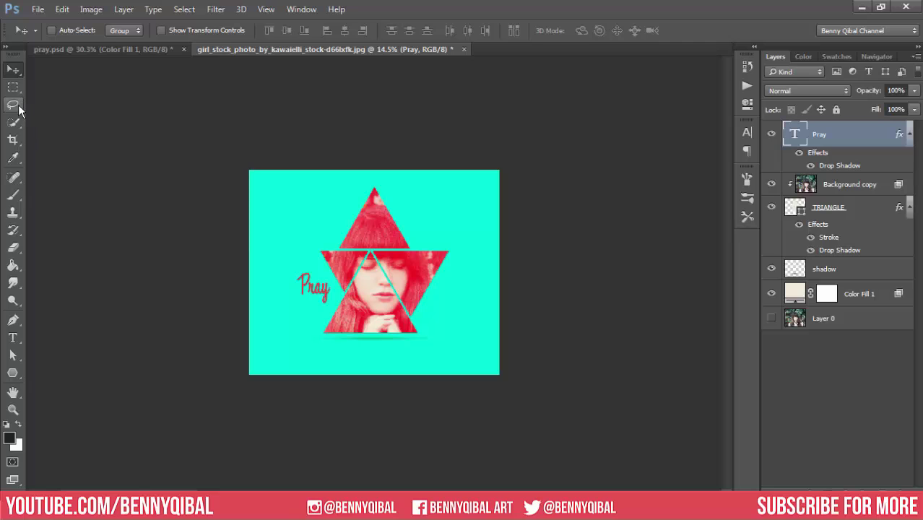
click(13, 140)
Step: Extend the crop past the right edge and apply it at a 16:9 ratio
drag(500, 271, 547, 270)
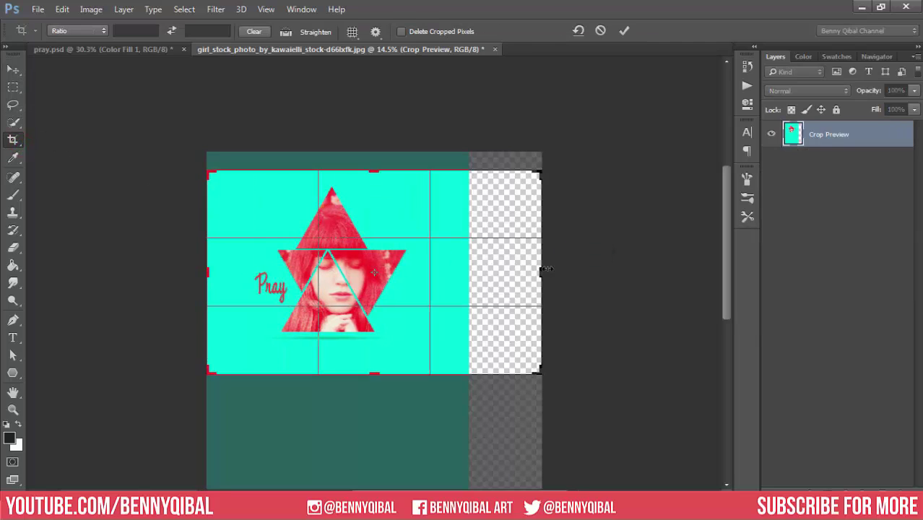
click(98, 31)
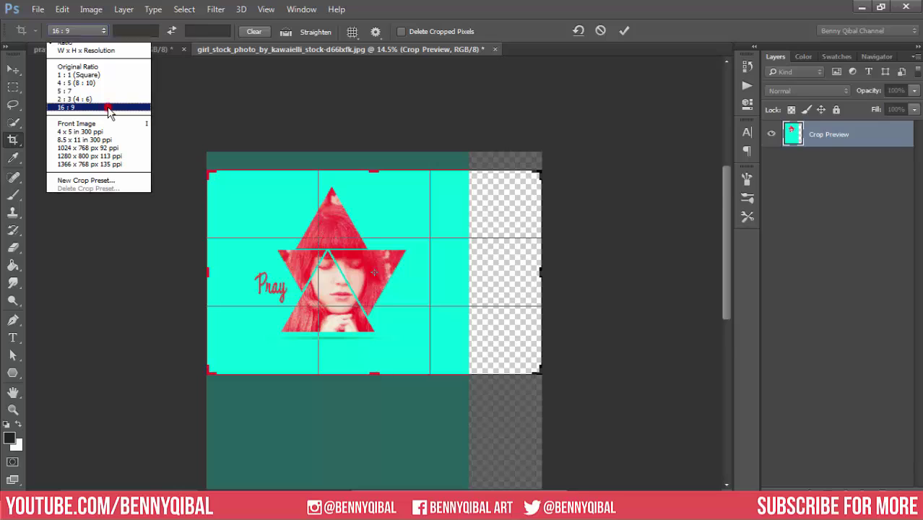
click(109, 107)
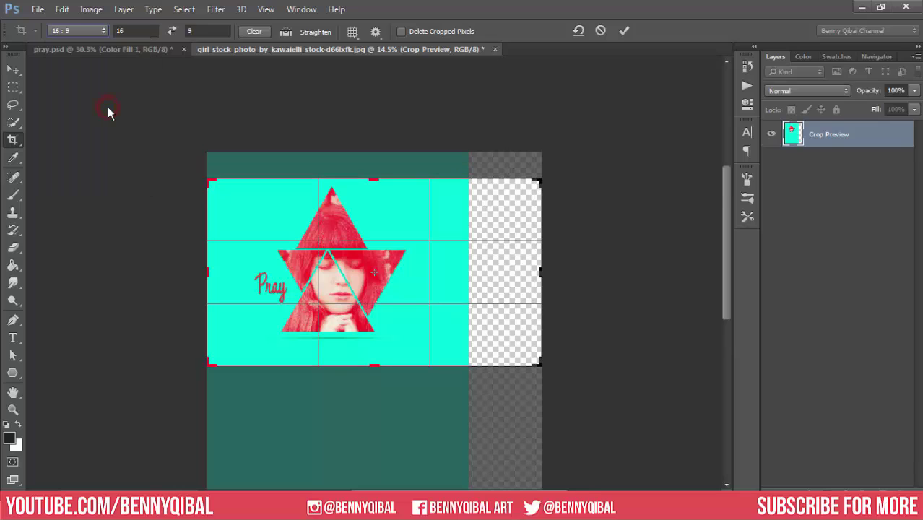
click(626, 31)
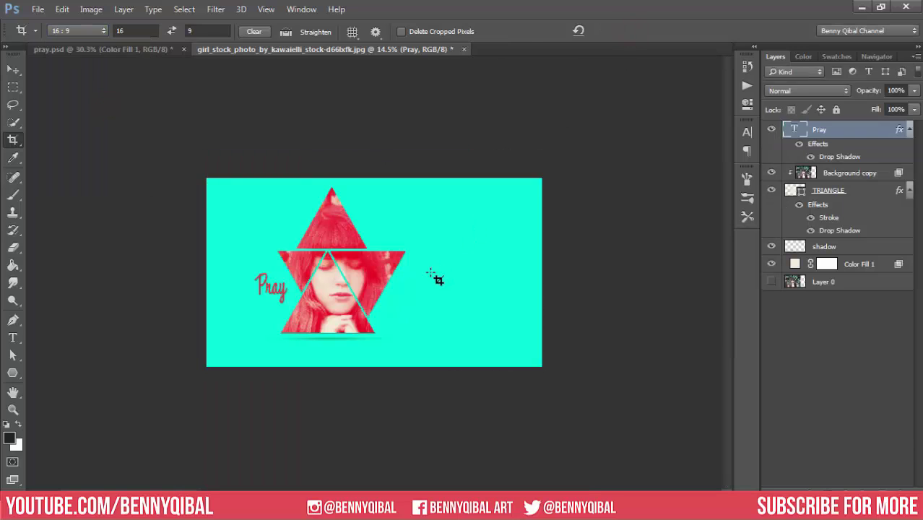
scroll(394, 260, up, 3)
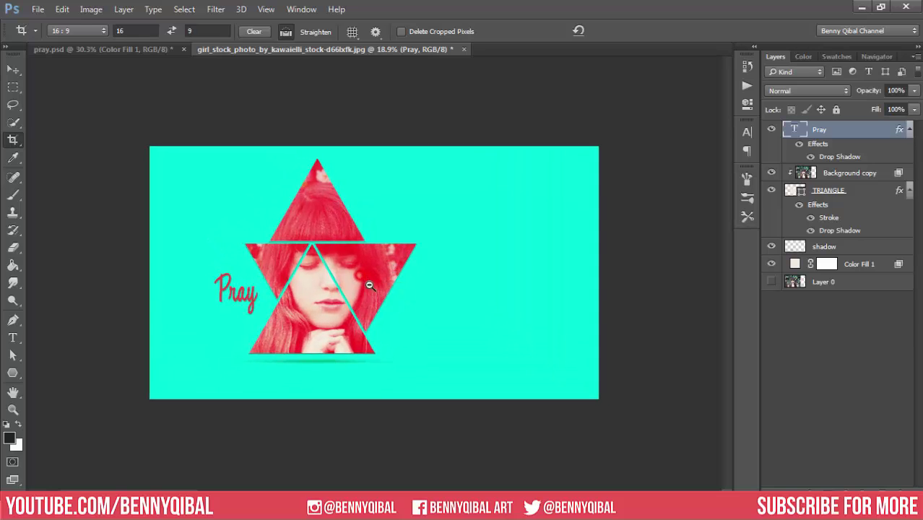
scroll(369, 285, up, 1)
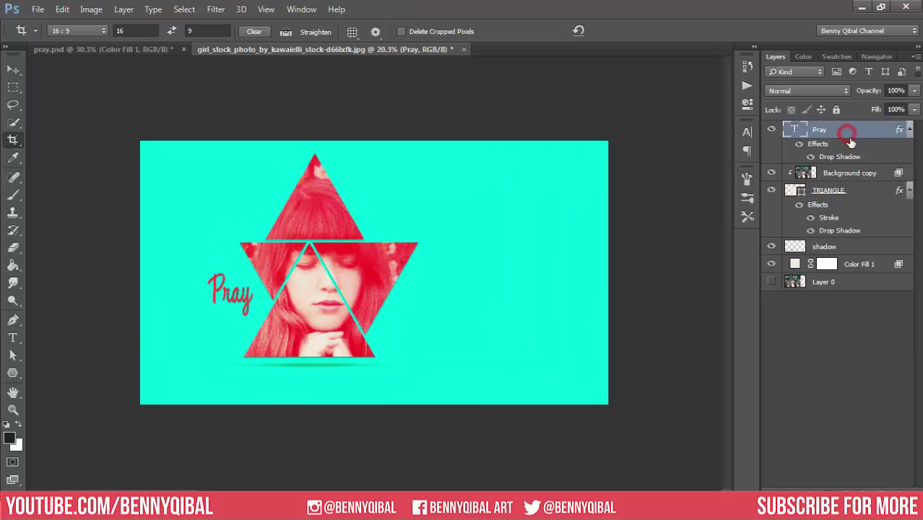
Step: Select the Pray, Background copy, TRIANGLE and shadow layers together
shift+click(869, 176)
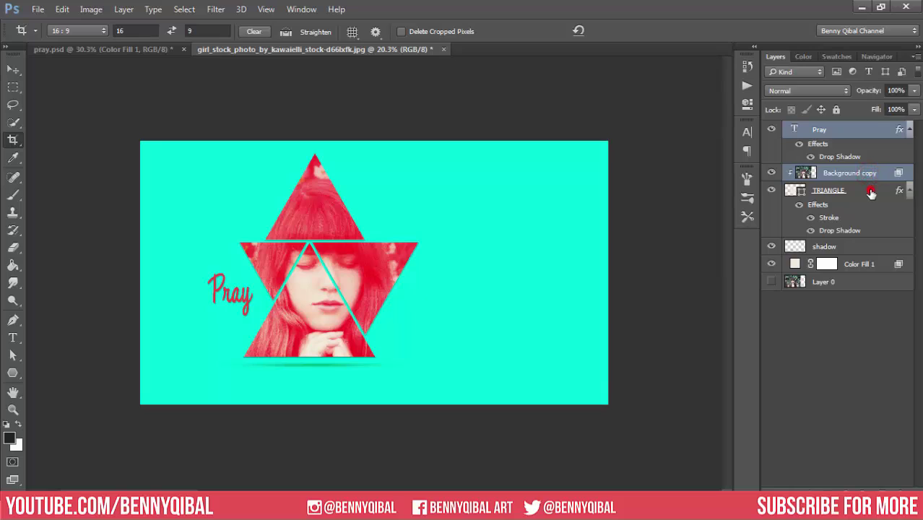
shift+click(871, 192)
shift+click(871, 249)
shift+click(869, 265)
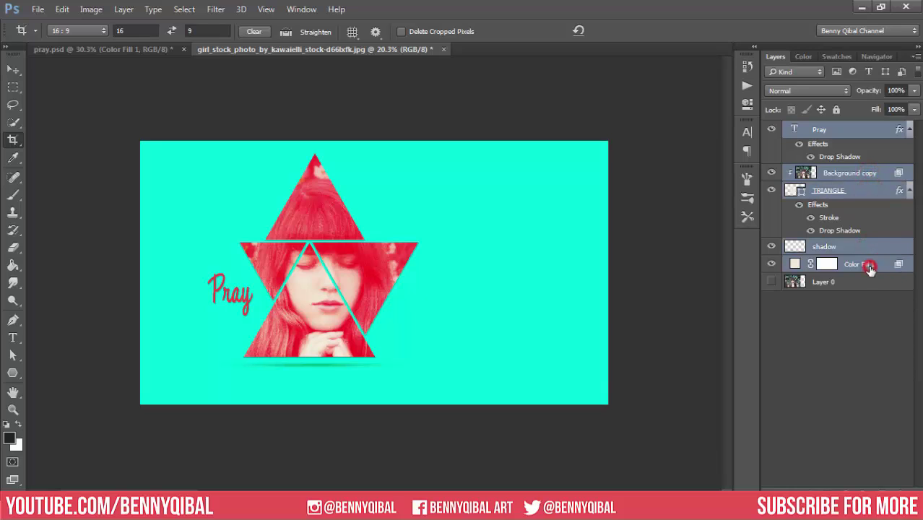
ctrl+click(867, 261)
key(ctrl)
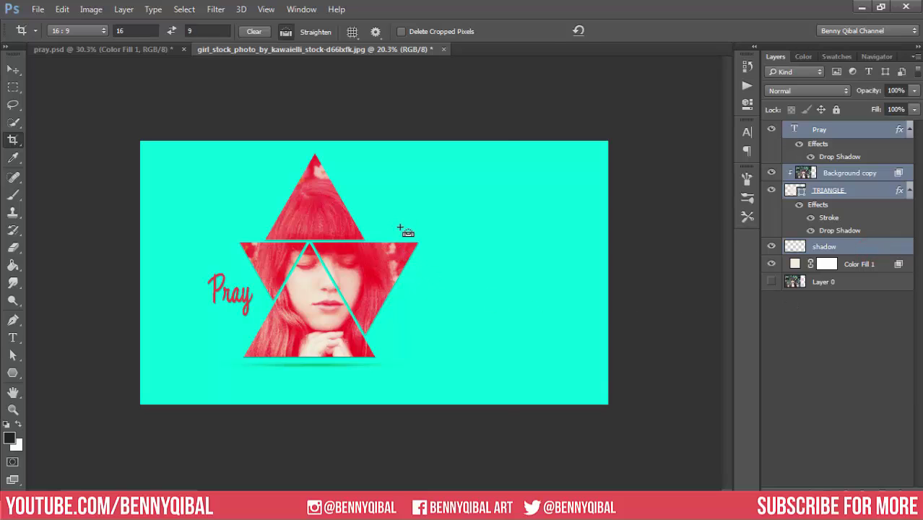
Step: Scale the selected artwork to about 105%, reposition it, and commit the crop
key(ctrl+t)
drag(504, 106, 515, 93)
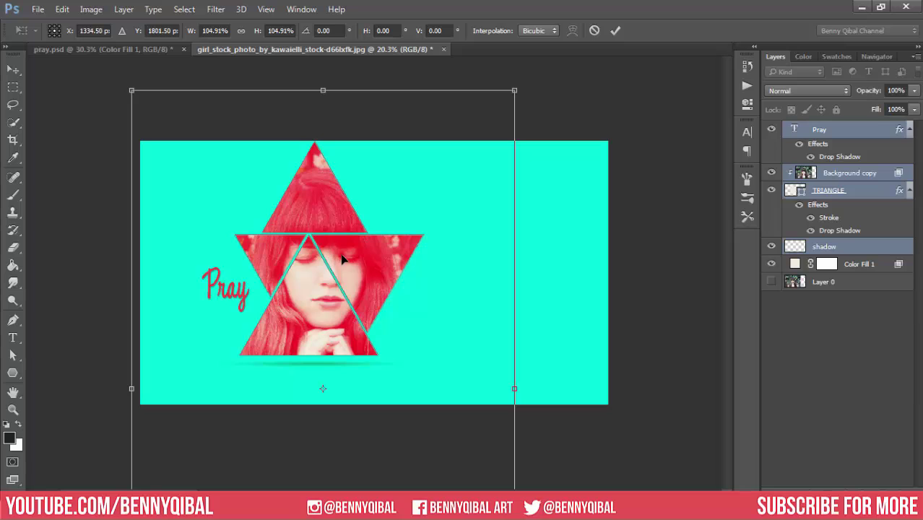
mouse_move(343, 259)
mouse_down()
mouse_move(350, 269)
mouse_move(399, 275)
mouse_up()
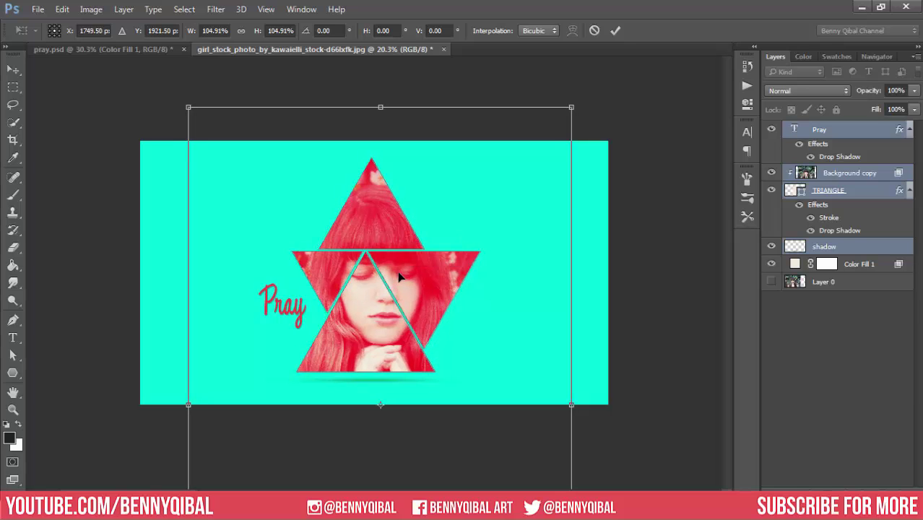
click(615, 31)
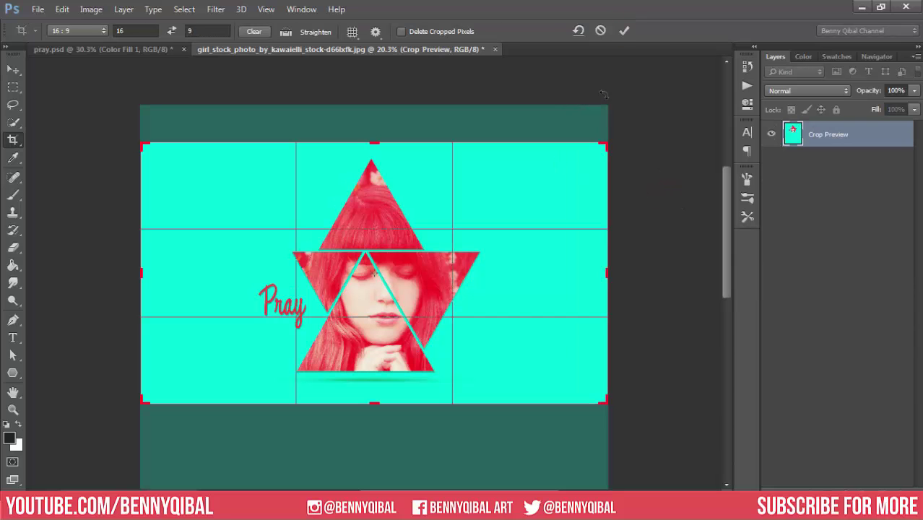
click(624, 31)
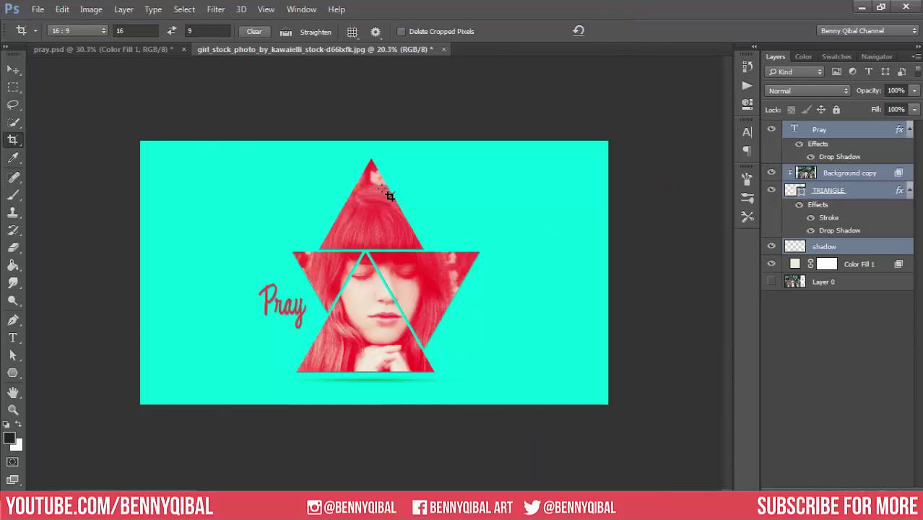
Step: Select the Pray layer and stamp all visible layers into a new Layer 1
click(8, 67)
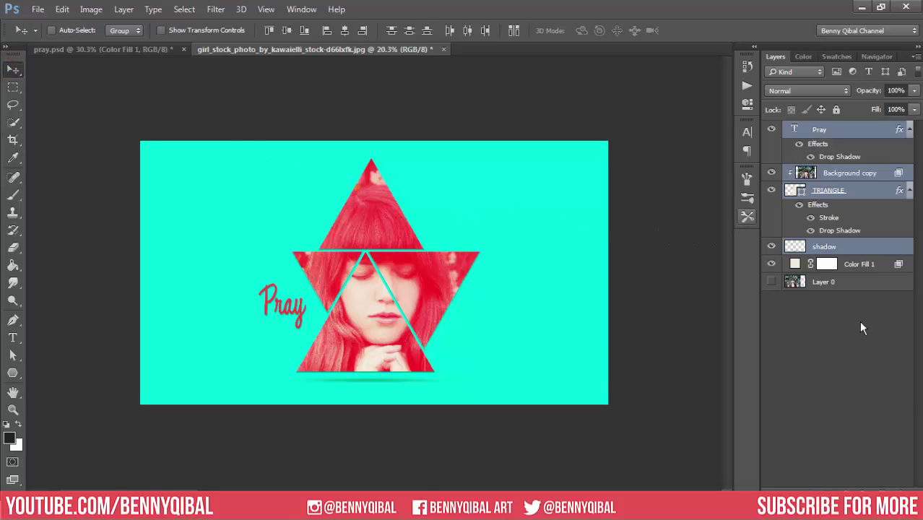
click(861, 352)
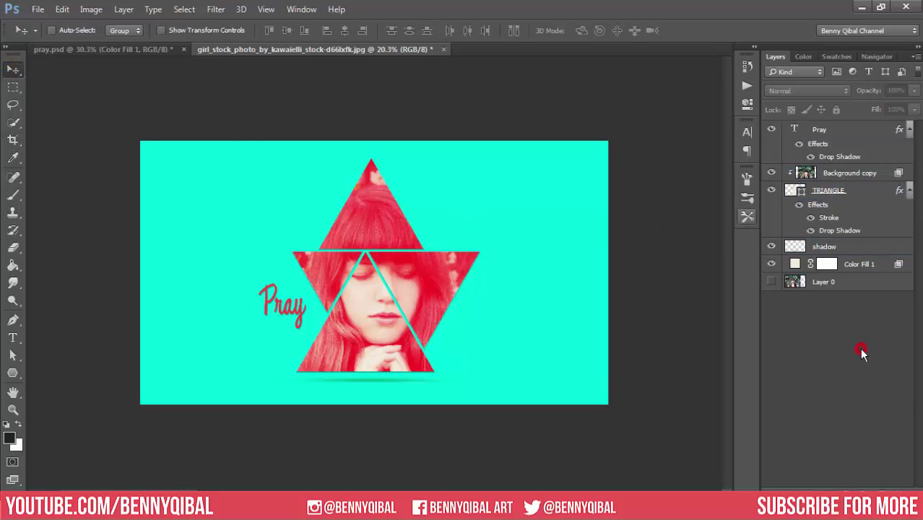
click(859, 133)
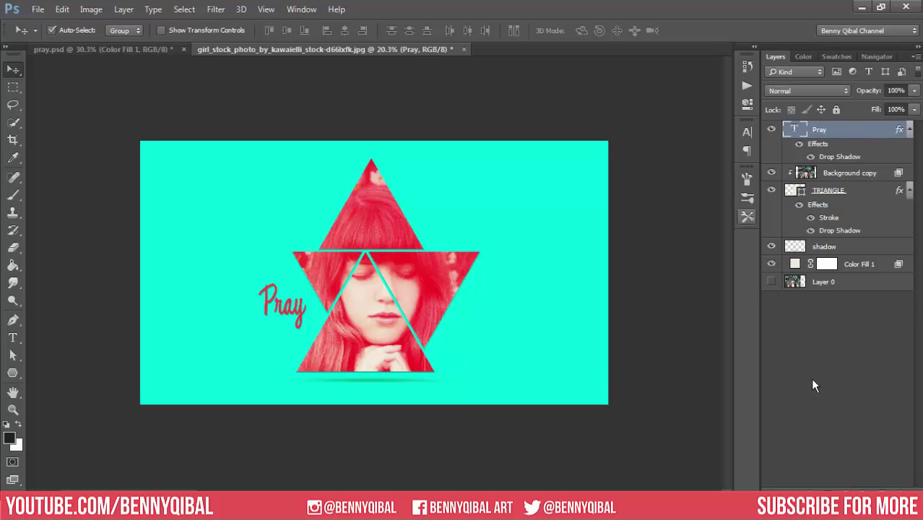
key(ctrl+shift+alt+e)
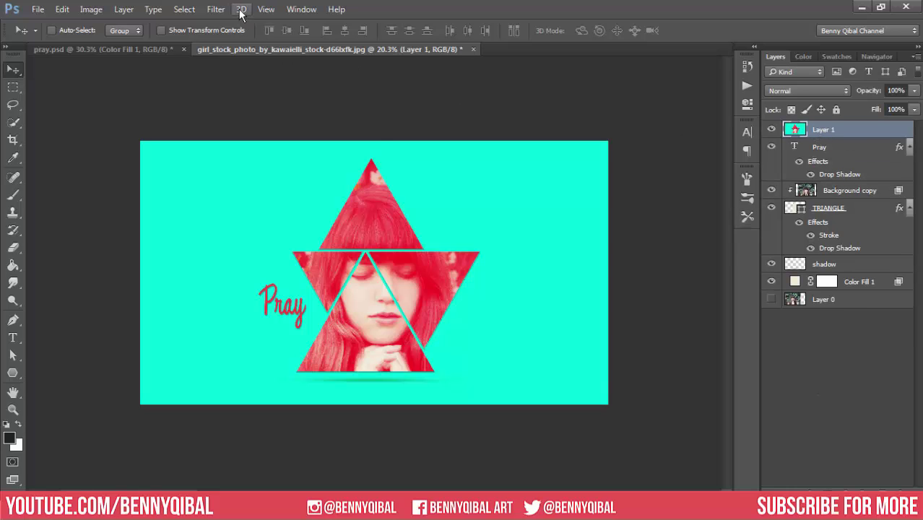
click(217, 9)
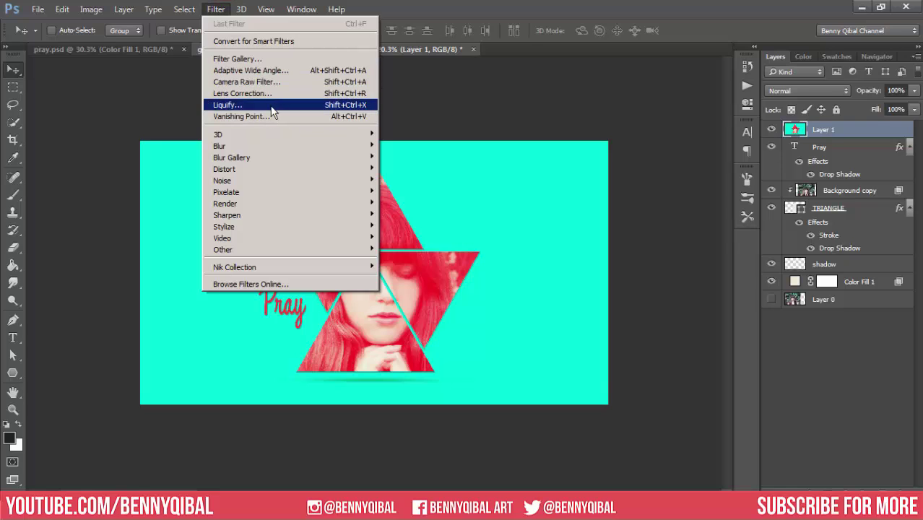
Step: Open Camera Raw, warm Temperature to +17, and set the preview zoom to 25%
click(277, 83)
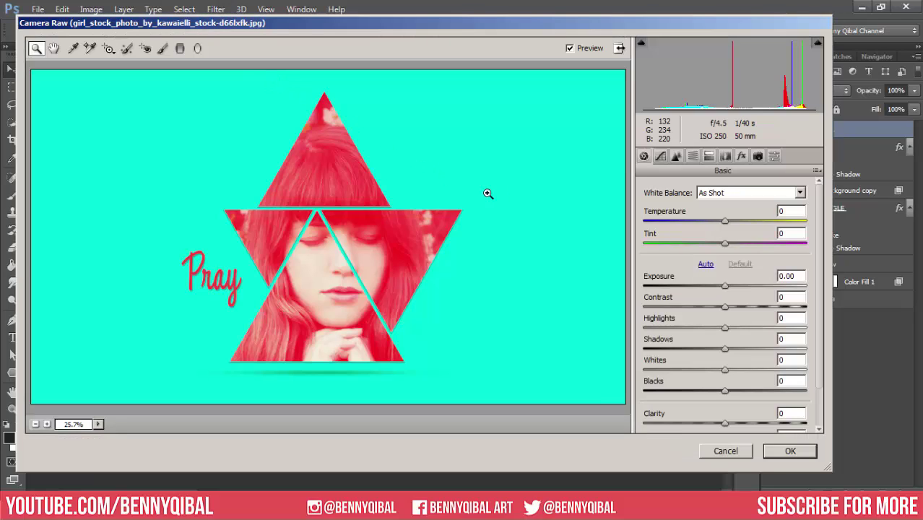
drag(727, 221, 738, 222)
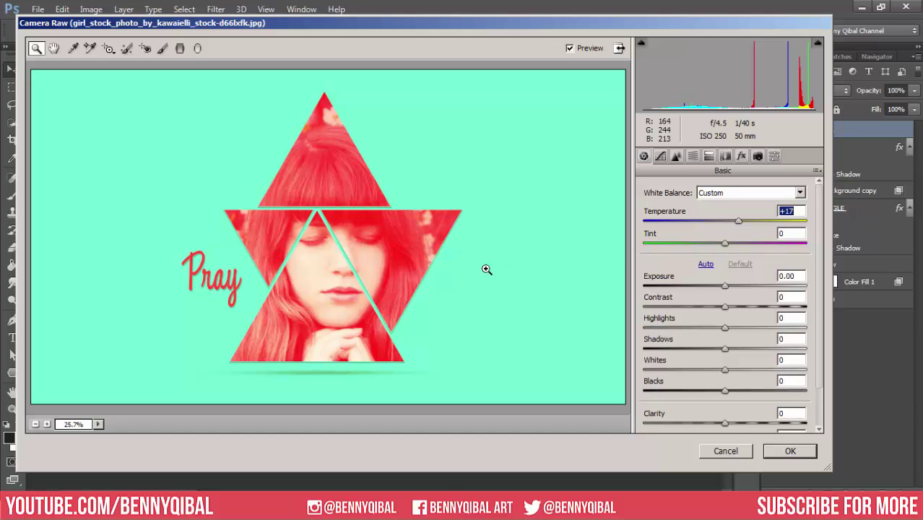
click(34, 425)
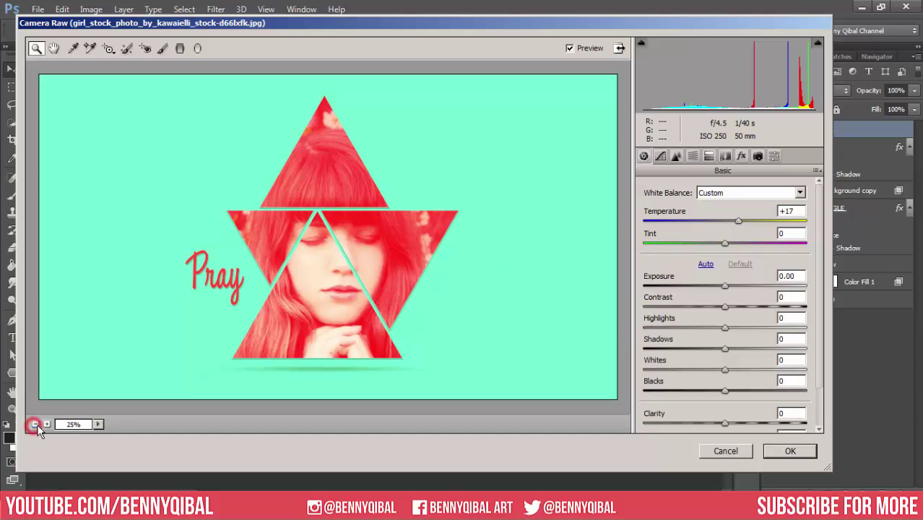
click(36, 424)
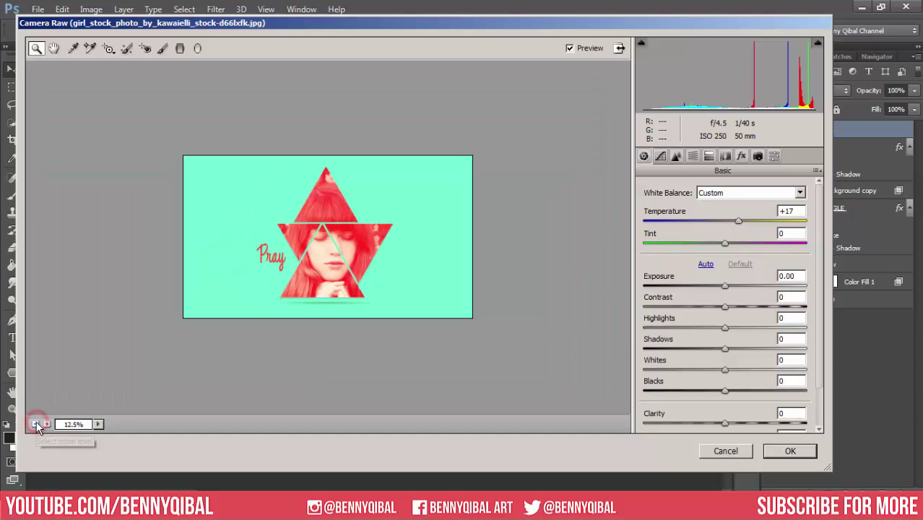
click(48, 425)
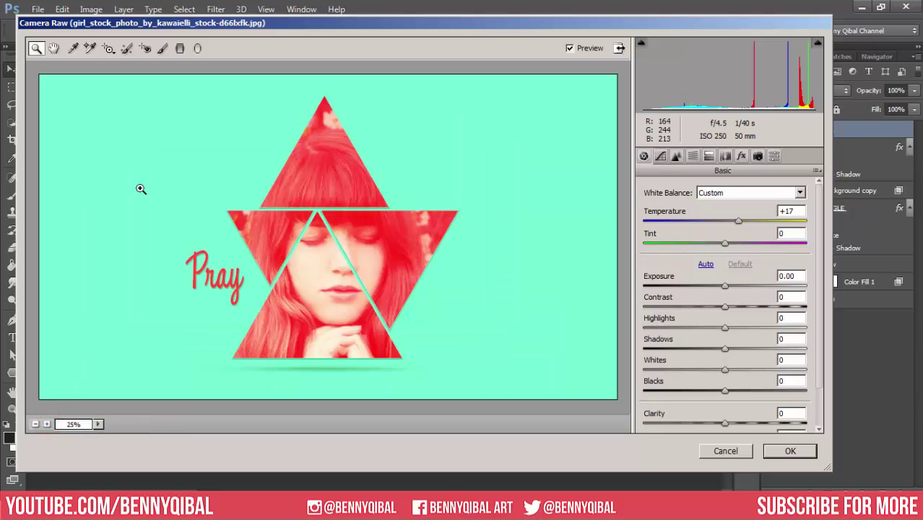
Step: Draw a radial filter ellipse around the top triangle and set its temperature to +16
click(198, 47)
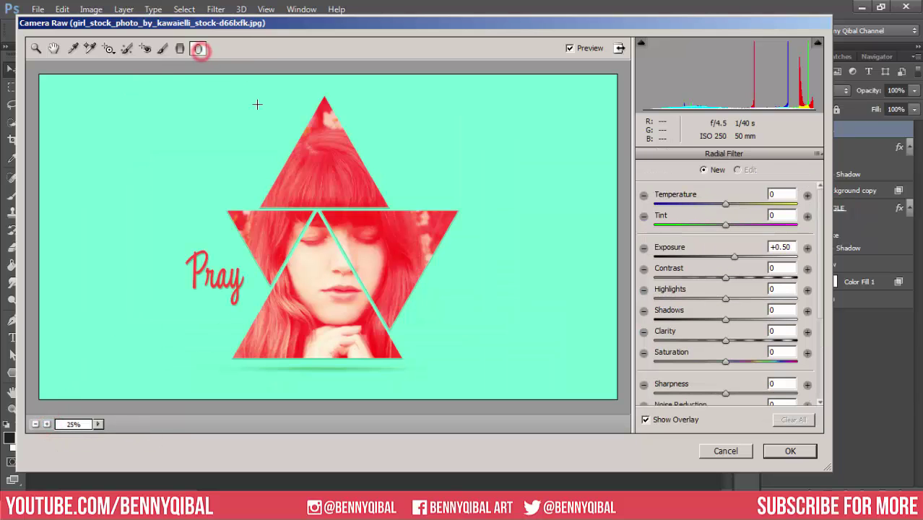
drag(320, 90, 387, 157)
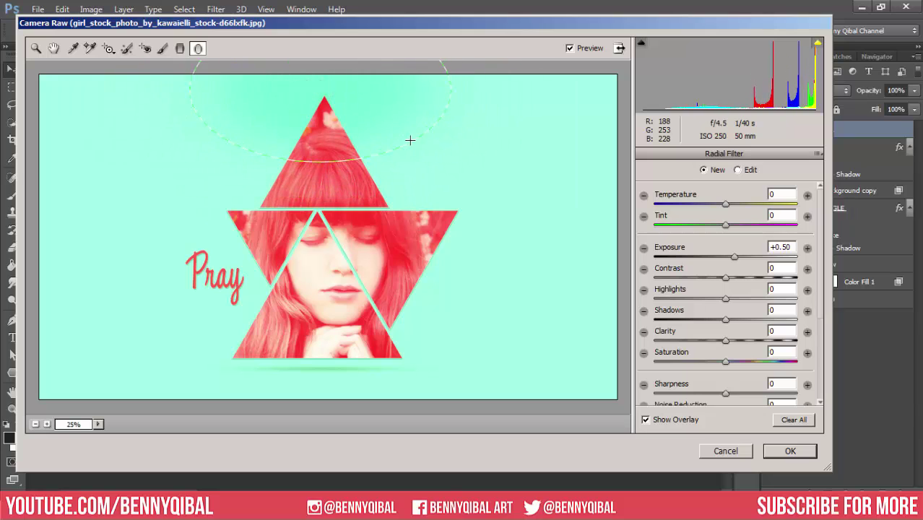
drag(386, 156, 401, 187)
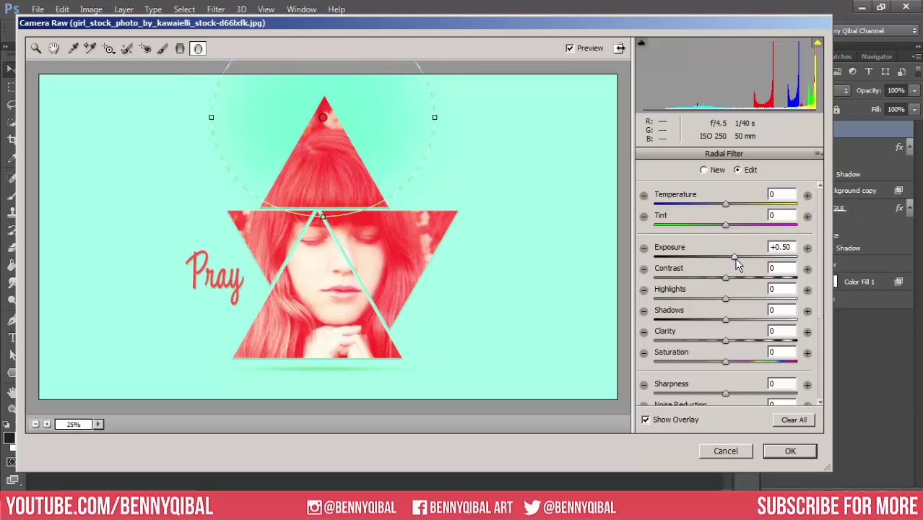
drag(733, 258, 722, 268)
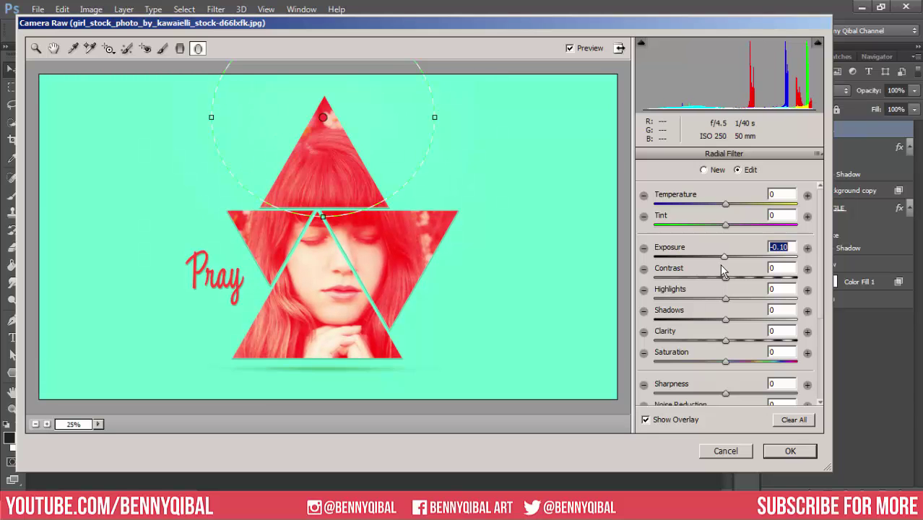
click(724, 203)
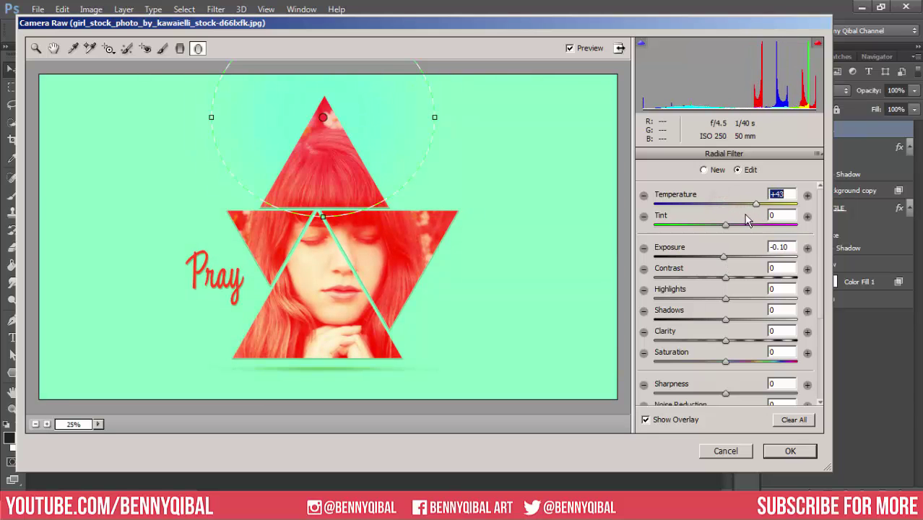
mouse_move(725, 204)
mouse_down()
mouse_move(692, 228)
mouse_move(745, 222)
mouse_move(738, 230)
mouse_up()
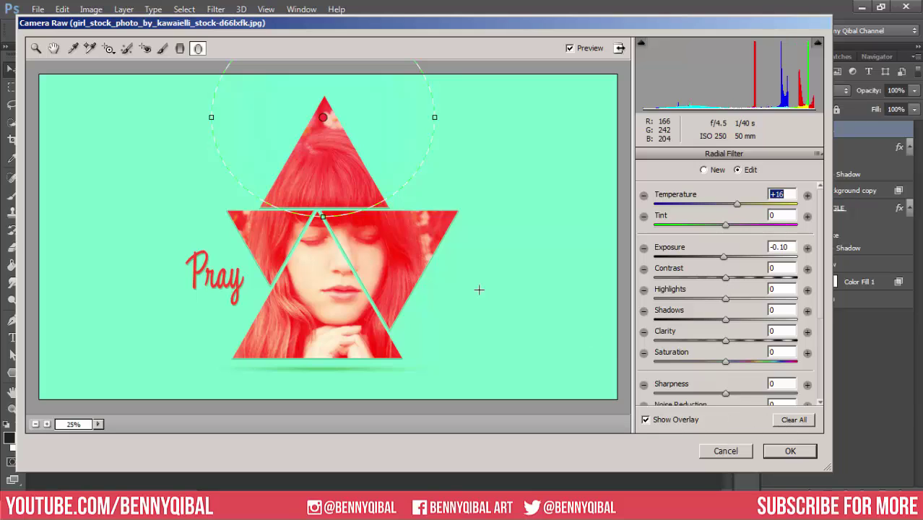
Step: Widen the radial filter out to the image edges, lower exposure to -0.25, and apply it
drag(439, 118, 500, 124)
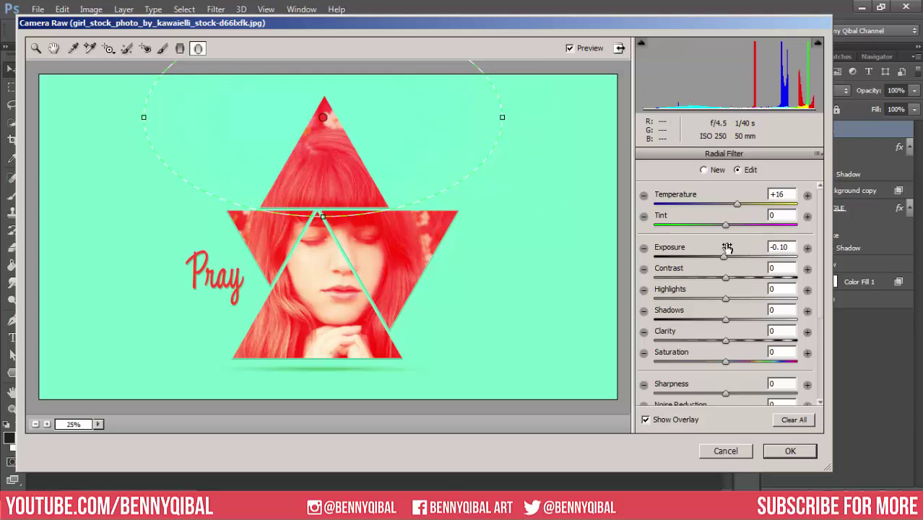
mouse_move(723, 257)
mouse_down()
mouse_move(735, 259)
mouse_move(724, 266)
mouse_up()
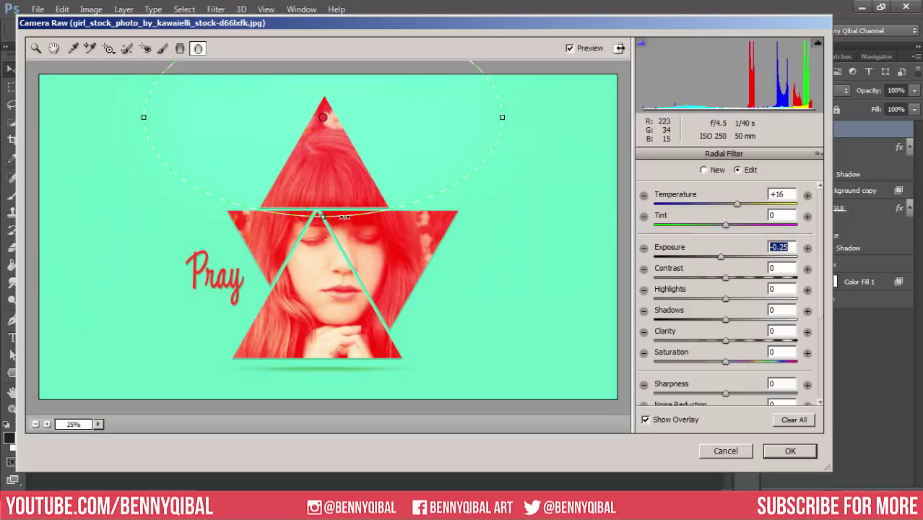
mouse_move(323, 216)
mouse_down()
mouse_move(323, 248)
mouse_move(323, 240)
mouse_up()
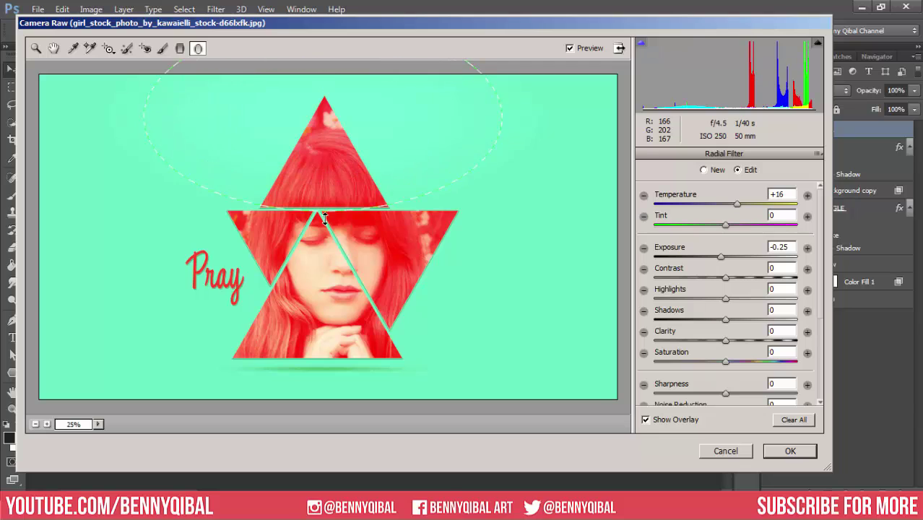
click(35, 424)
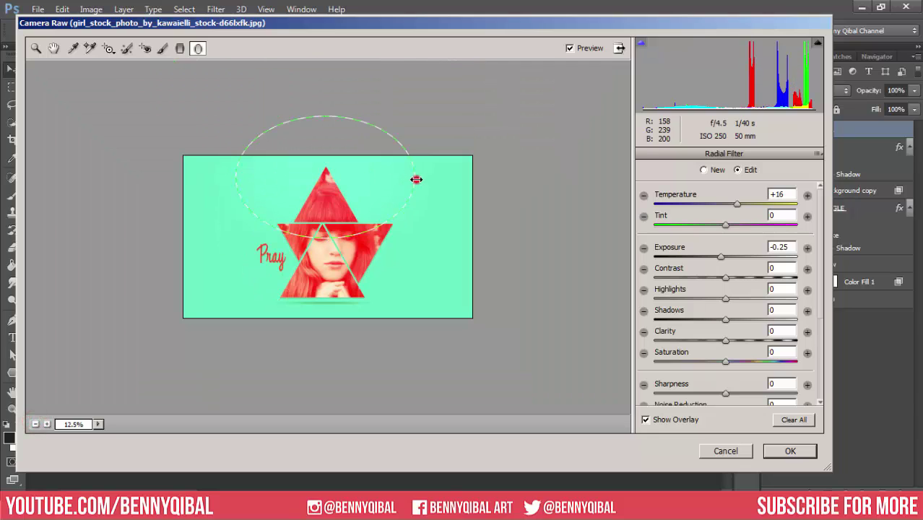
drag(415, 179, 473, 183)
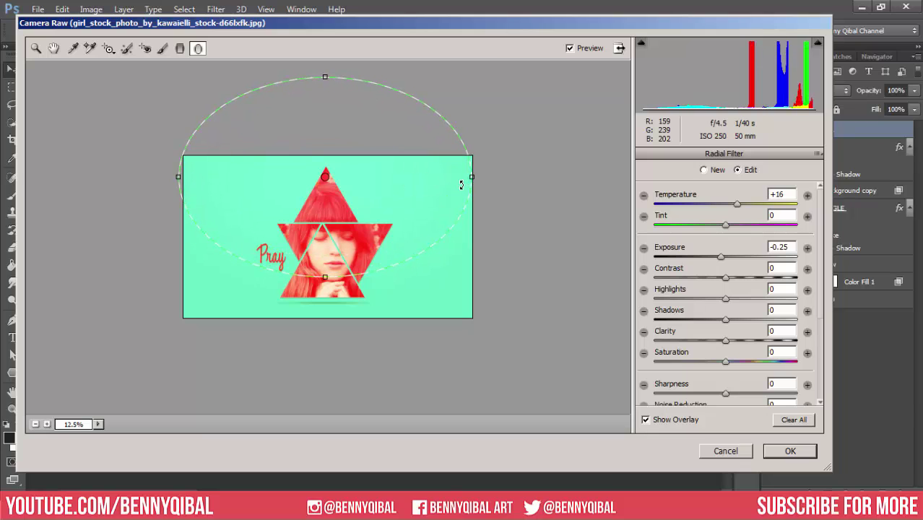
click(791, 452)
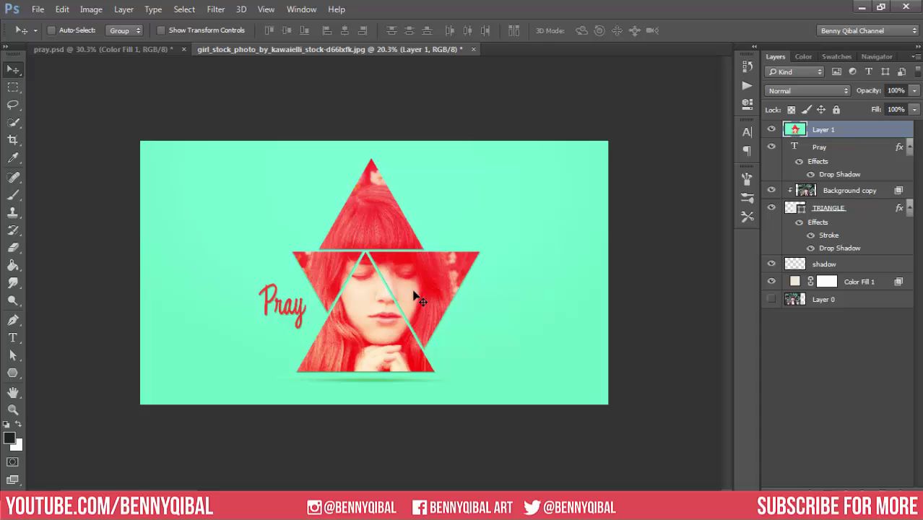
Step: Add a Lens Correction vignette with Amount -29 and Midpoint +27
click(216, 8)
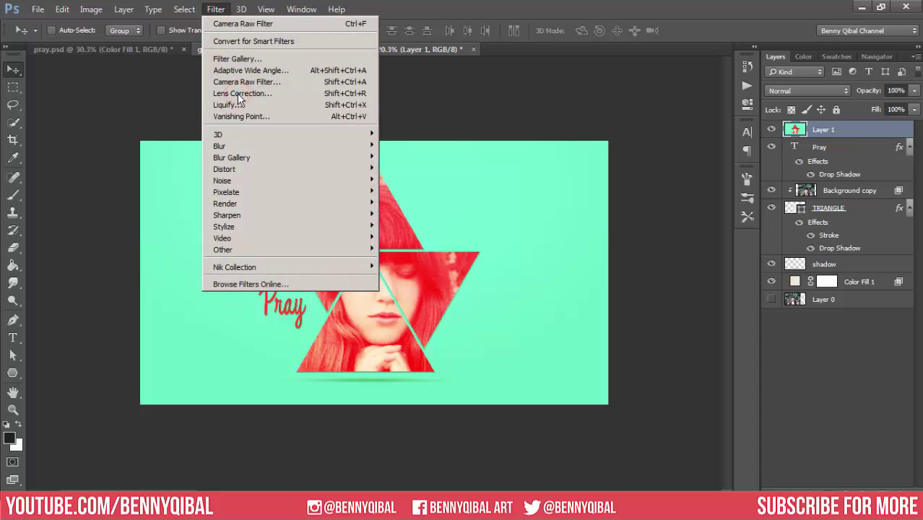
click(237, 93)
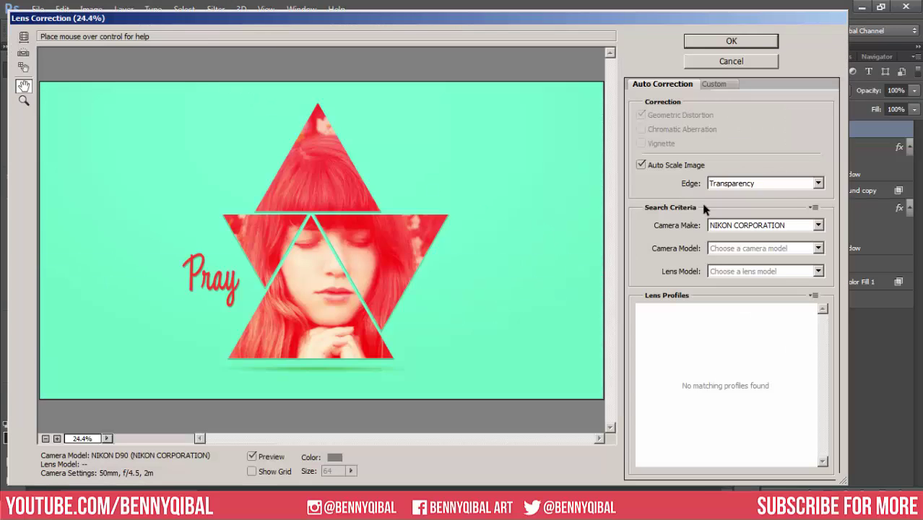
click(720, 84)
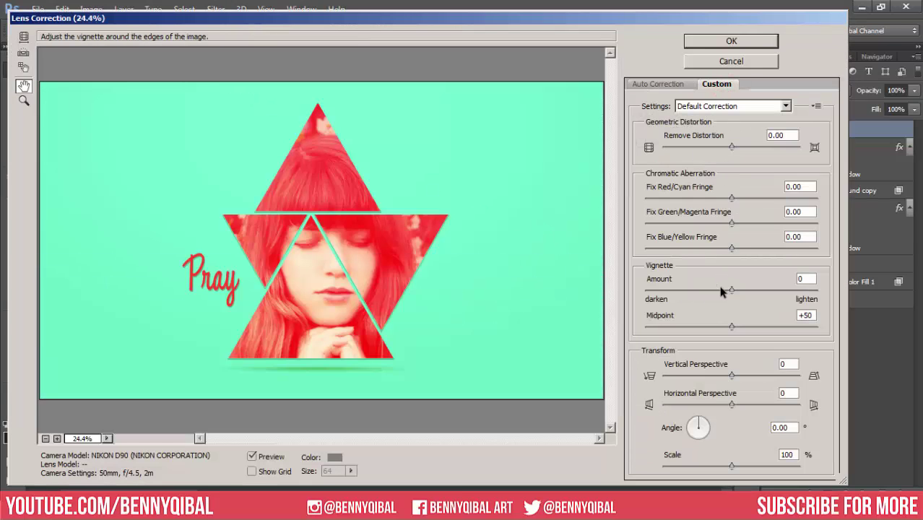
drag(732, 290, 705, 292)
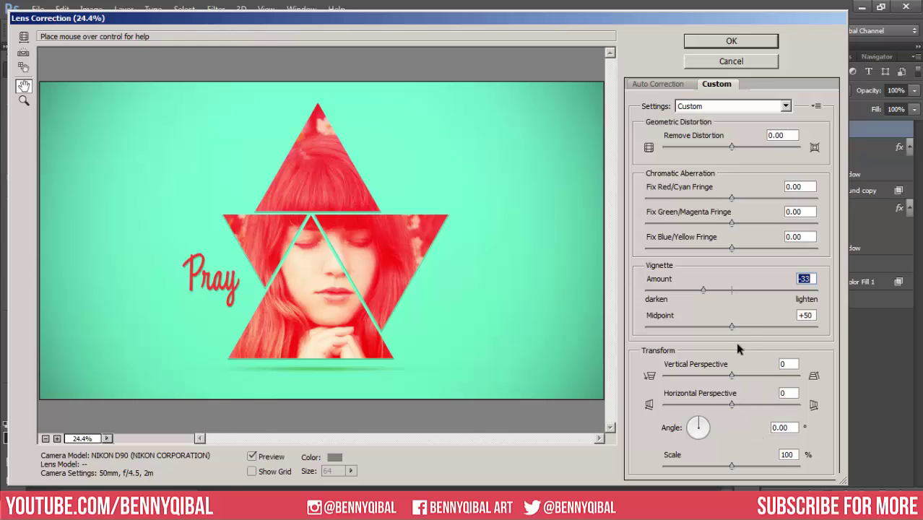
mouse_move(732, 326)
mouse_down()
mouse_move(690, 327)
mouse_move(692, 338)
mouse_up()
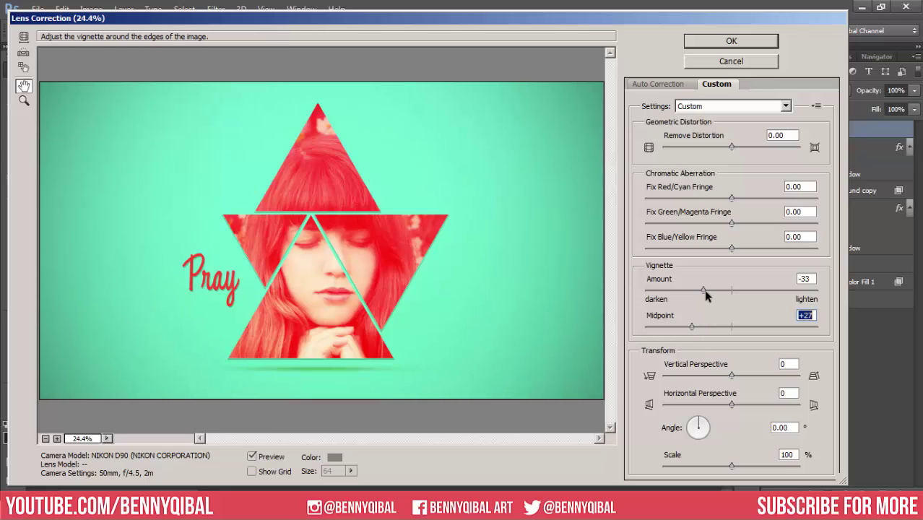
drag(706, 291, 709, 291)
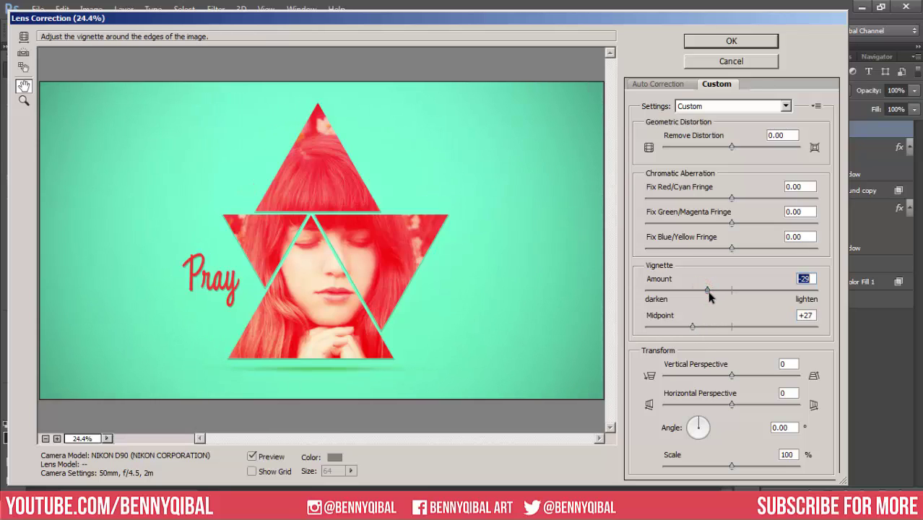
Step: Apply the lens correction vignette and toggle Layer 1's visibility to compare before and after
click(733, 42)
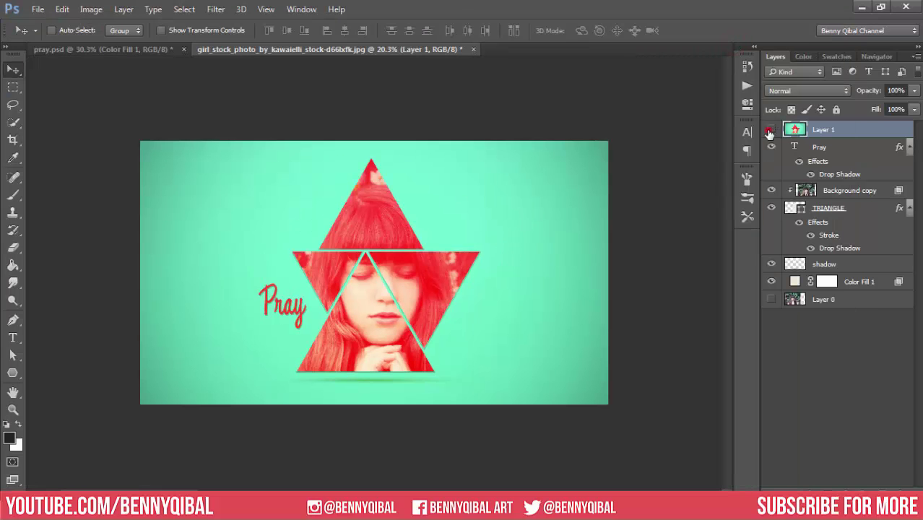
click(770, 131)
click(770, 132)
click(770, 132)
click(770, 132)
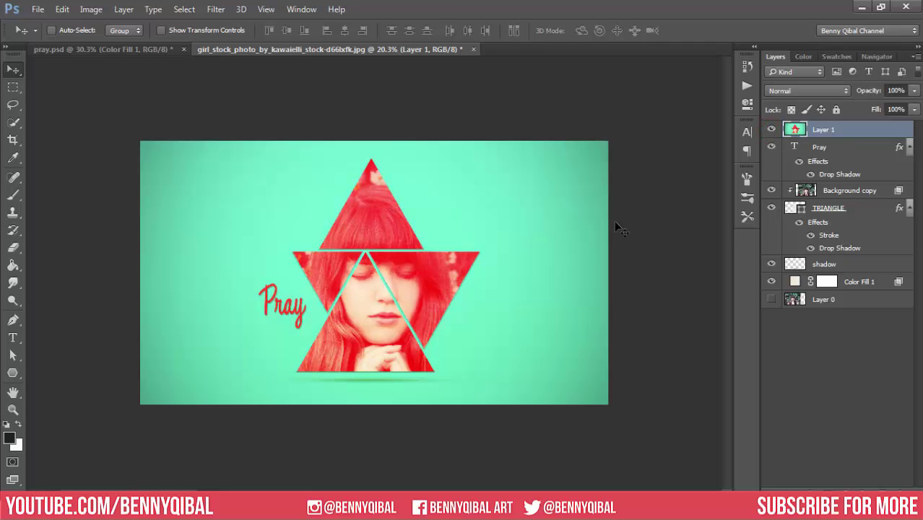